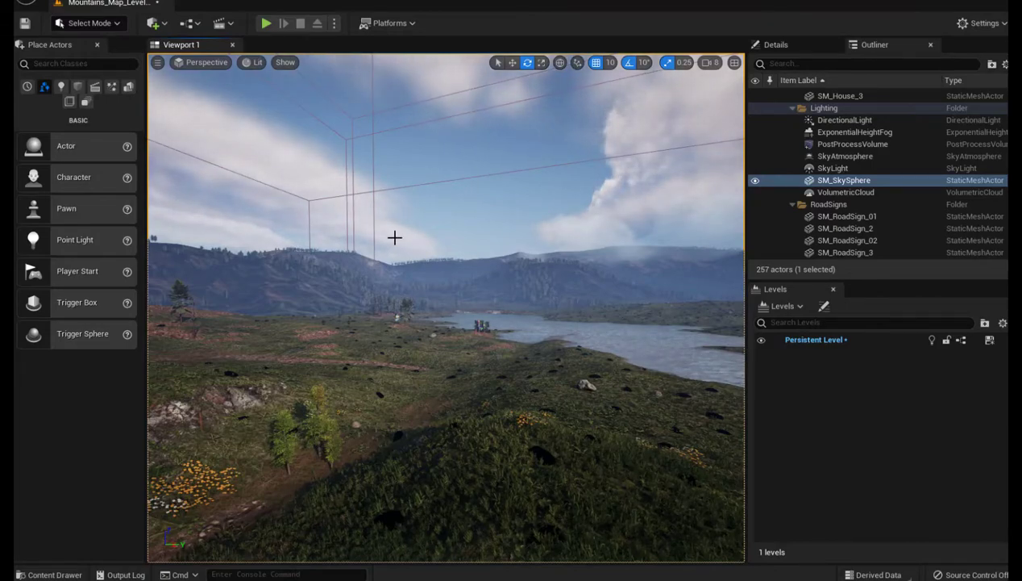
Fly the viewport camera over the hillside, lake and valley to look across the road.
right_click_drag(394, 236, 389, 227)
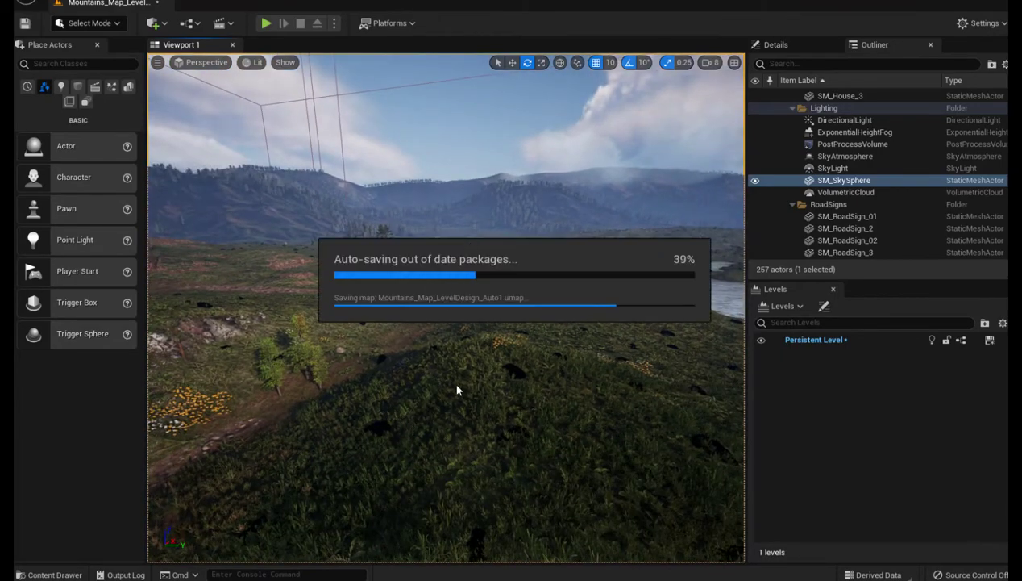
mouse_move(443, 393)
right_mouse_down()
mouse_move(441, 372)
mouse_move(425, 363)
right_mouse_up()
mouse_move(408, 401)
right_mouse_down()
mouse_move(435, 395)
mouse_move(378, 387)
right_mouse_up()
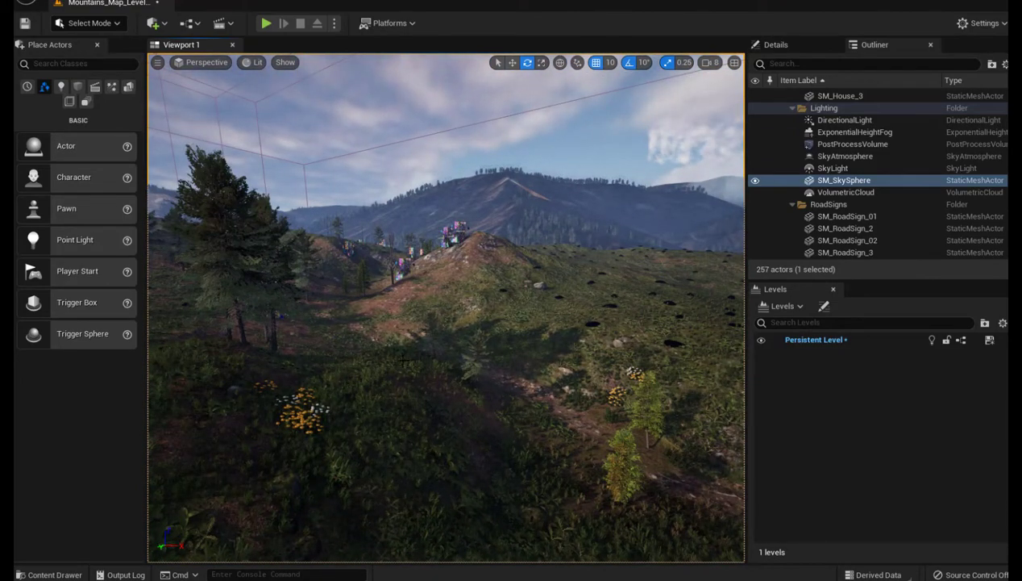
mouse_move(379, 387)
right_mouse_down()
mouse_move(370, 377)
mouse_move(428, 381)
mouse_move(451, 362)
mouse_move(440, 330)
mouse_move(423, 328)
right_mouse_up()
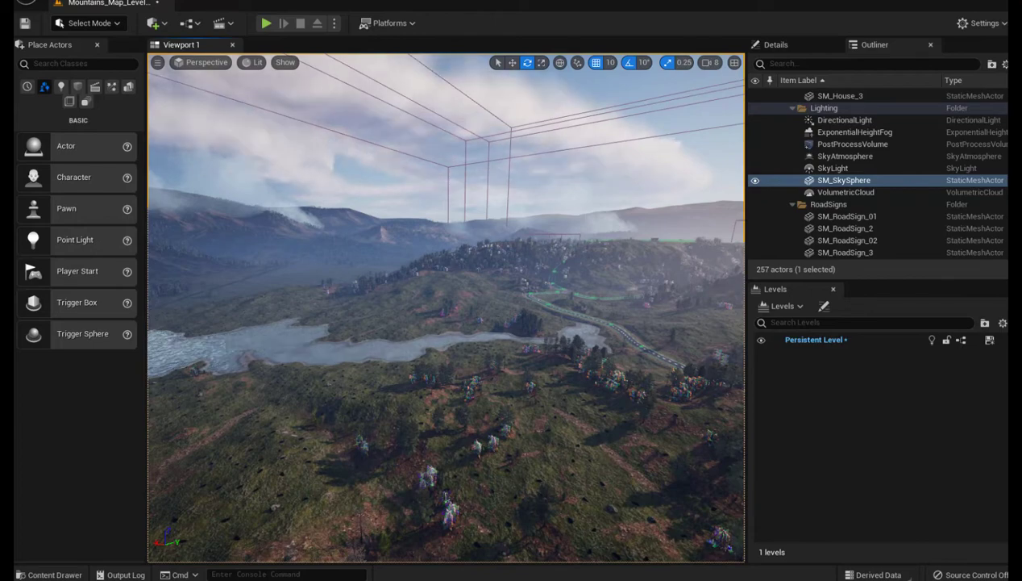
mouse_move(431, 329)
right_mouse_down()
mouse_move(387, 322)
mouse_move(431, 363)
mouse_move(432, 323)
right_mouse_up()
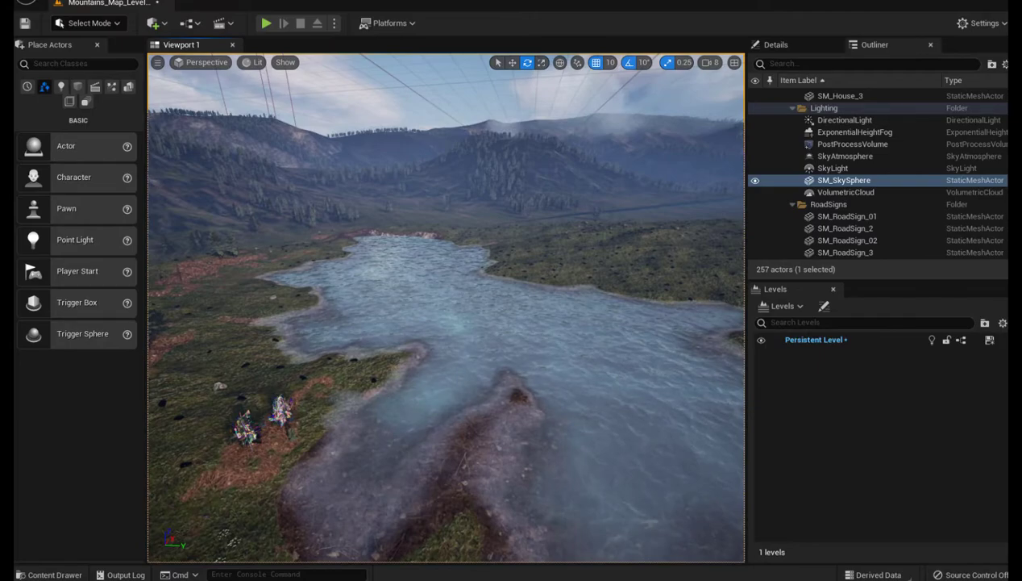
right_click_drag(386, 375, 363, 371)
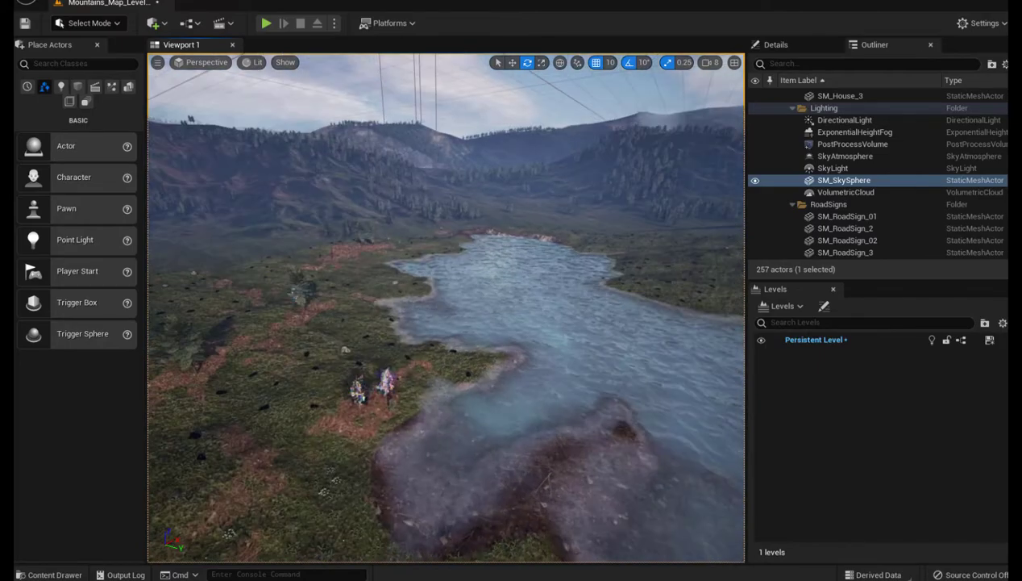
mouse_move(446, 308)
right_mouse_down()
mouse_move(467, 302)
mouse_move(451, 306)
right_mouse_up()
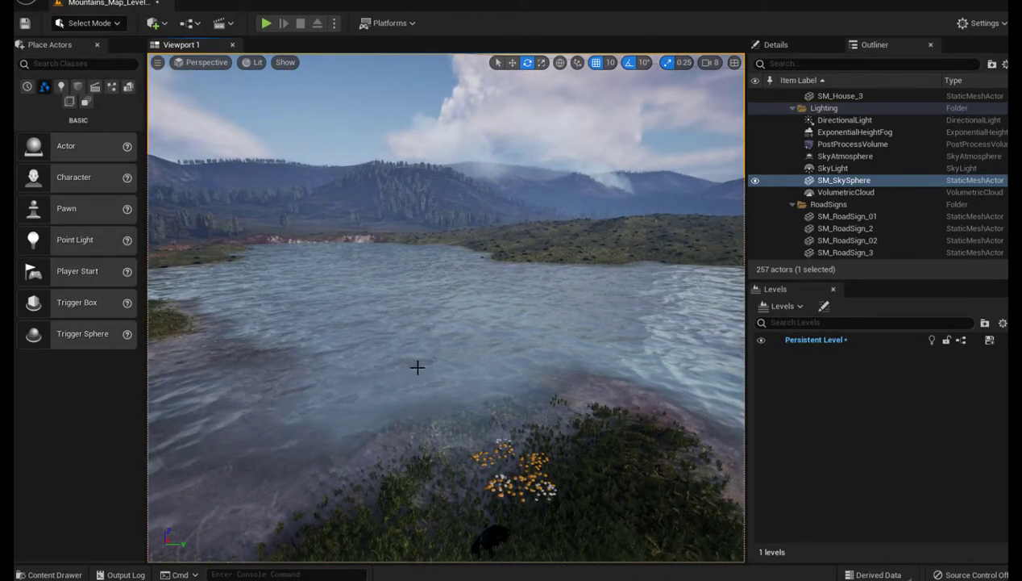
right_click_drag(446, 306, 420, 306)
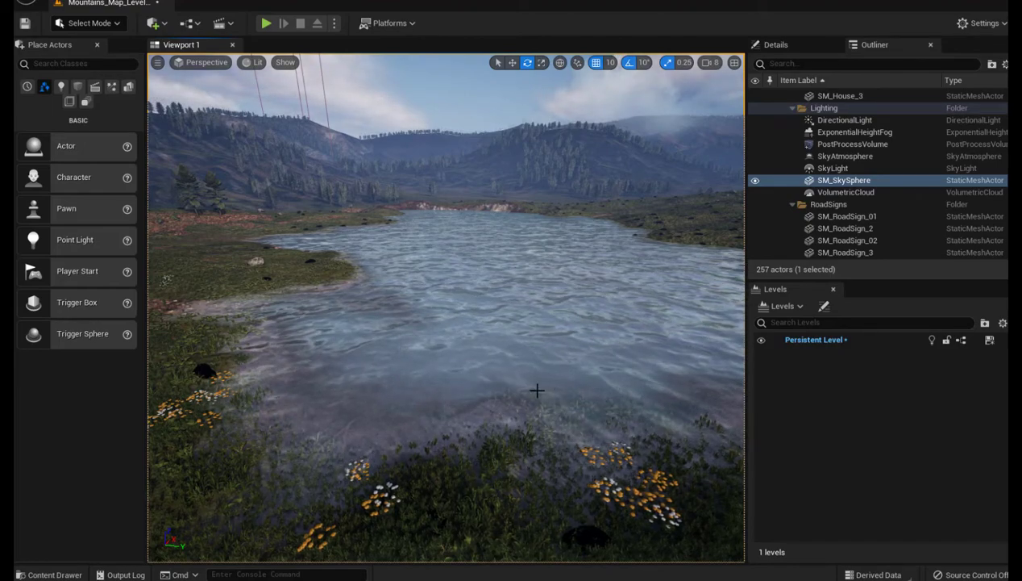
right_click_drag(537, 390, 484, 322)
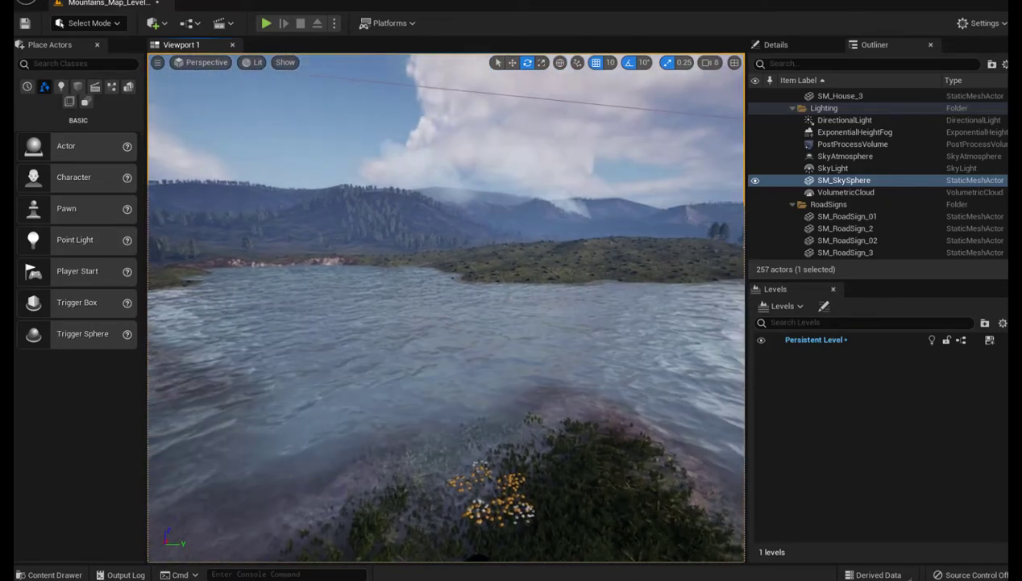
right_click_drag(565, 336, 529, 337)
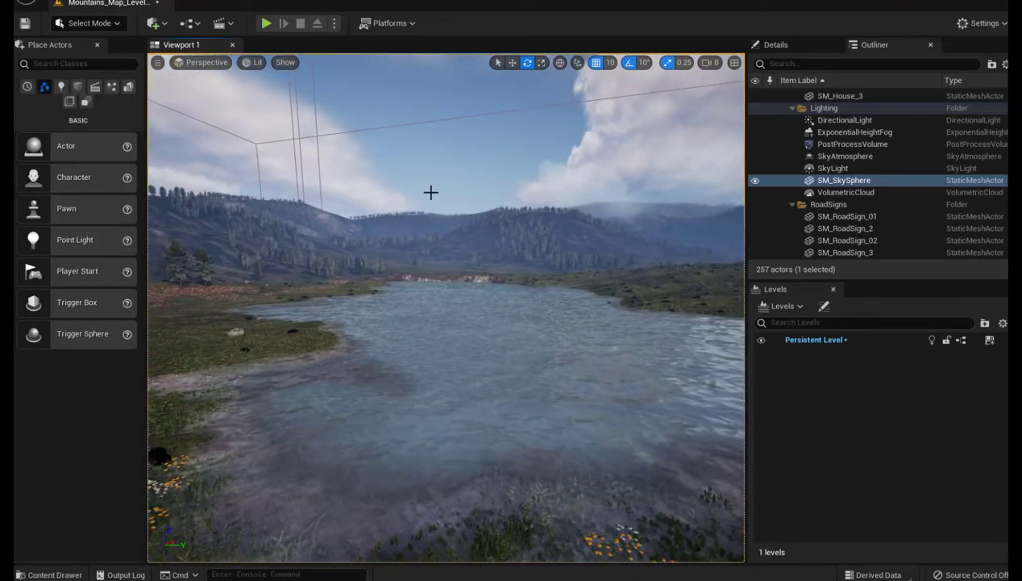
right_click_drag(281, 209, 306, 211)
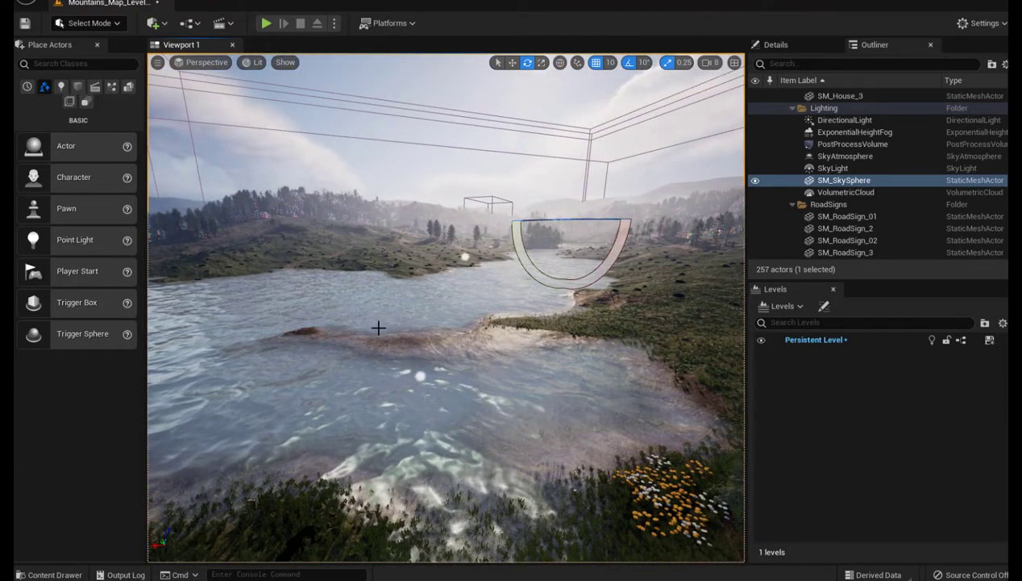
mouse_move(378, 327)
right_mouse_down()
mouse_move(364, 338)
mouse_move(371, 347)
mouse_move(307, 339)
mouse_move(379, 331)
right_mouse_up()
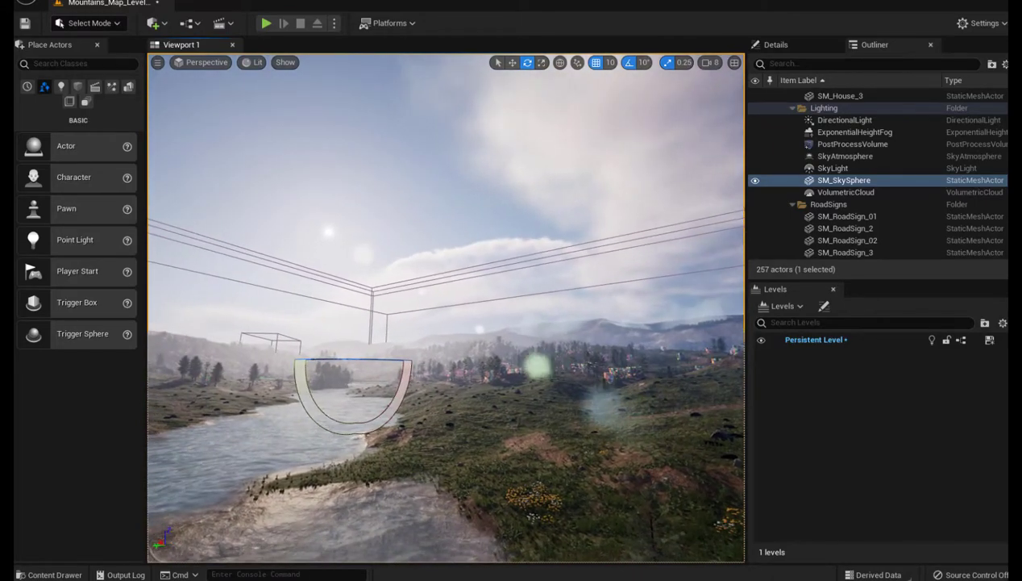
mouse_move(379, 330)
right_mouse_down()
mouse_move(315, 334)
mouse_move(322, 322)
mouse_move(362, 331)
mouse_move(363, 358)
mouse_move(375, 306)
mouse_move(375, 342)
mouse_move(355, 355)
mouse_move(375, 330)
mouse_move(363, 315)
mouse_move(367, 326)
mouse_move(378, 321)
right_mouse_up()
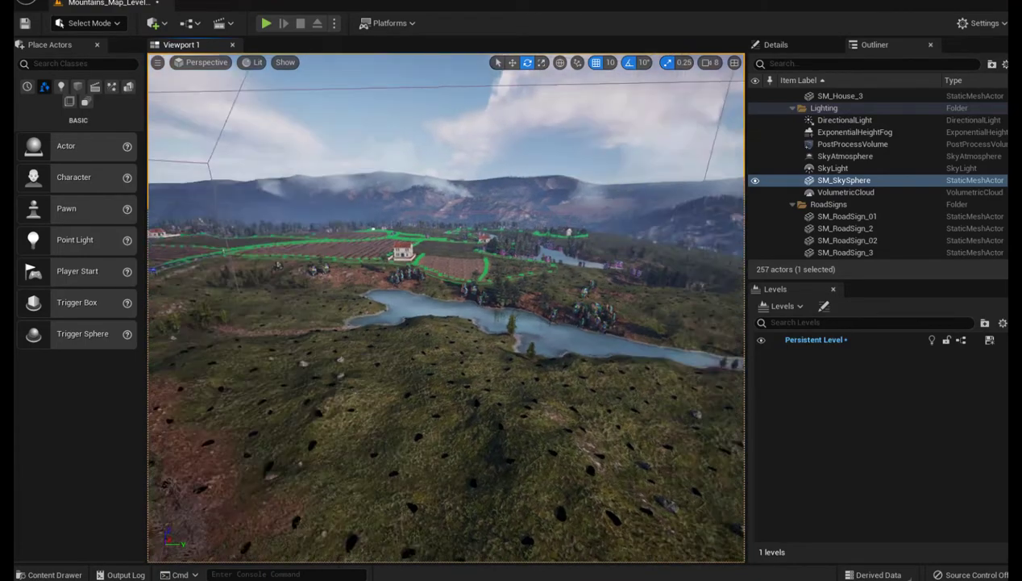
mouse_move(379, 320)
right_mouse_down()
mouse_move(355, 319)
mouse_move(452, 375)
mouse_move(403, 371)
mouse_move(452, 359)
mouse_move(399, 354)
right_mouse_up()
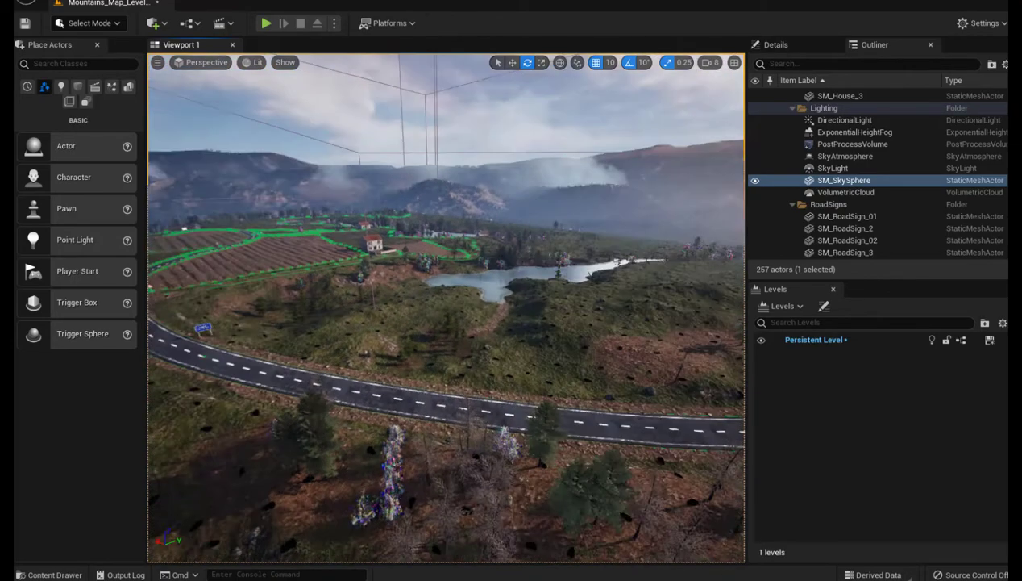
mouse_move(468, 389)
right_mouse_down()
mouse_move(440, 355)
mouse_move(445, 363)
right_mouse_up()
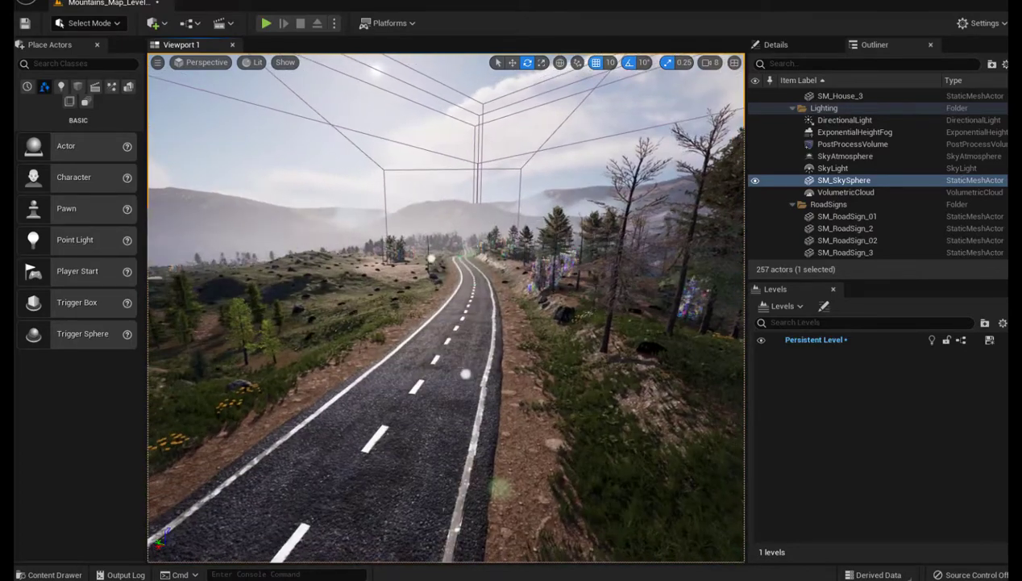
Lower the viewport camera speed from 8 to 4, fly along the road, and start Play in Editor.
left_click(714, 63)
left_click(746, 90)
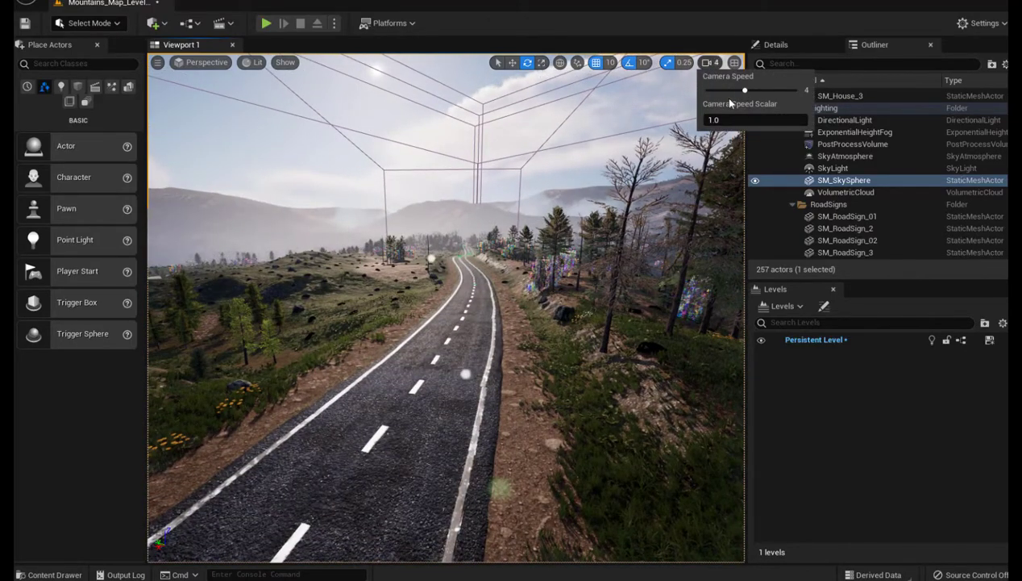
right_click_drag(722, 97, 723, 97)
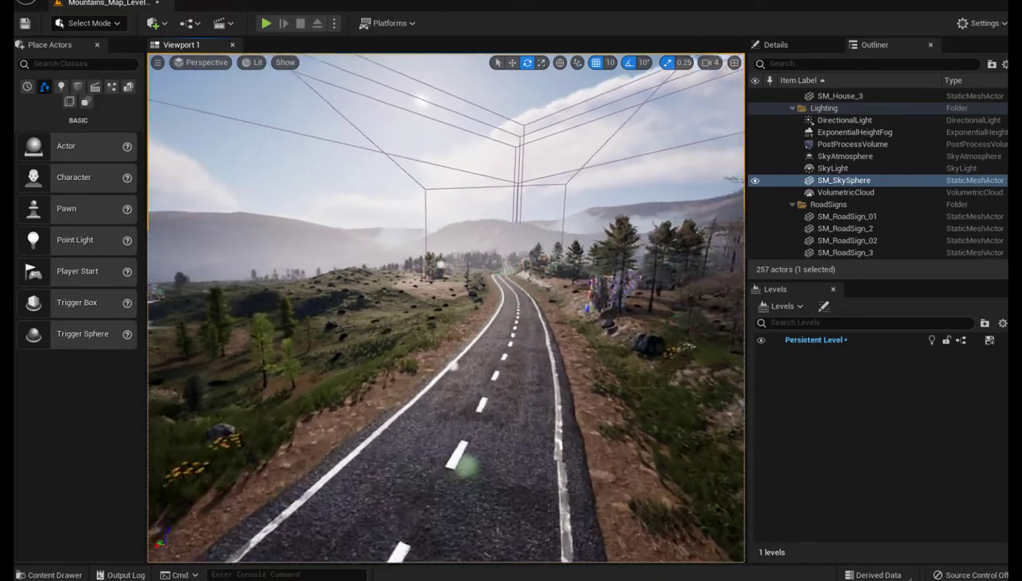
right_click_drag(345, 264, 345, 264)
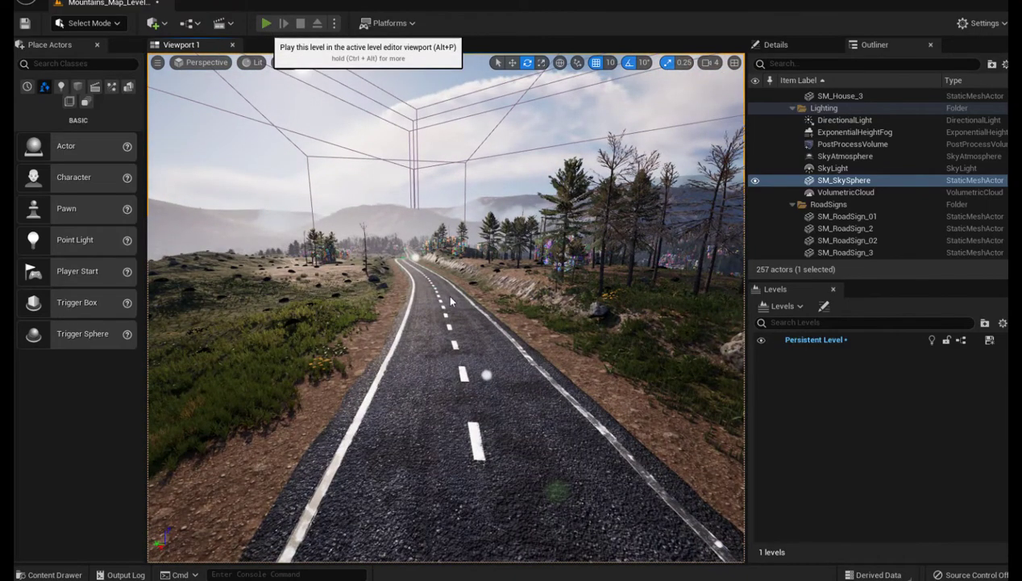
key("alt+p")
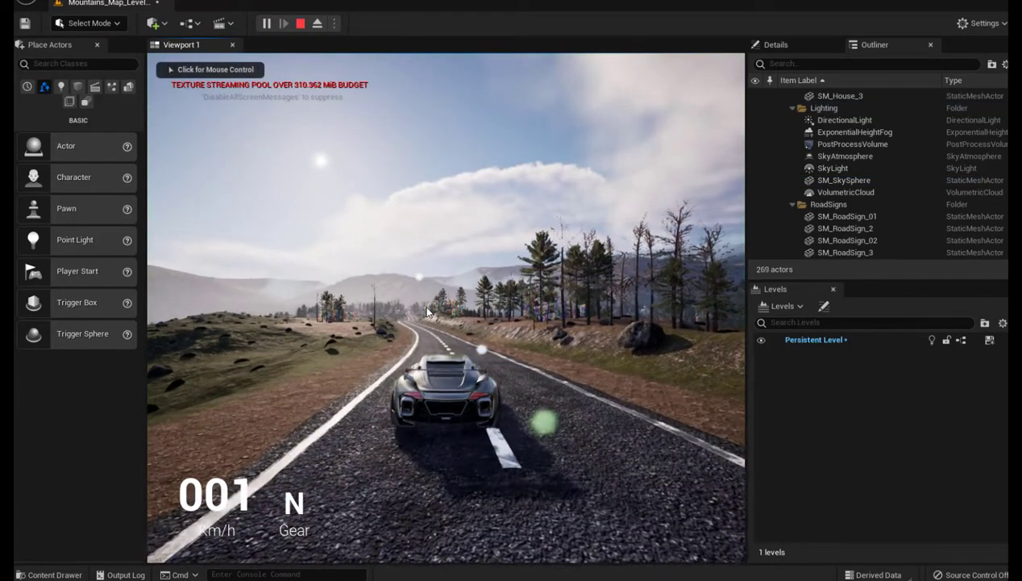
Give the game mouse control and drive the sports car forward along the mountain road with W.
left_click(450, 292)
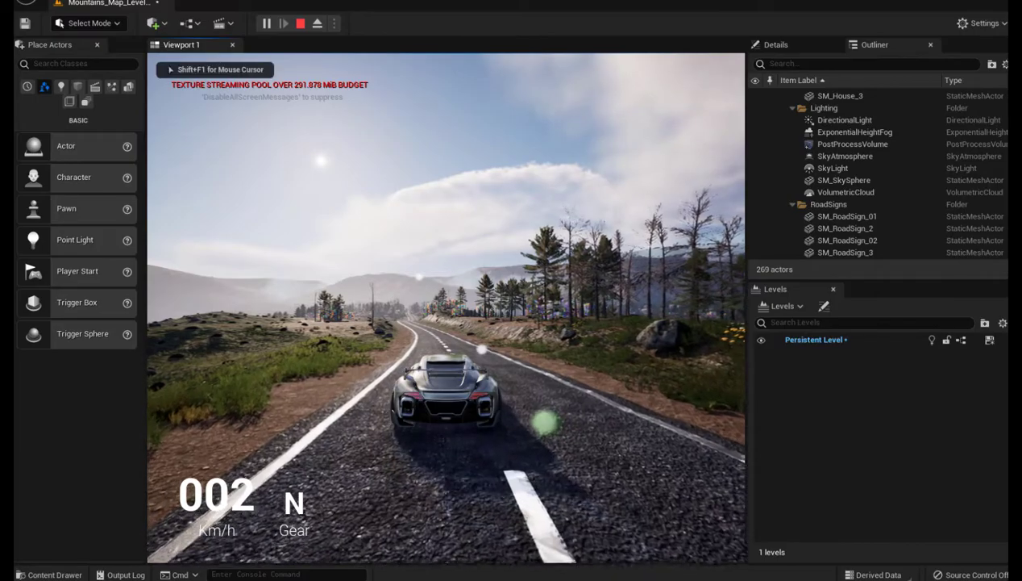
key("w")
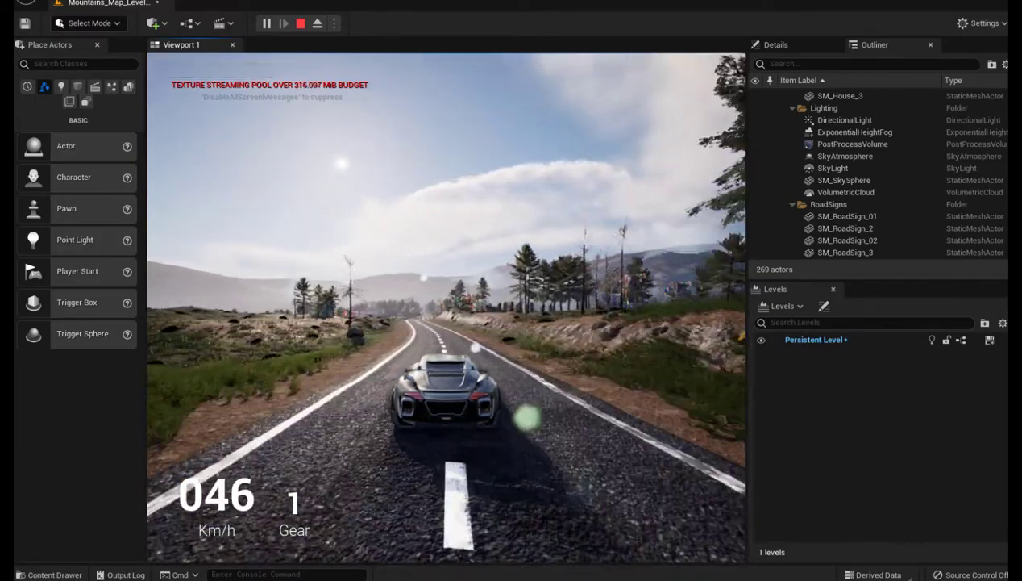
key("w")
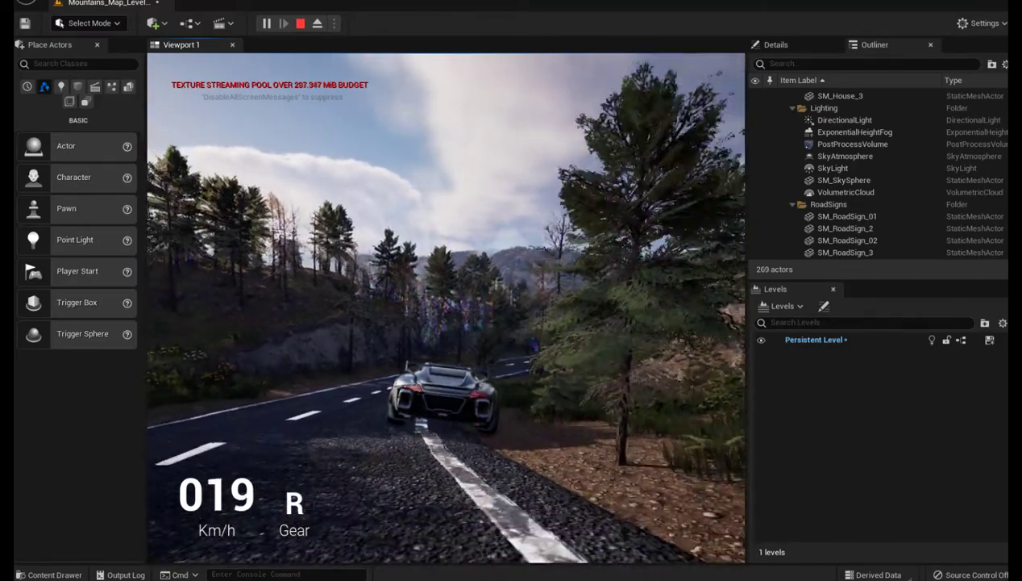
key("w")
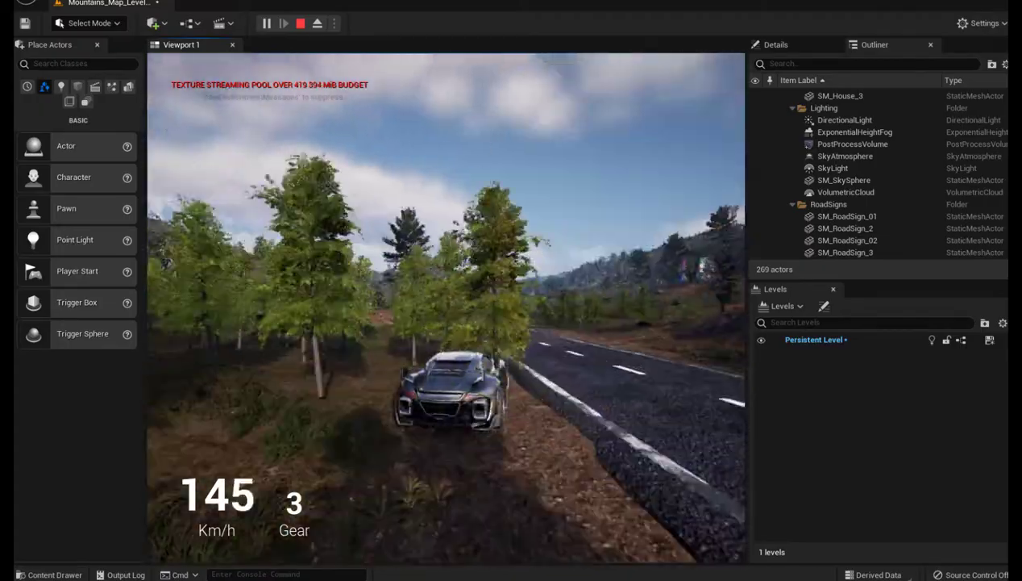
Steer the speeding car right until it flips, then stop the play session with Esc.
key("d")
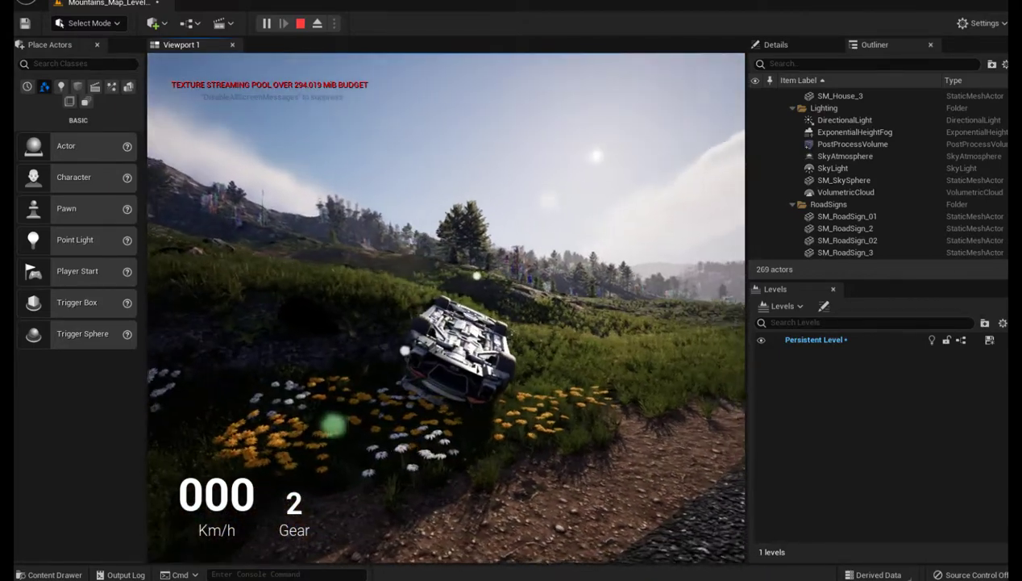
key("Escape")
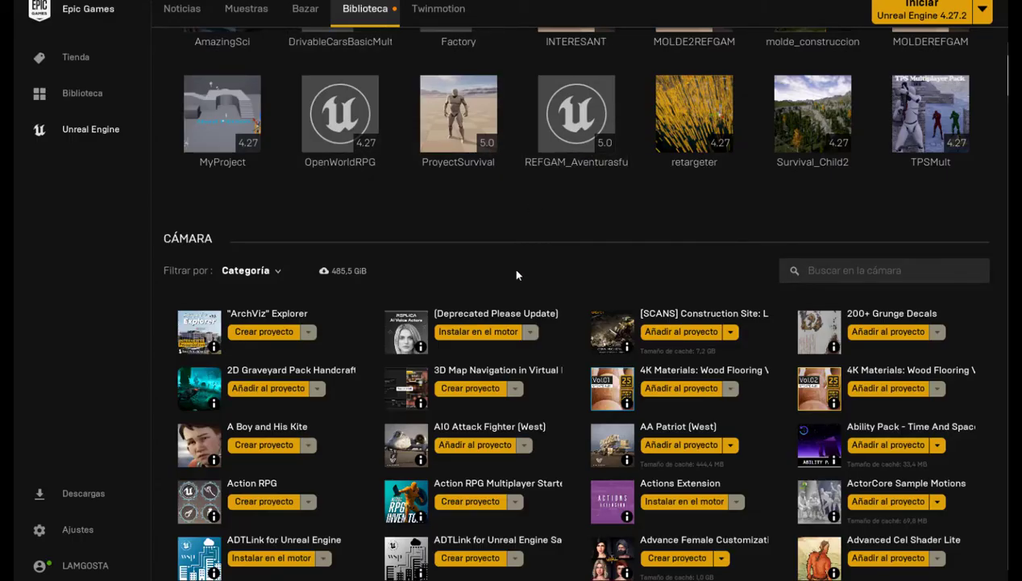
Scroll to the Library's engine versions and launch Unreal Engine 5.0.3 with Iniciar.
scroll(517, 275, "up", 2)
scroll(517, 273, "up", 3)
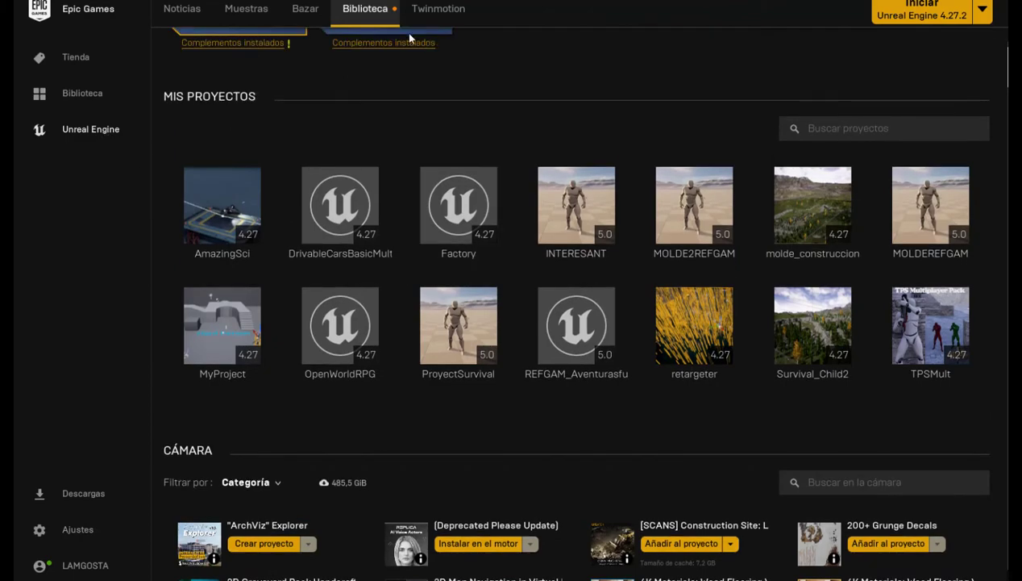
scroll(446, 134, "up", 1)
scroll(446, 134, "up", 2)
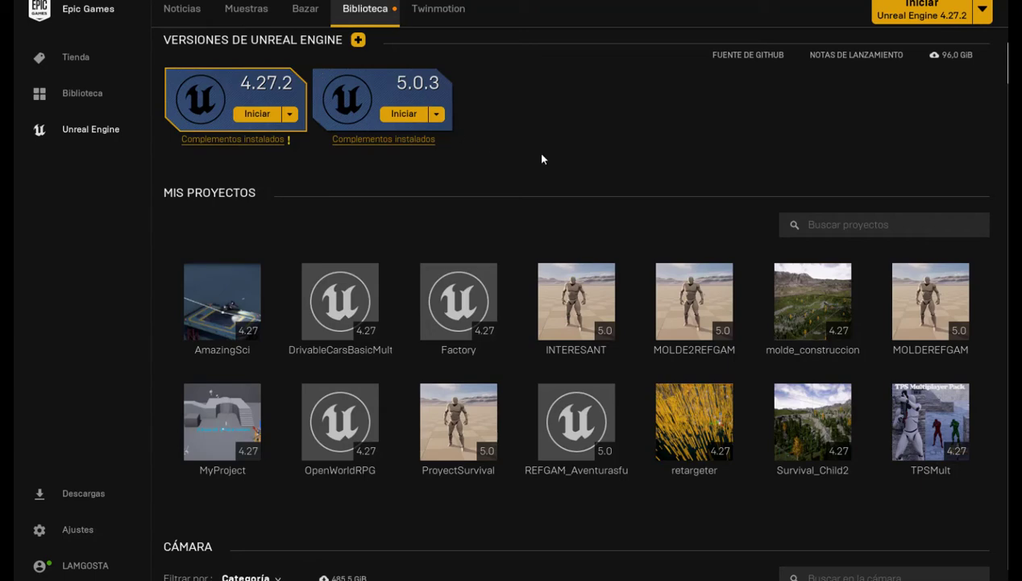
scroll(542, 159, "down", 1)
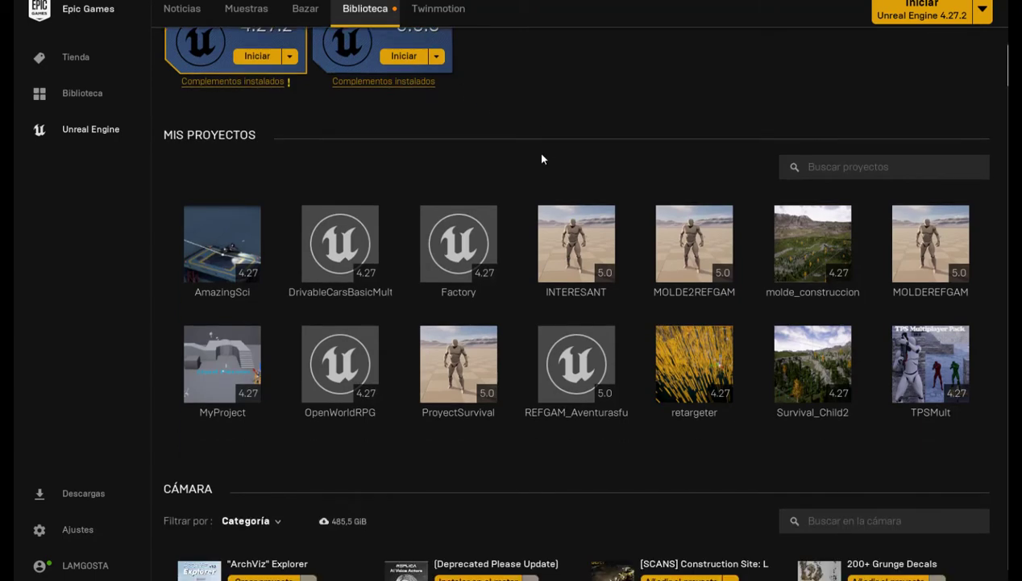
scroll(456, 151, "down", 1)
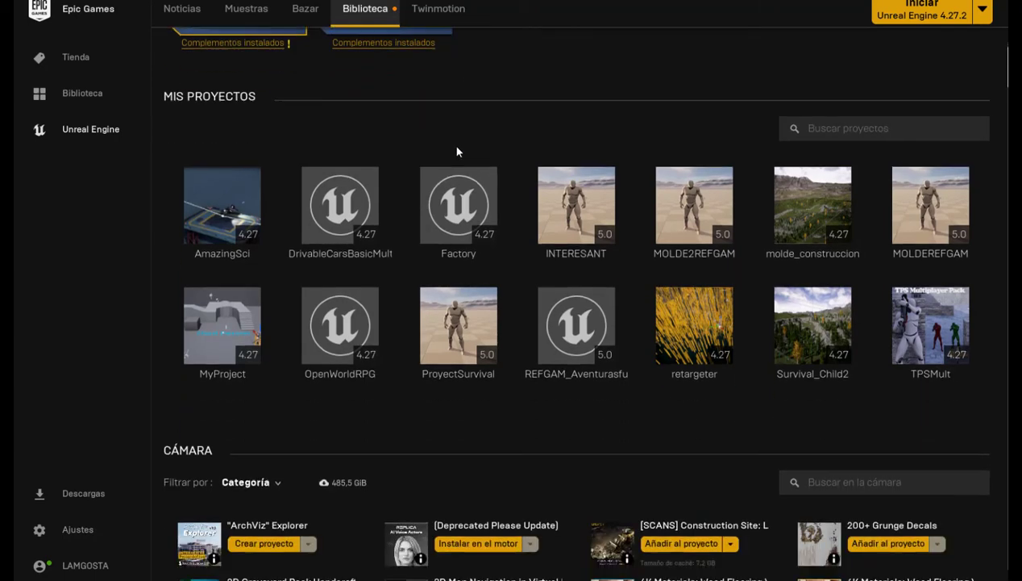
scroll(457, 151, "up", 2)
left_click(395, 143)
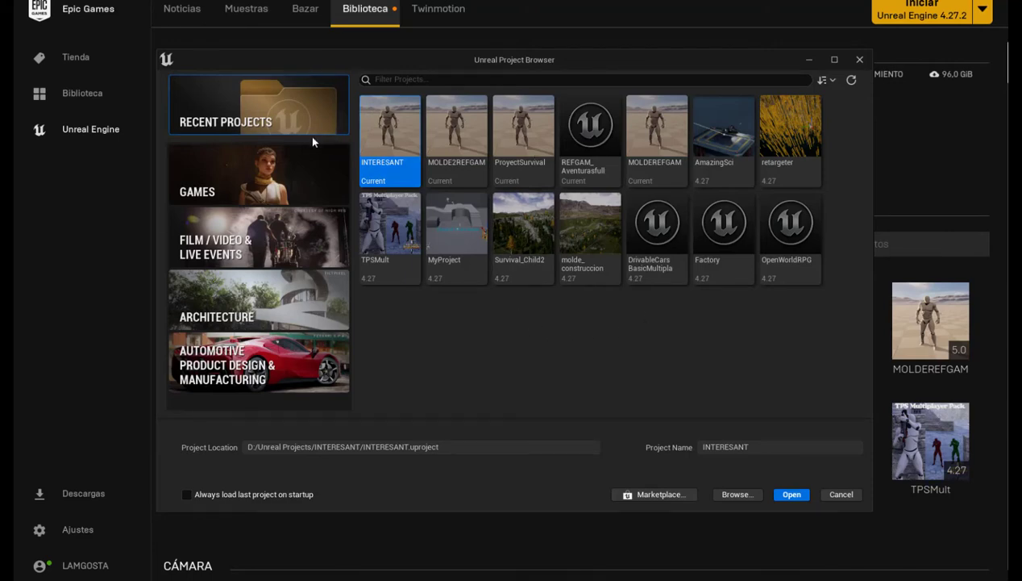
Browse the Games templates, inspect the Vehicle template, and cancel without creating a project.
left_click(265, 173)
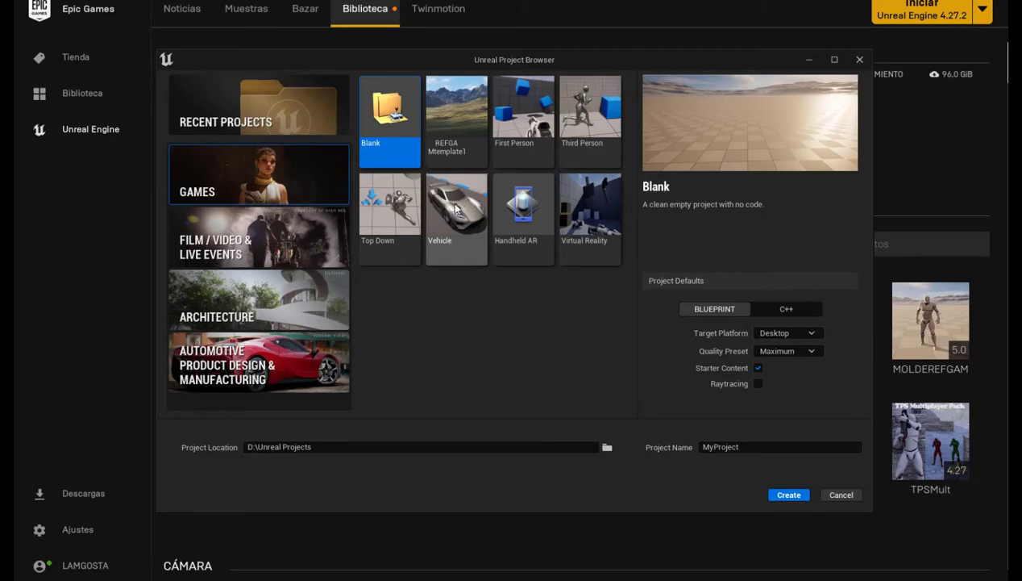
left_click(456, 208)
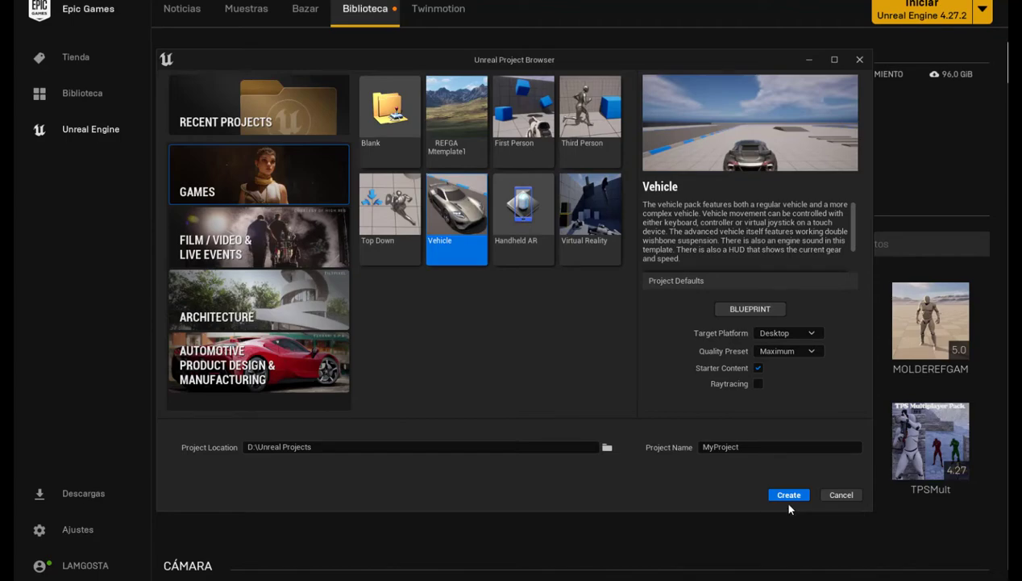
left_click(844, 496)
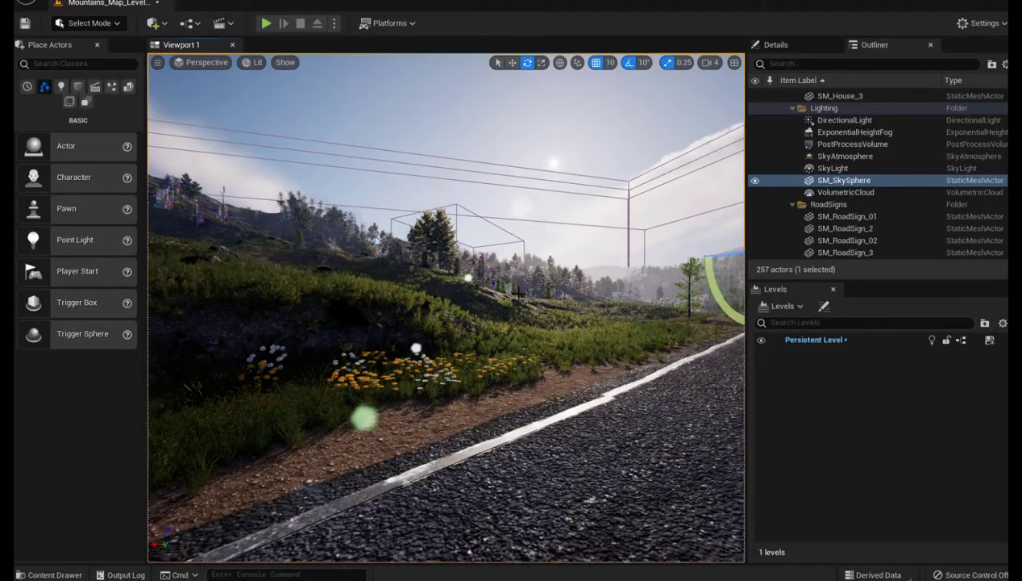
Open the Content Drawer with Ctrl+Space and jump to the root Content folder.
key("ctrl+space")
key("ctrl+space")
key("ctrl+space")
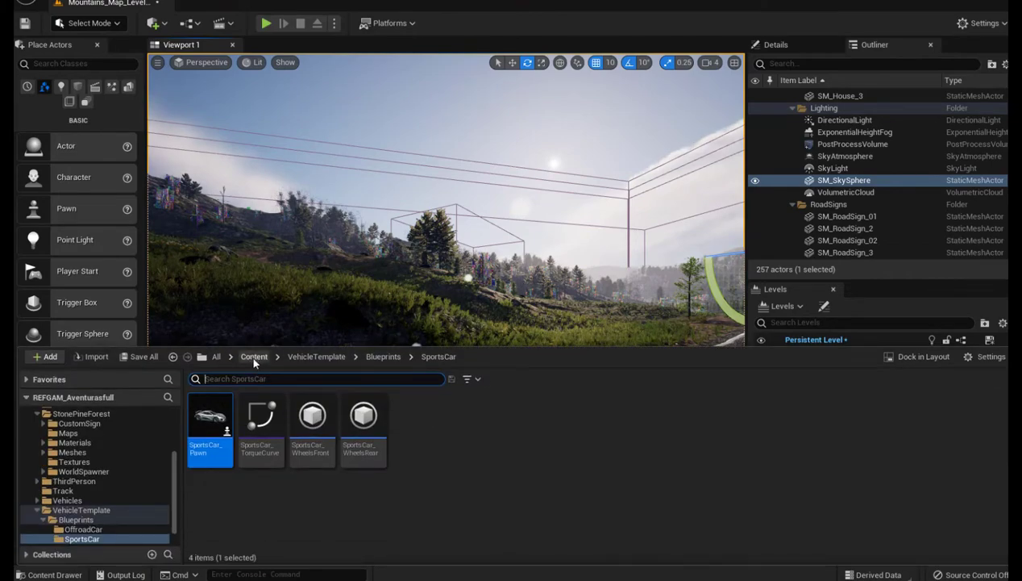
left_click(254, 357)
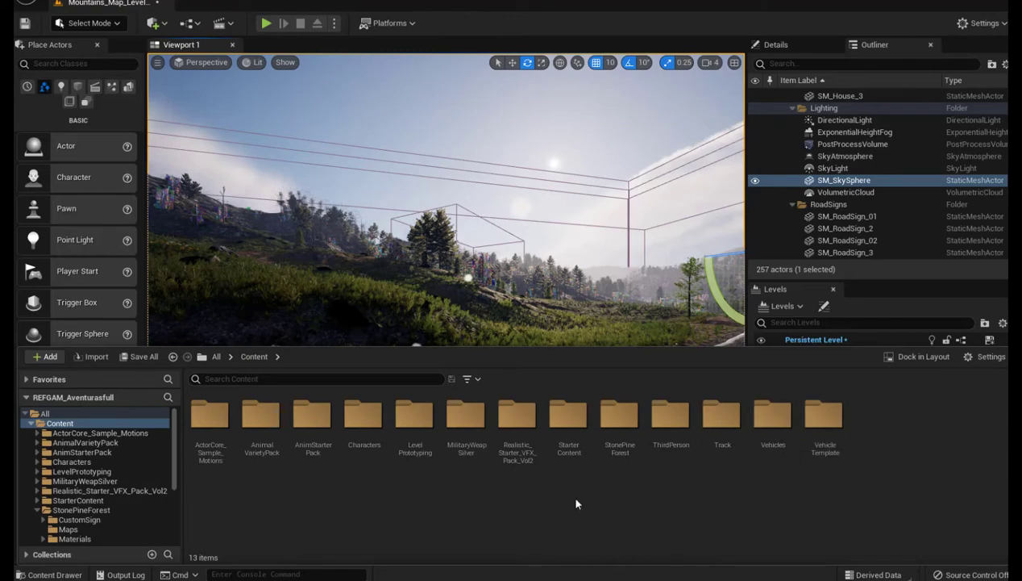
left_click(44, 356)
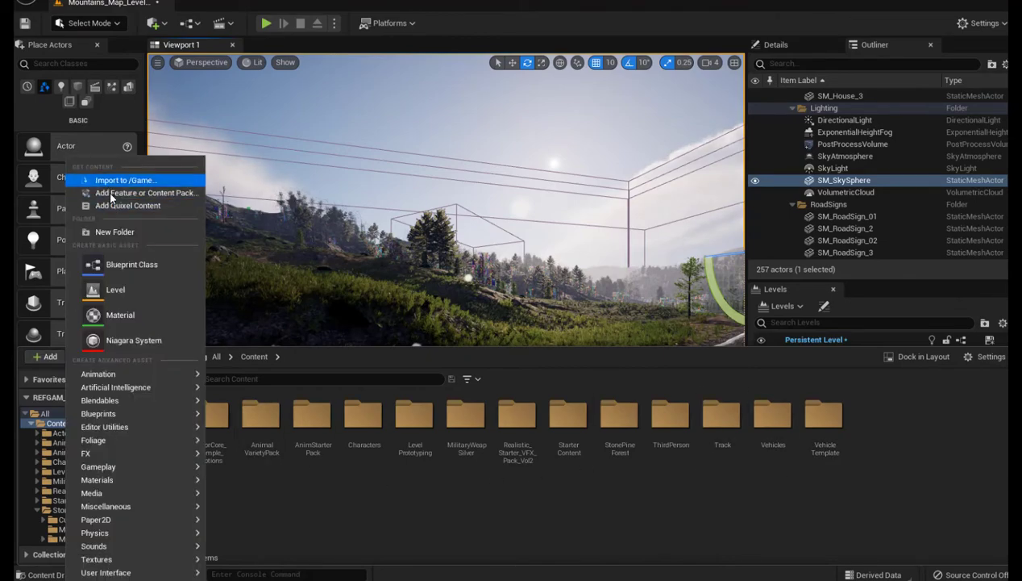
left_click(107, 193)
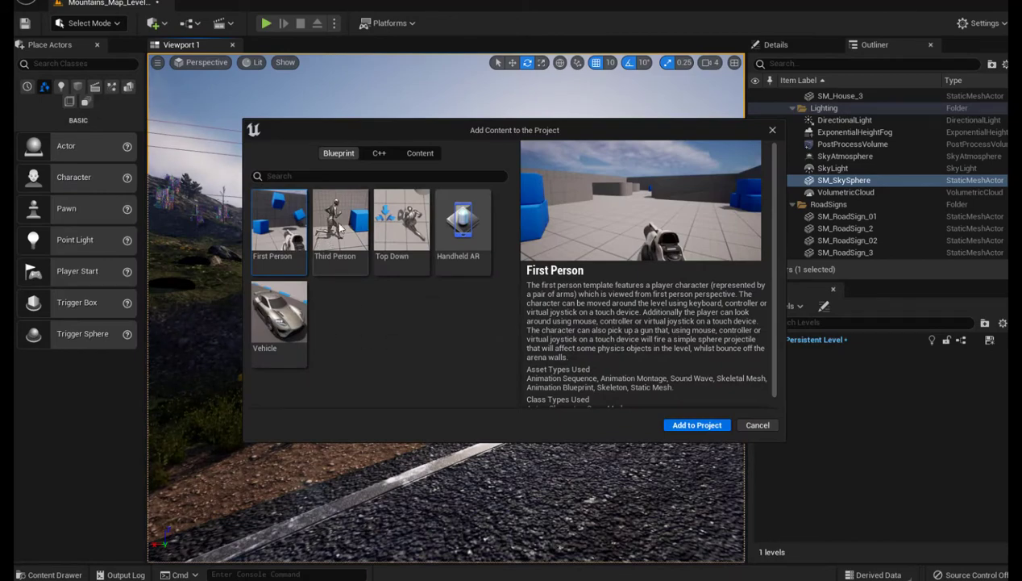
left_click(758, 425)
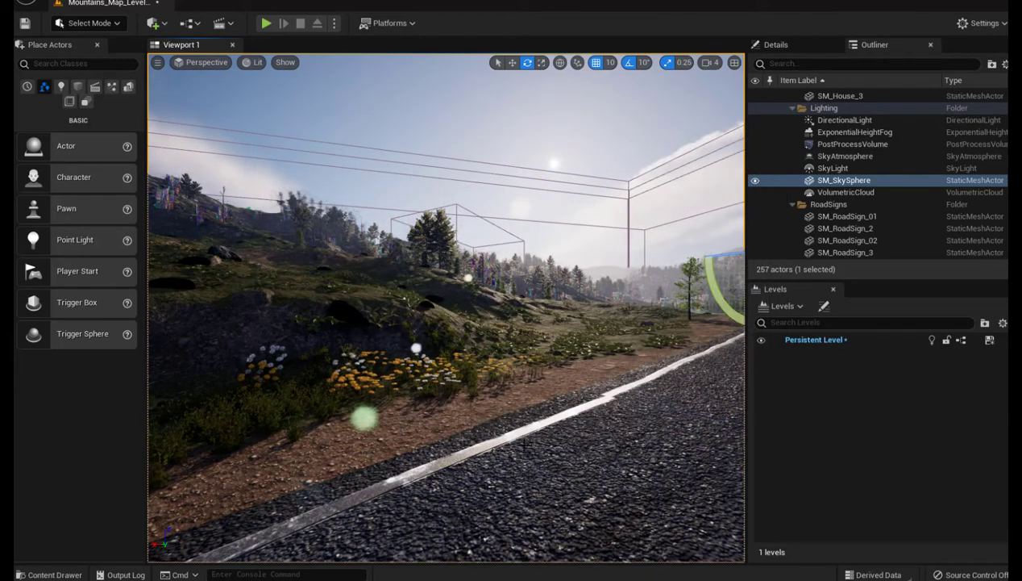
key("ctrl+space")
key("ctrl+space")
key("ctrl+space")
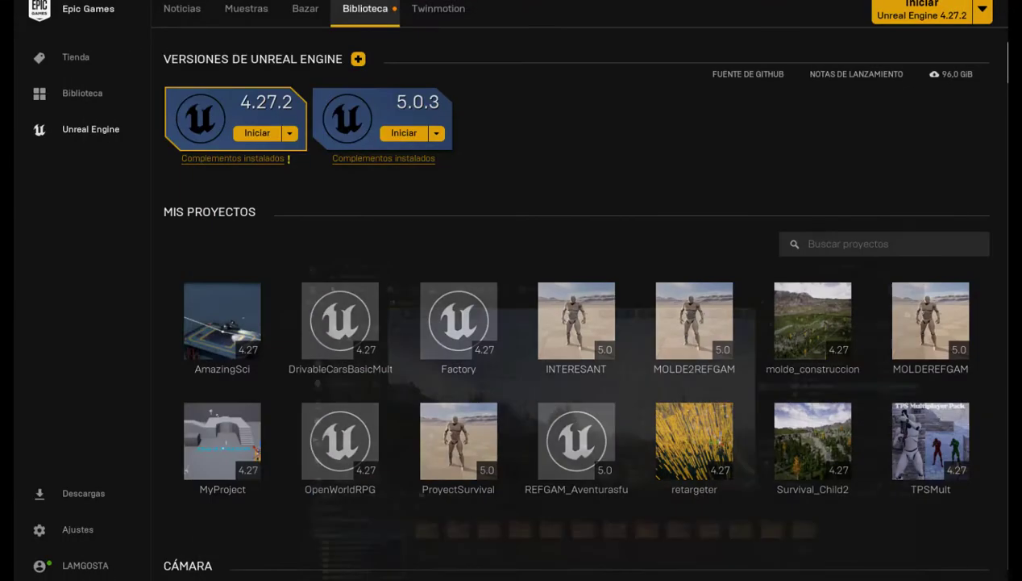
Search the Vault for 'sto' and browse results like Stone Pine Forest and Storage House Set.
scroll(635, 467, "down", 5)
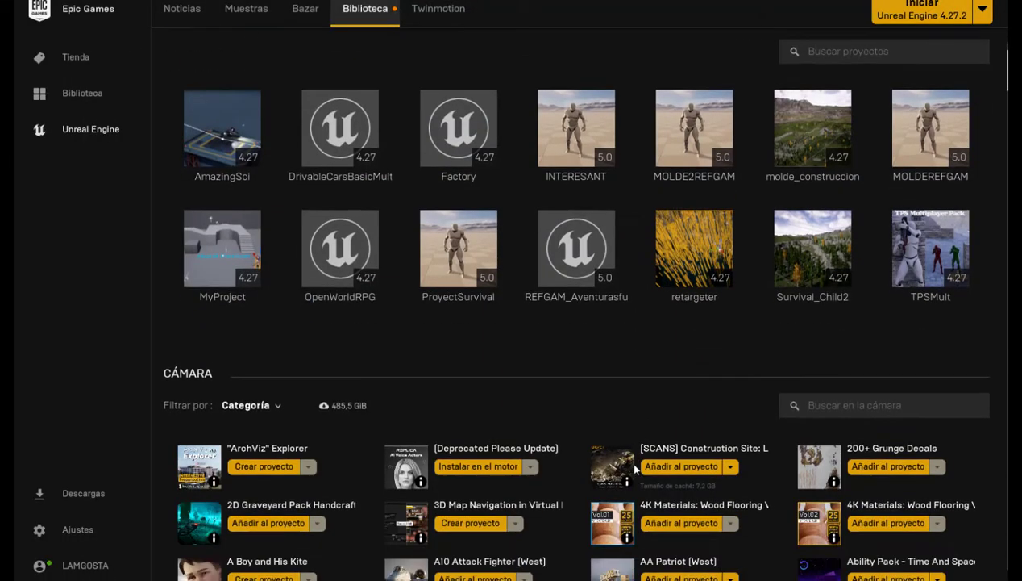
left_click(818, 403)
type("st")
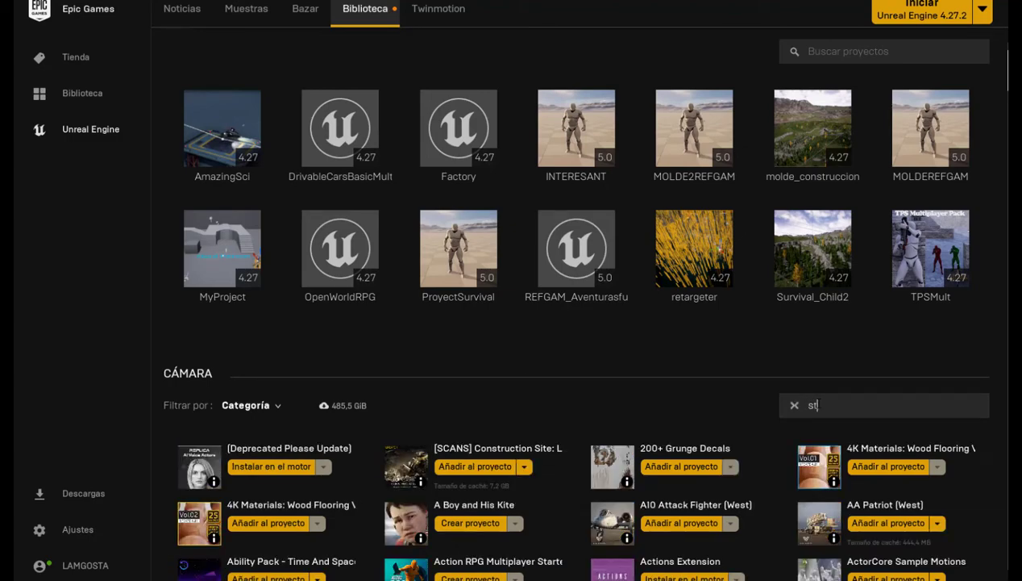
type("o")
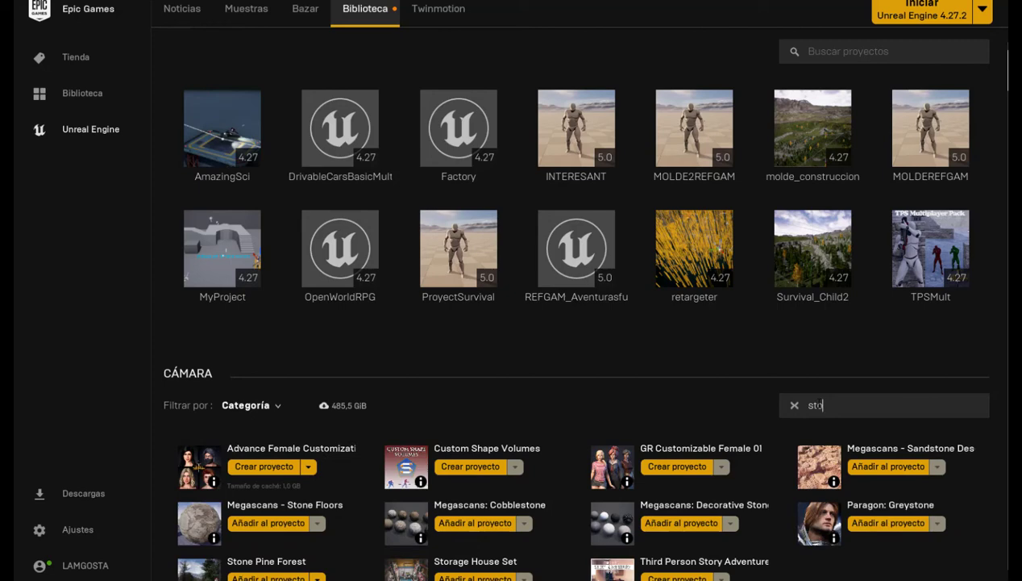
scroll(523, 488, "down", 3)
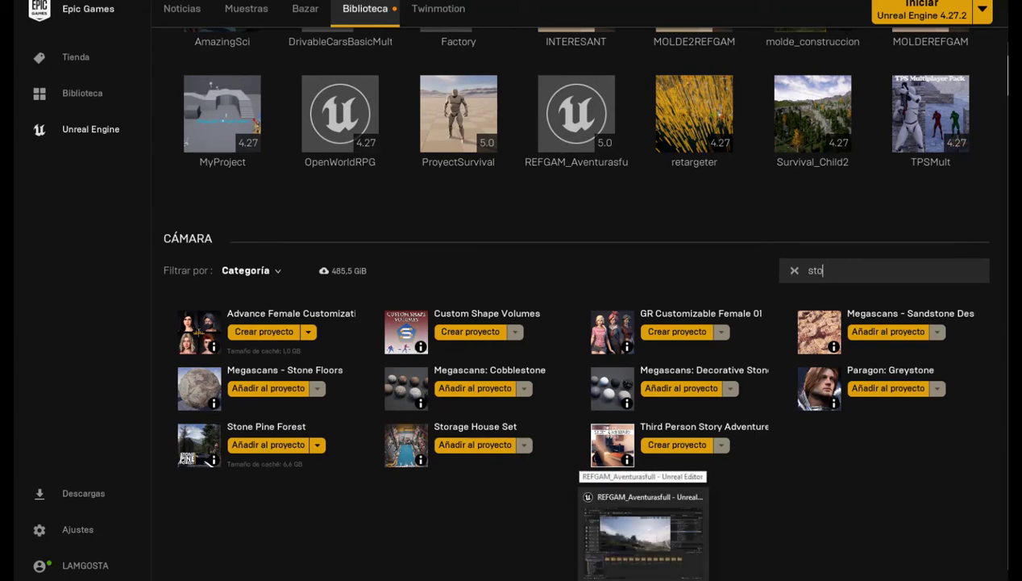
left_click(637, 528)
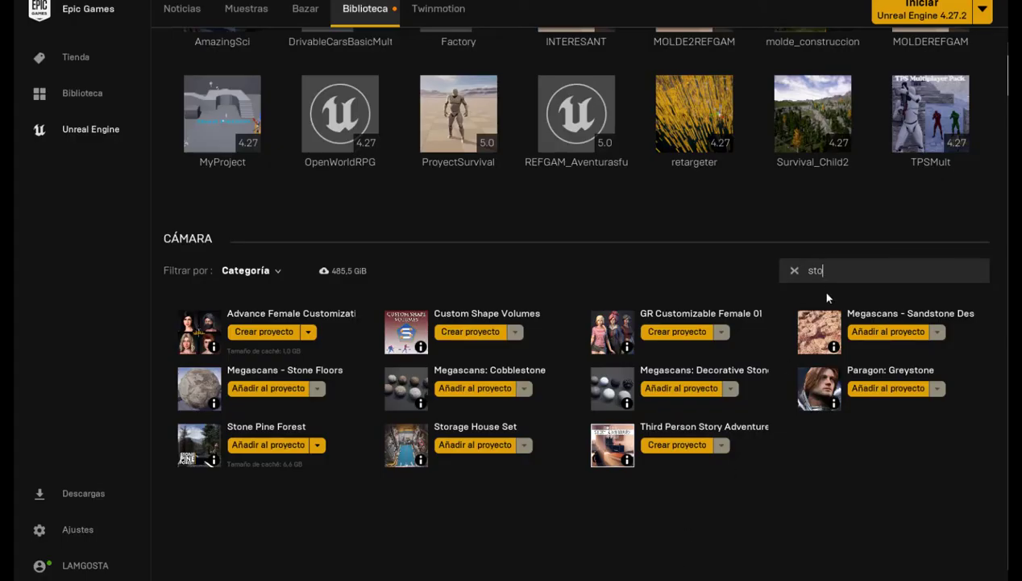
Replace the vault search with 'fx', then clear it and search 'eff' instead.
double_click(810, 270)
type("fx")
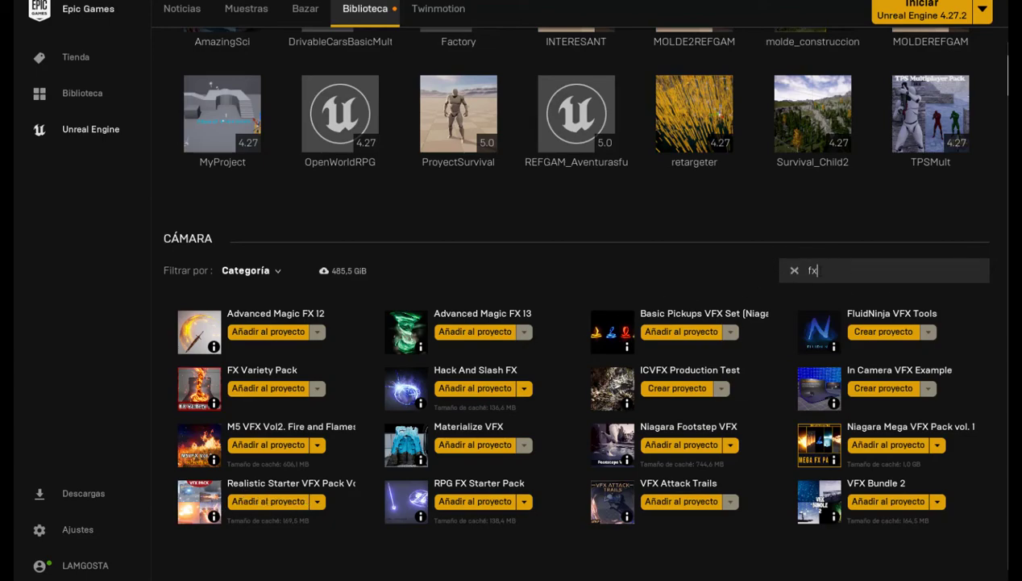
double_click(810, 270)
key("BackSpace")
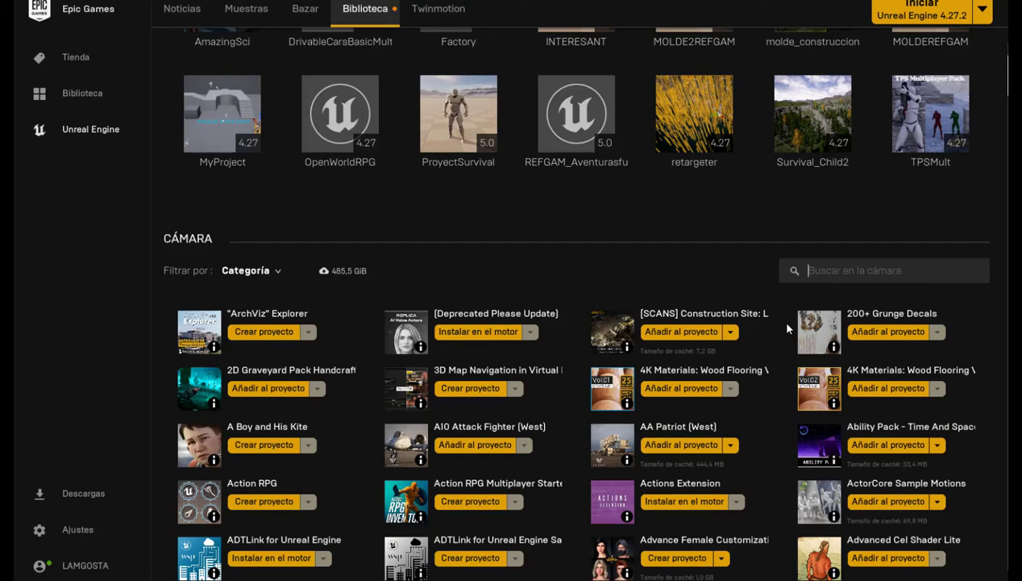
type("e")
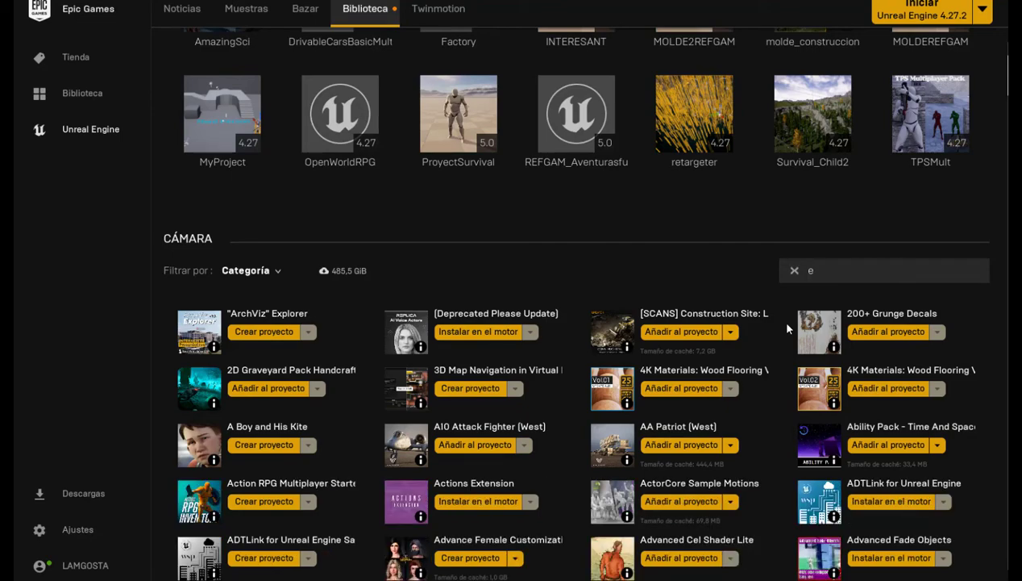
type("ff")
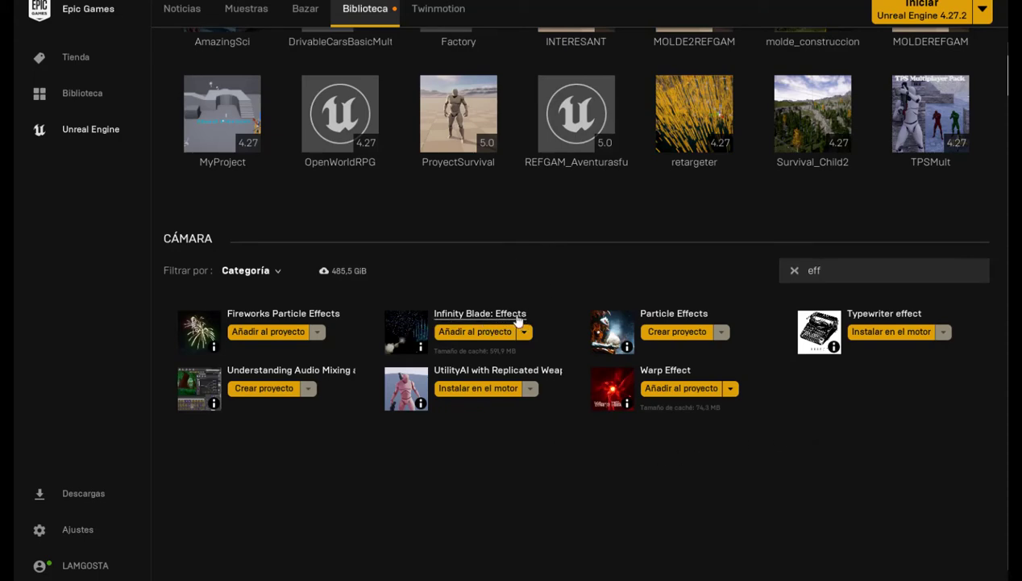
Choose Añadir al proyecto for Infinity Blade: Effects, pick REFGAM_Aventurasfull, and confirm.
left_click(474, 333)
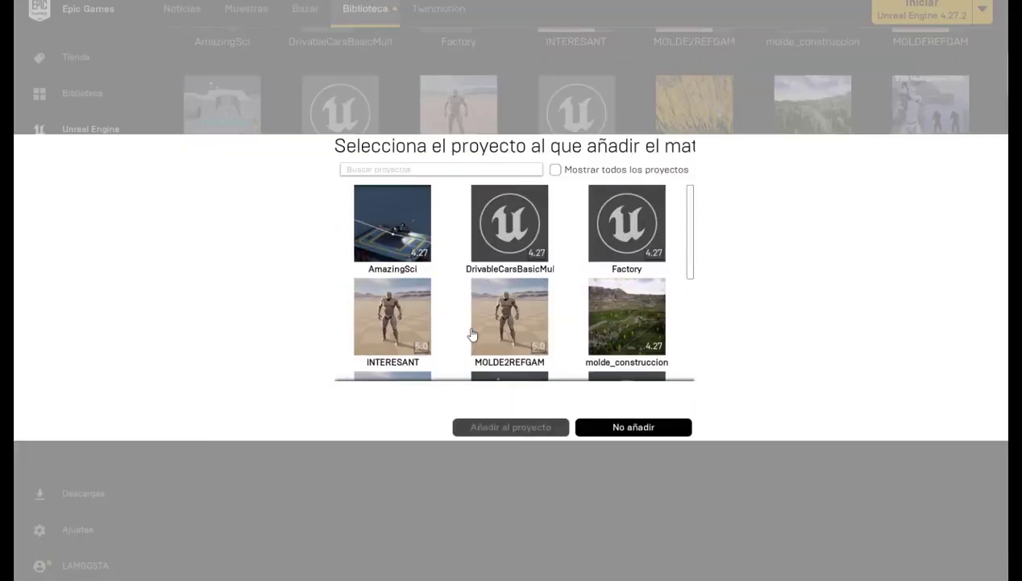
scroll(492, 323, "down", 2)
scroll(507, 312, "down", 2)
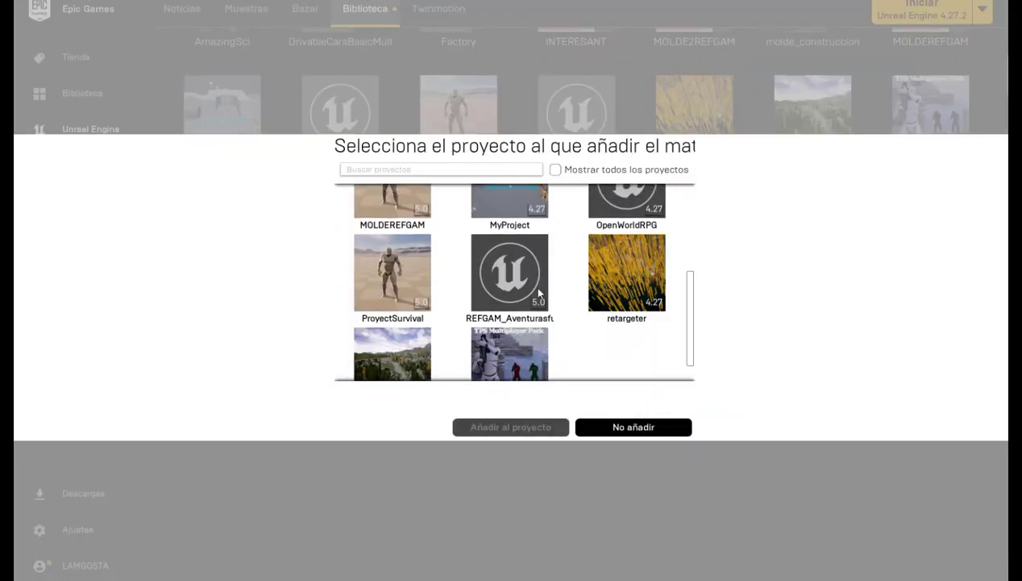
mouse_move(538, 314)
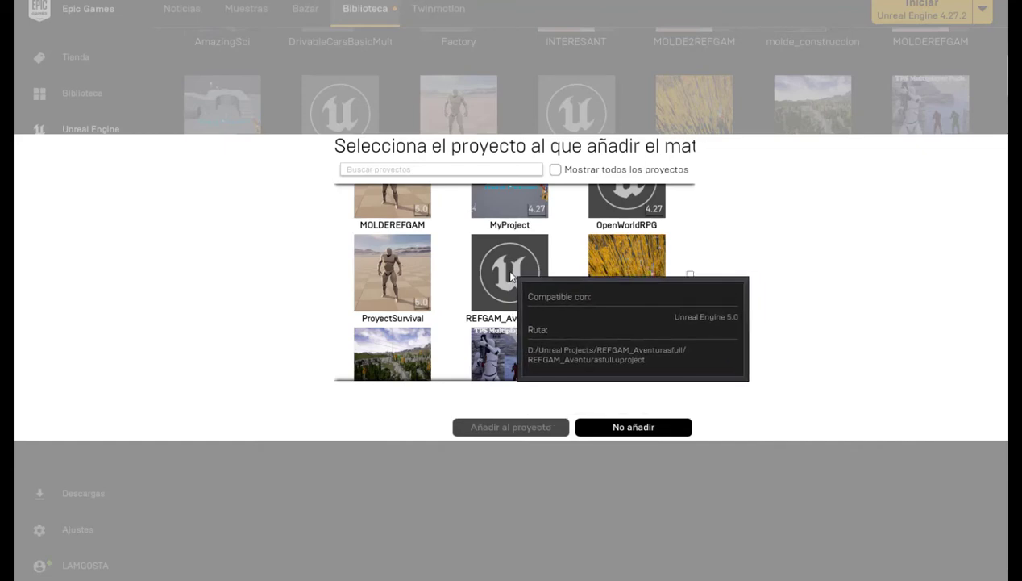
left_click(510, 276)
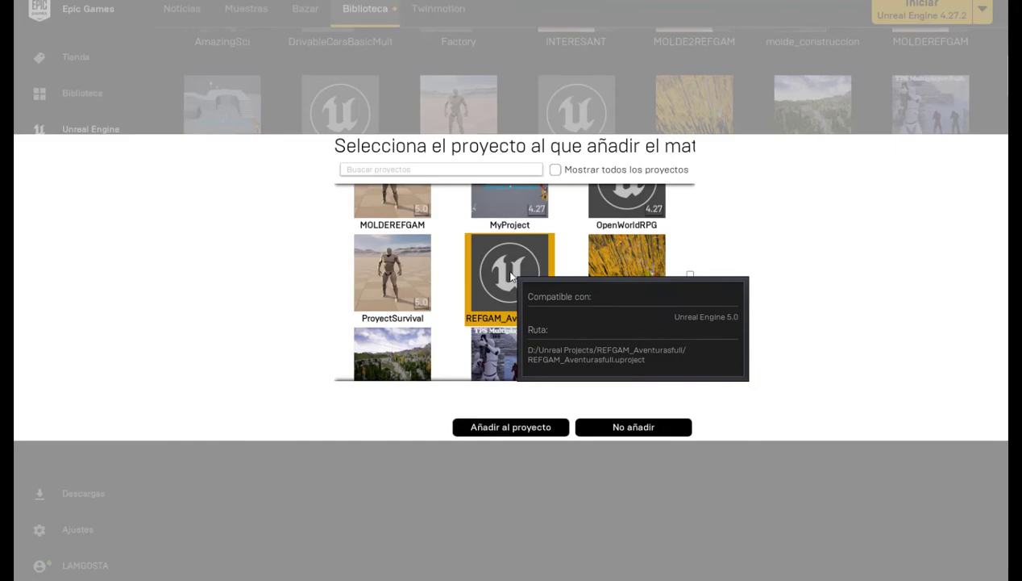
left_click(521, 432)
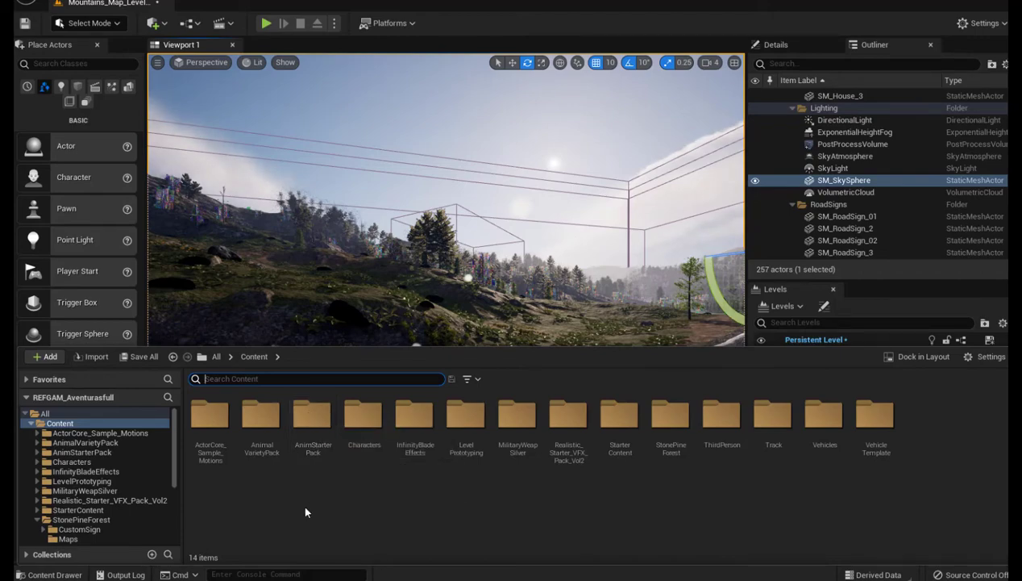
Navigate AnimalVarietyPack > DeerStagAndDoe > Meshes and select the SK_DeerStag skeletal mesh.
double_click(262, 426)
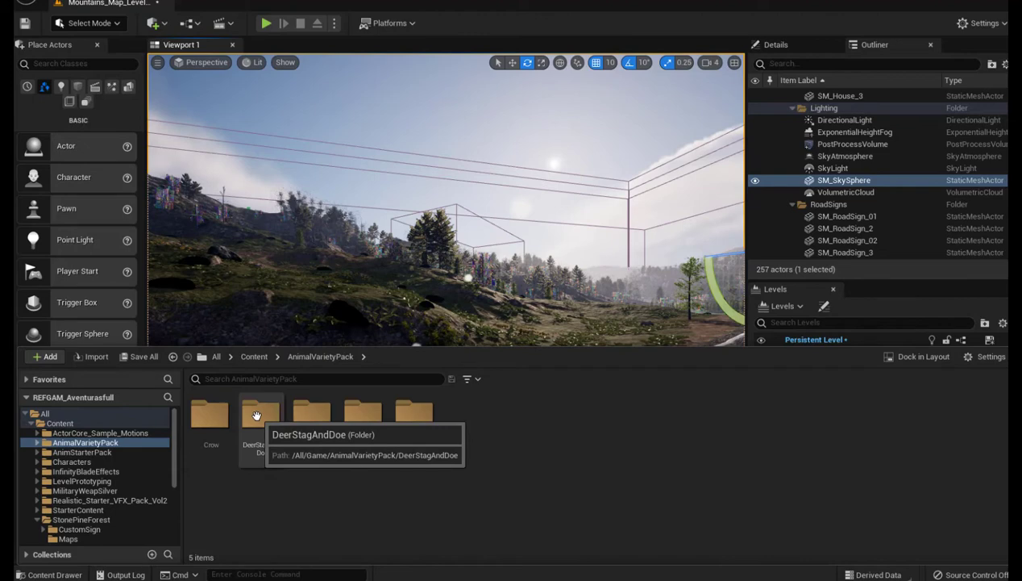
double_click(257, 416)
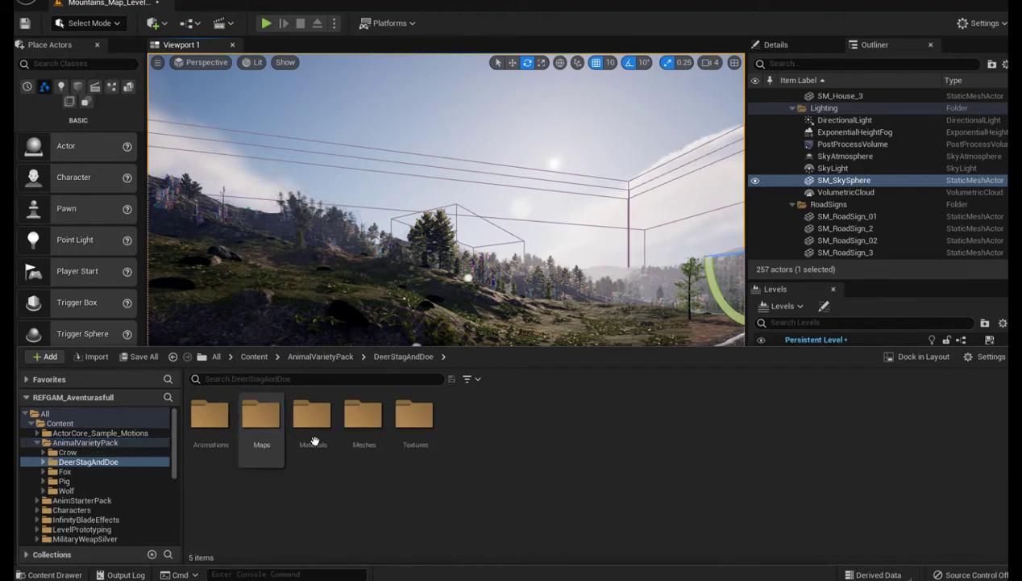
double_click(359, 427)
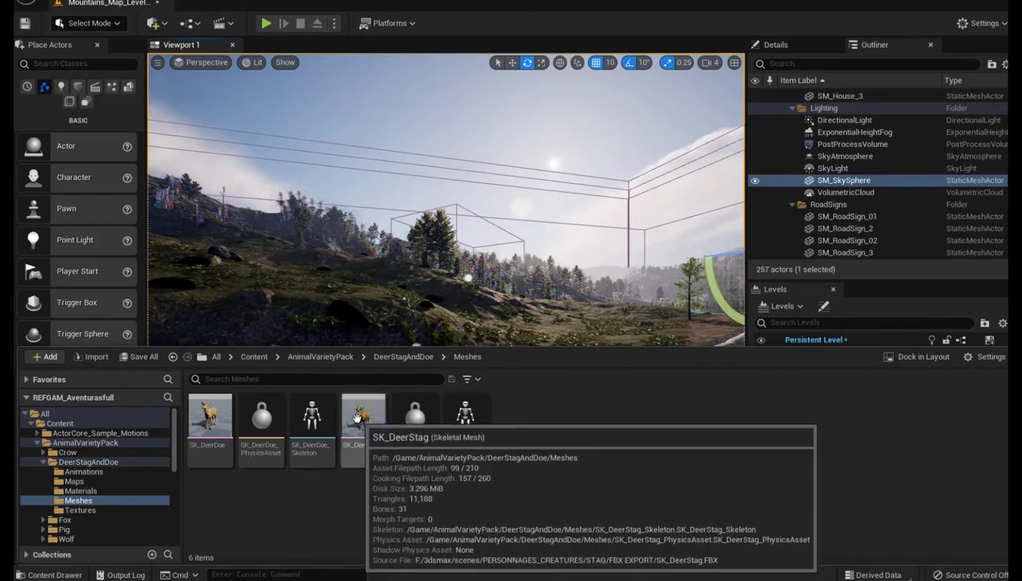
left_click(358, 418)
Open SK_DeerStag in the Skeletal Mesh editor and frame and orbit the textured stag.
double_click(354, 421)
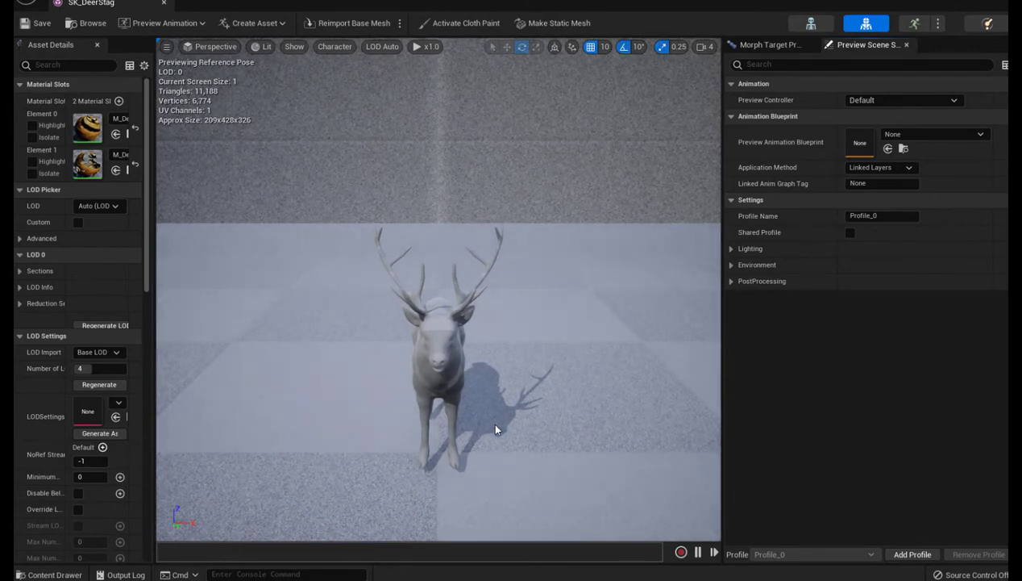
scroll(474, 436, "down", 3)
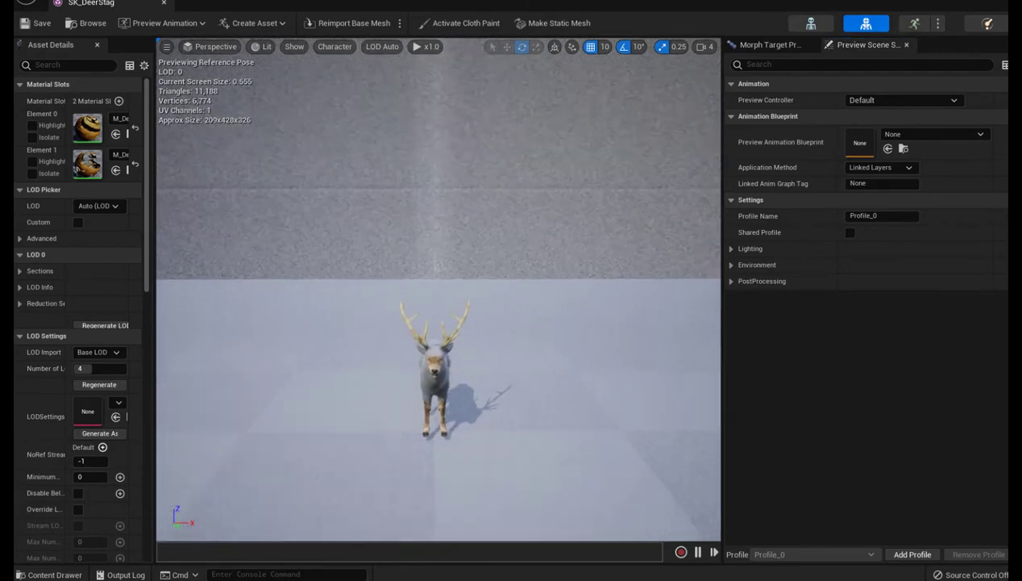
mouse_move(462, 425)
right_mouse_down()
mouse_move(461, 412)
mouse_move(387, 411)
right_mouse_up()
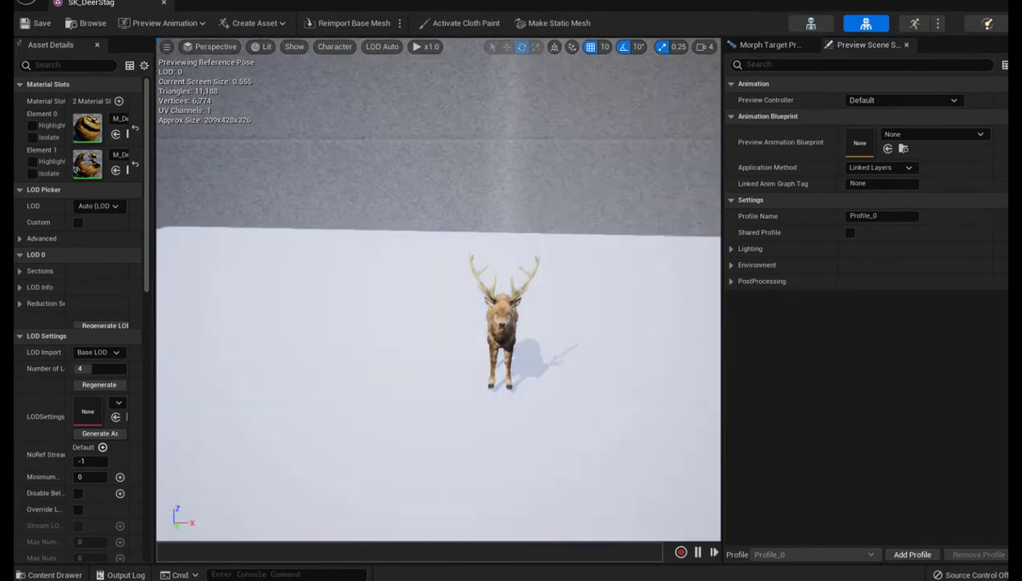
key("f")
scroll(387, 411, "up", 2)
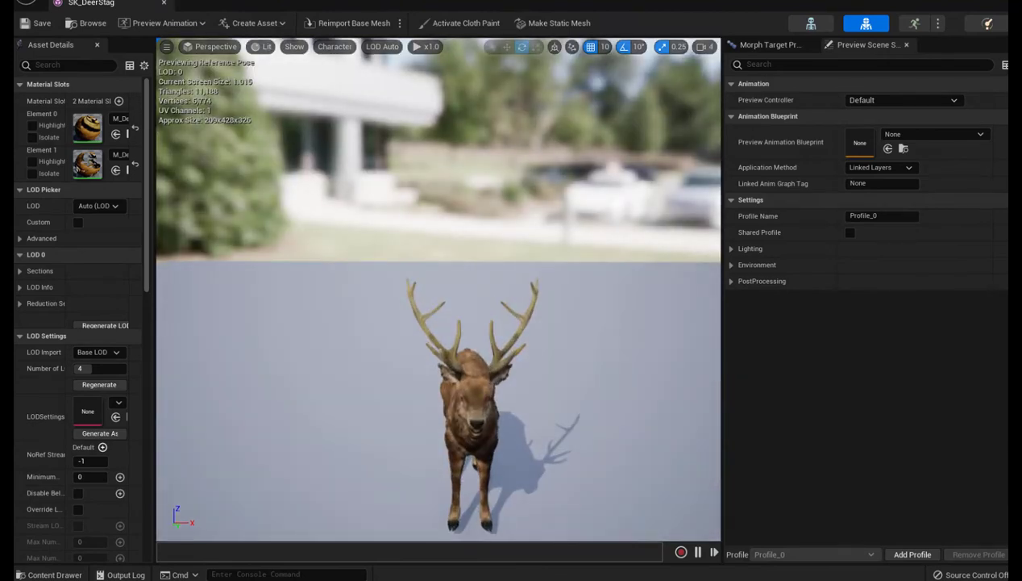
left_click_drag(387, 411, 242, 411, "alt")
scroll(439, 322, "up", 2)
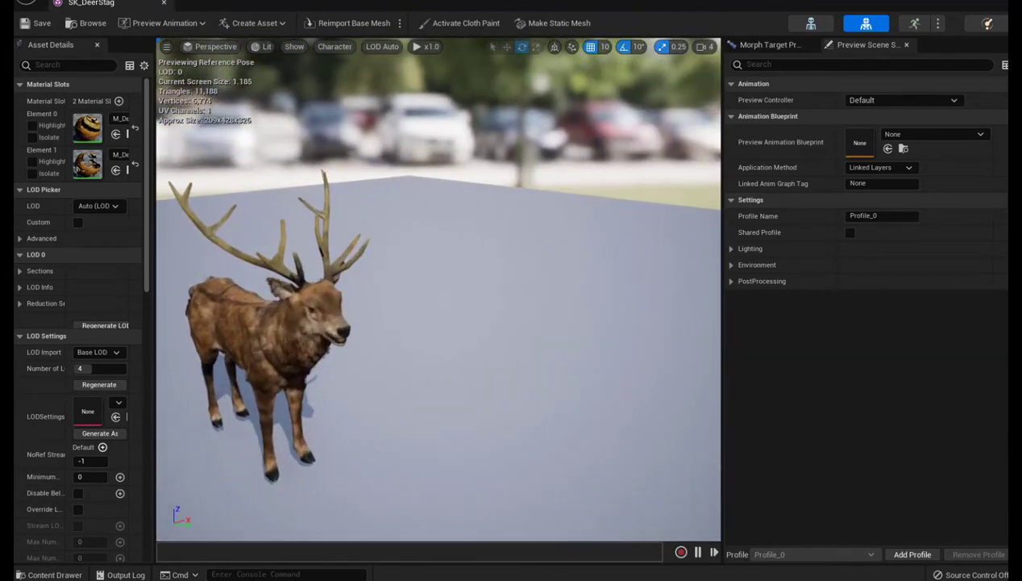
middle_click_drag(403, 323, 419, 324)
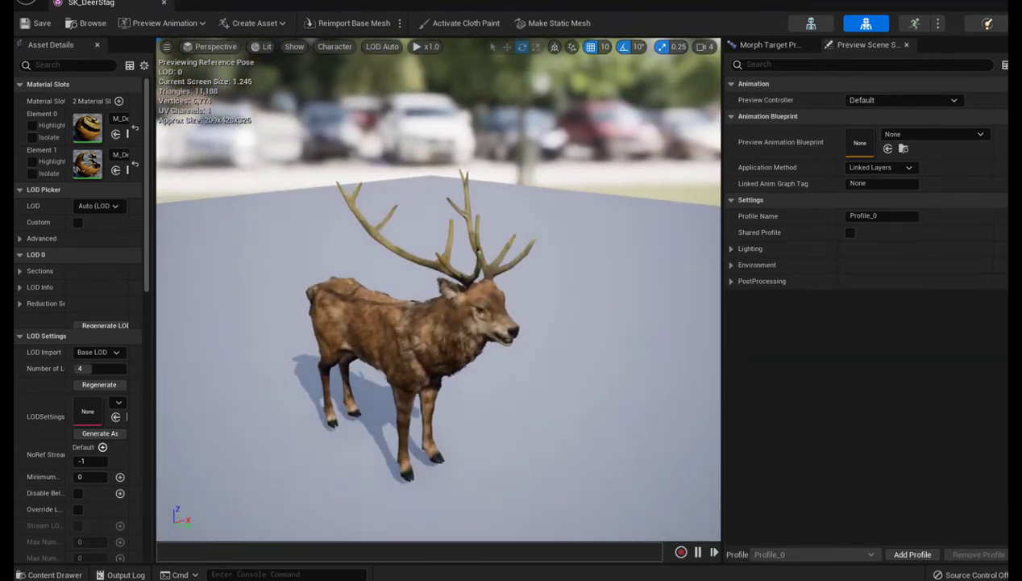
scroll(245, 80, "down", 5)
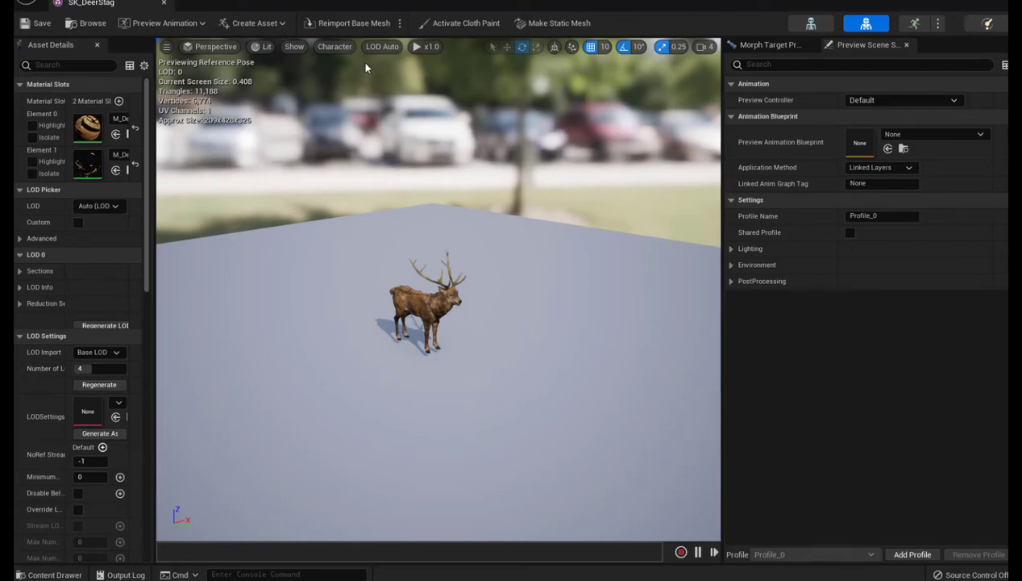
Close the deer editor, look inside ActorCore_Sample_Motions, then return to the Content folder.
left_click(164, 3)
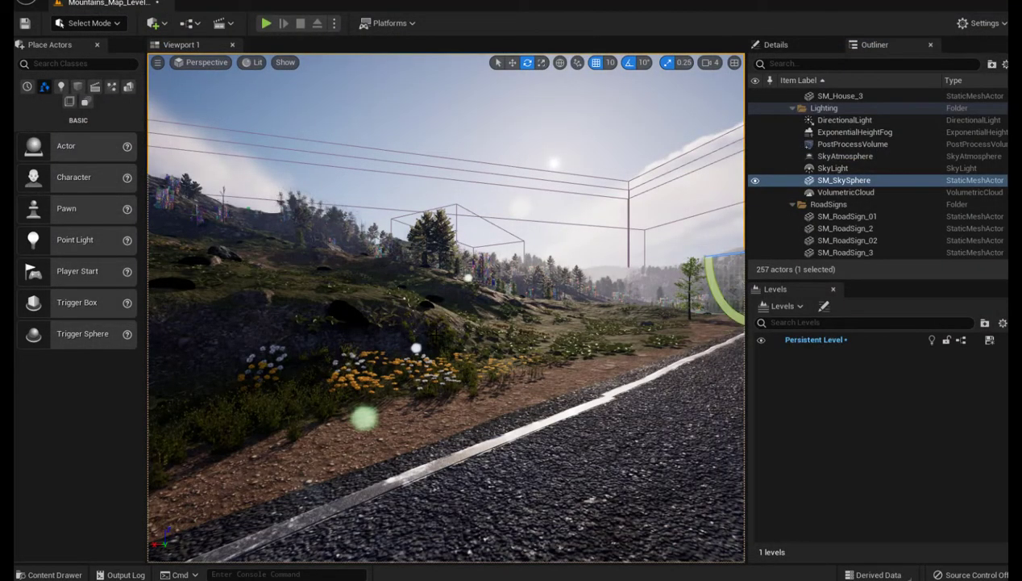
key("ctrl+space")
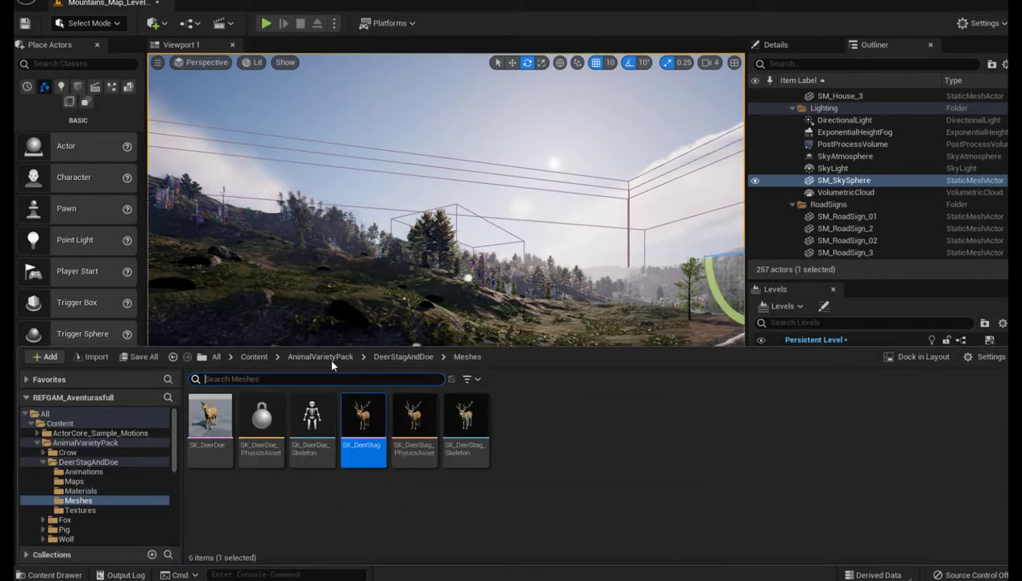
left_click(254, 356)
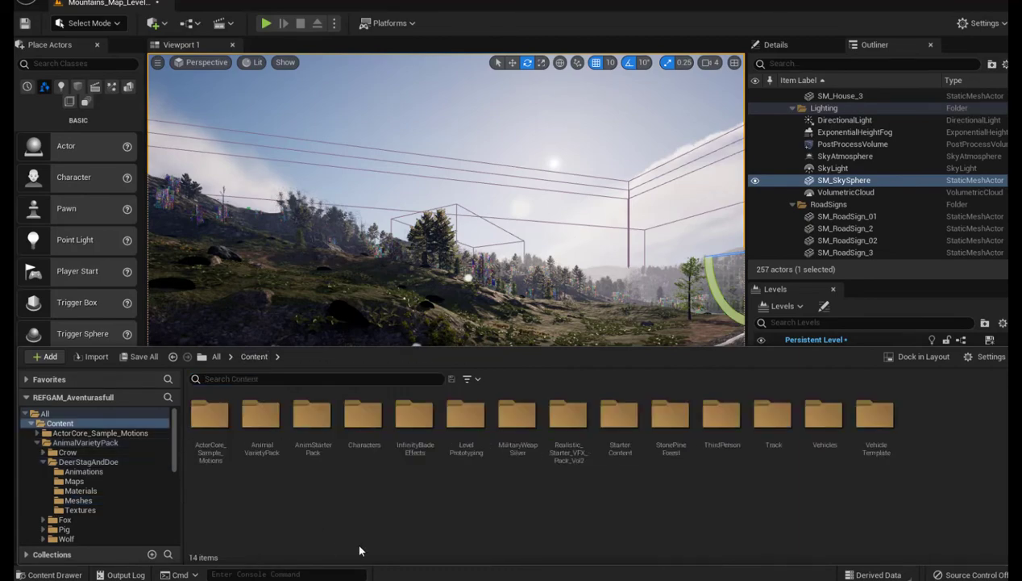
left_click(212, 415)
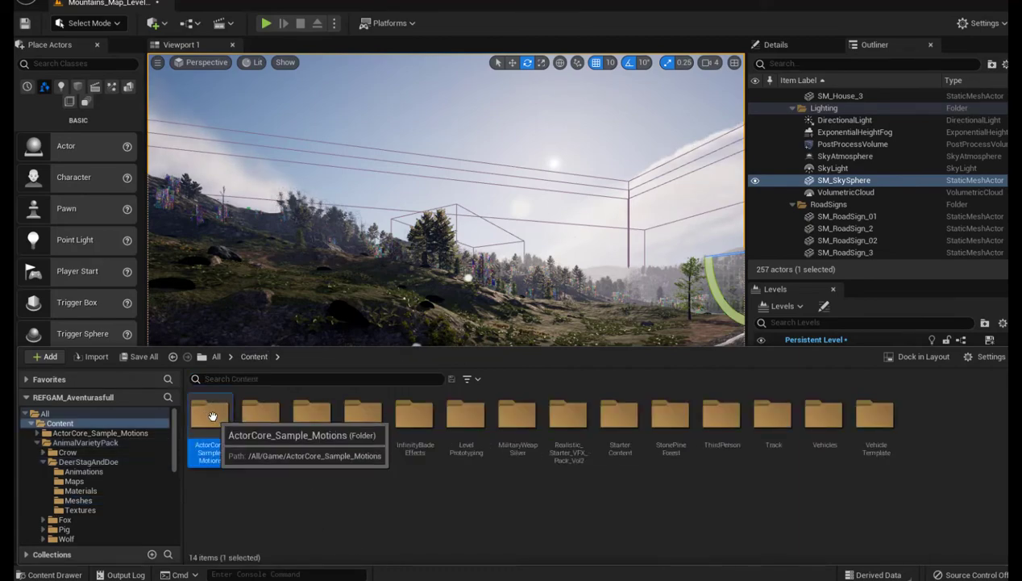
double_click(212, 416)
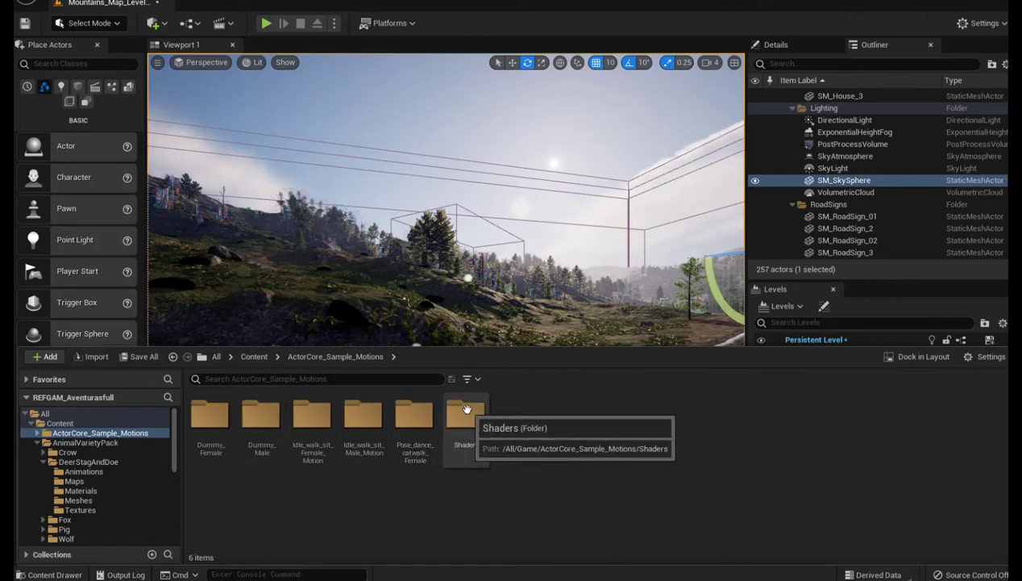
left_click(255, 357)
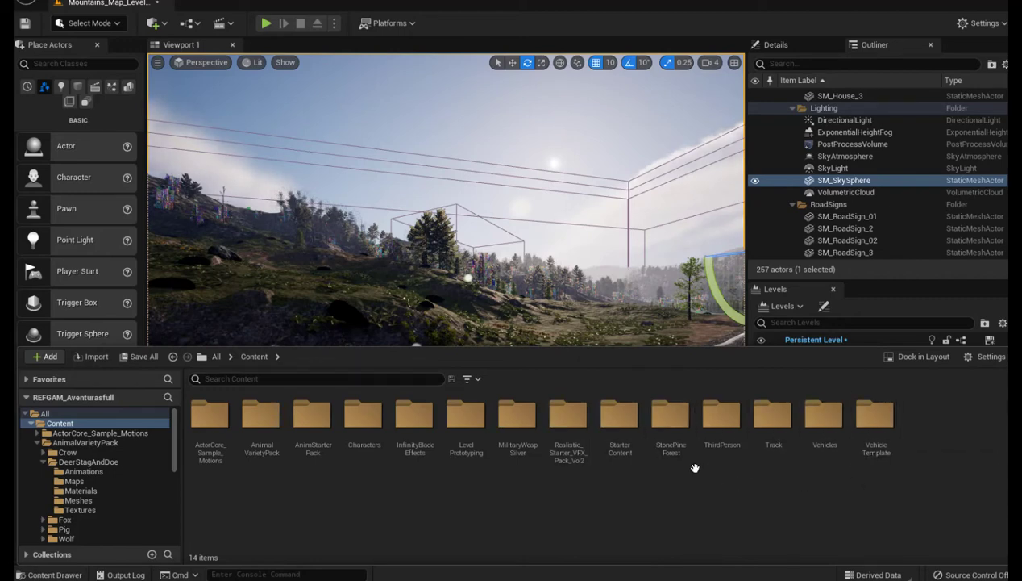
Look through the StonePineForest Maps folder and its subfolders.
double_click(668, 427)
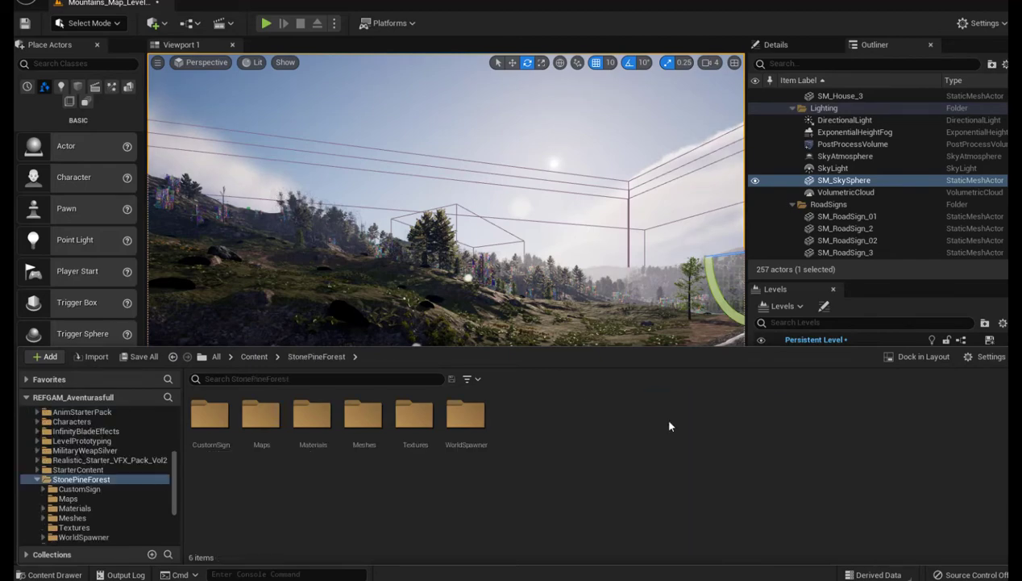
double_click(259, 421)
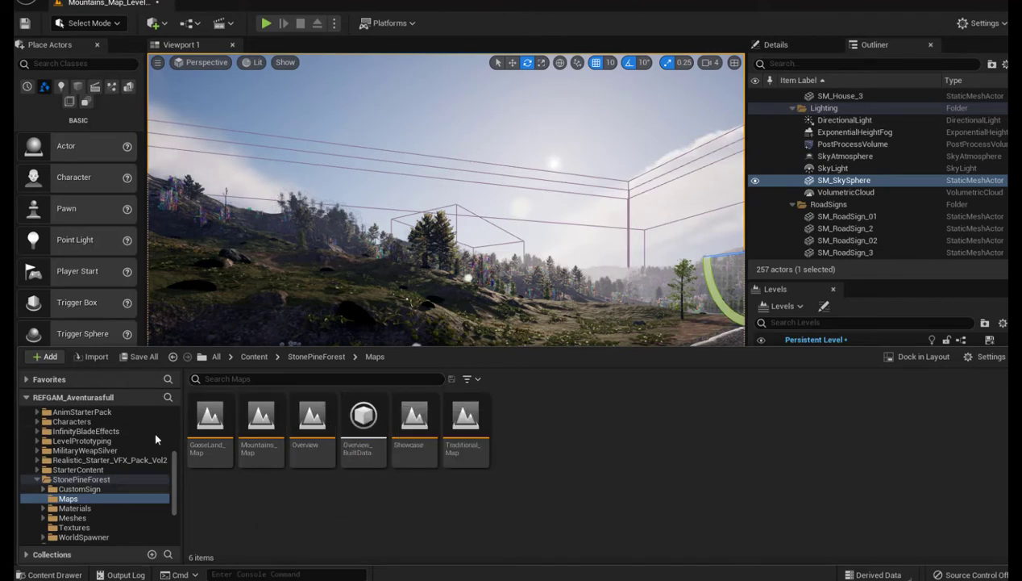
left_click(37, 482)
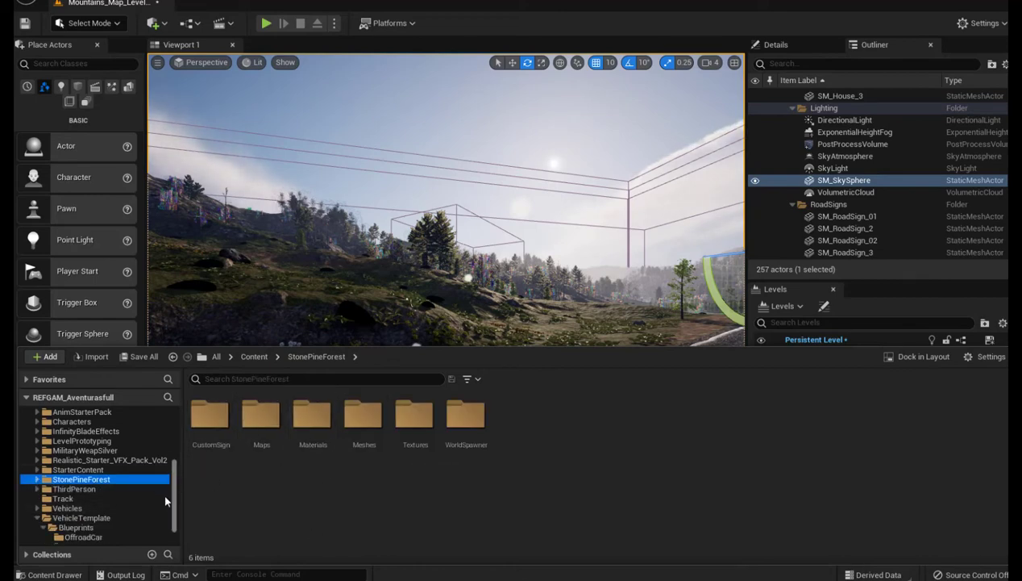
Go to VehicleTemplate > Maps and save the Mountains_Map_LevelDesign level with Save All.
left_click(252, 359)
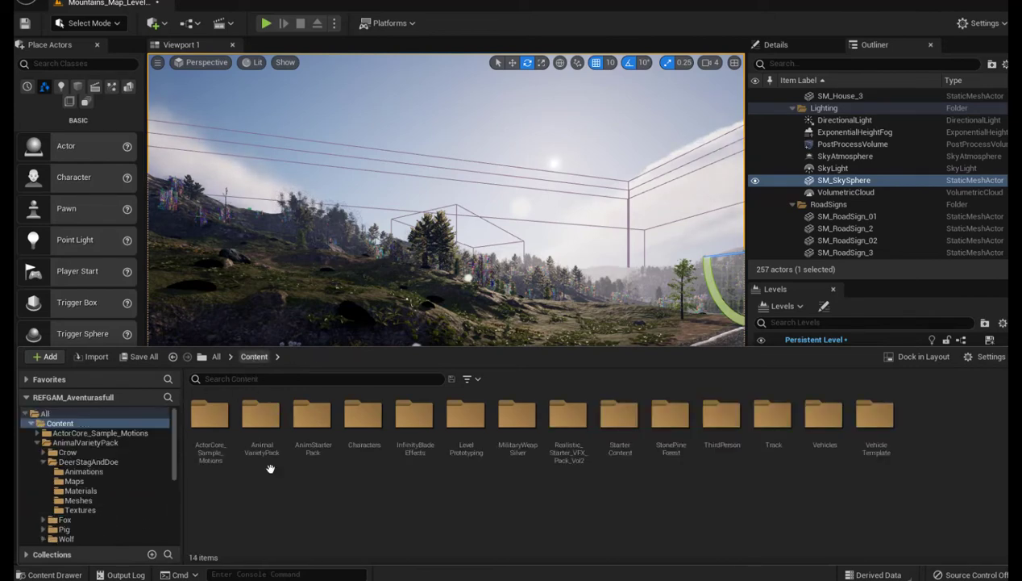
double_click(876, 415)
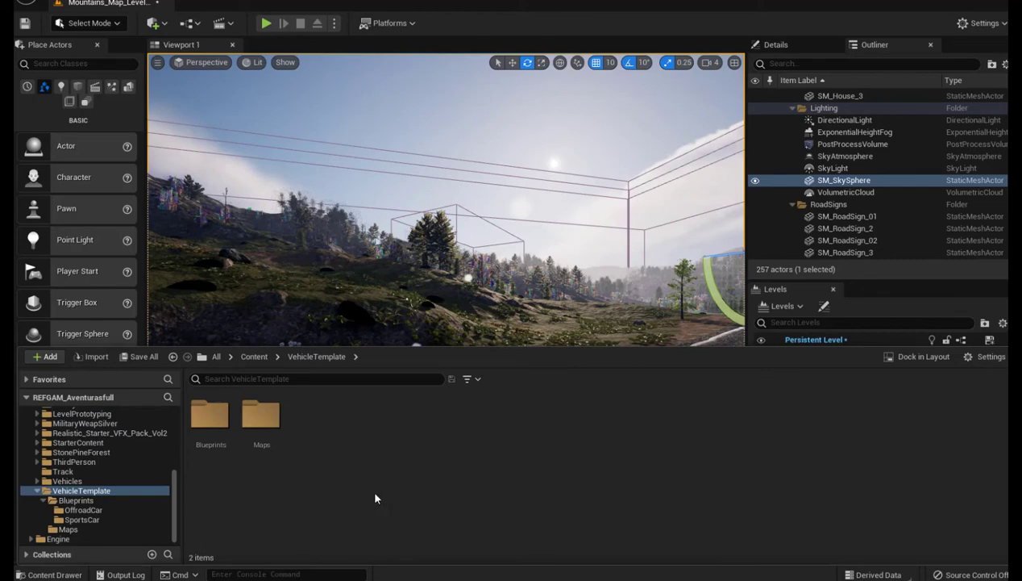
double_click(260, 415)
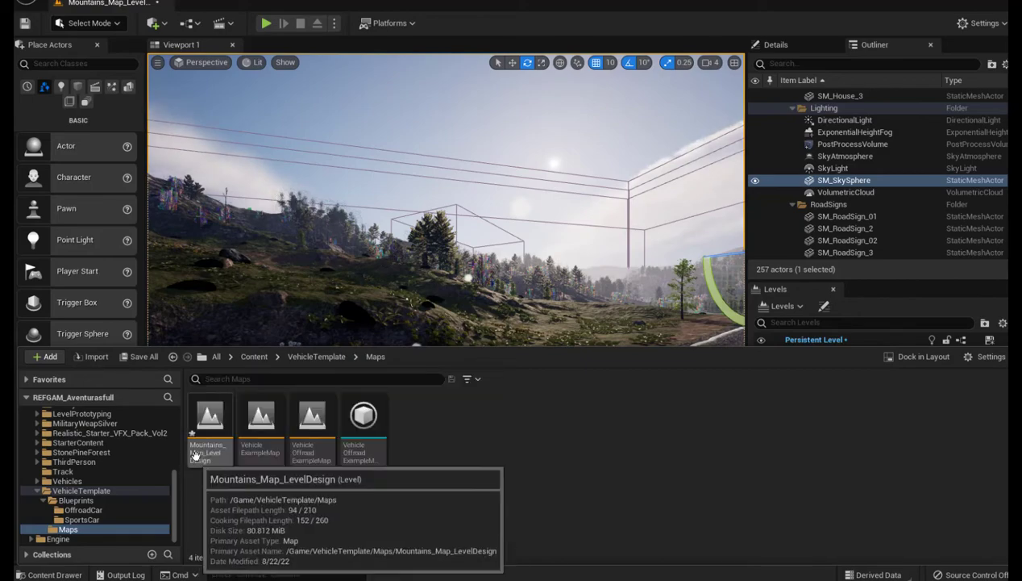
left_click(137, 358)
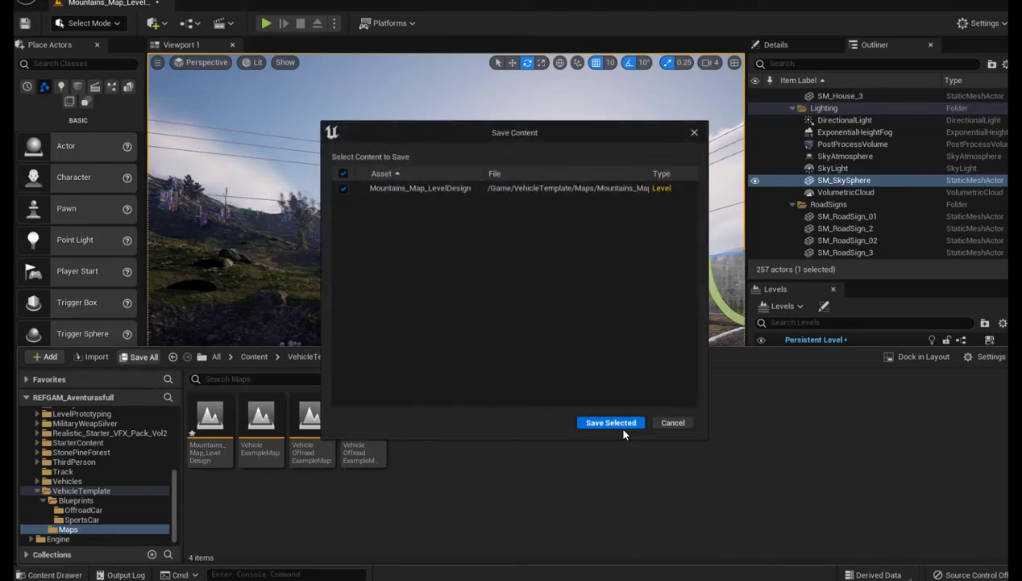
left_click(618, 424)
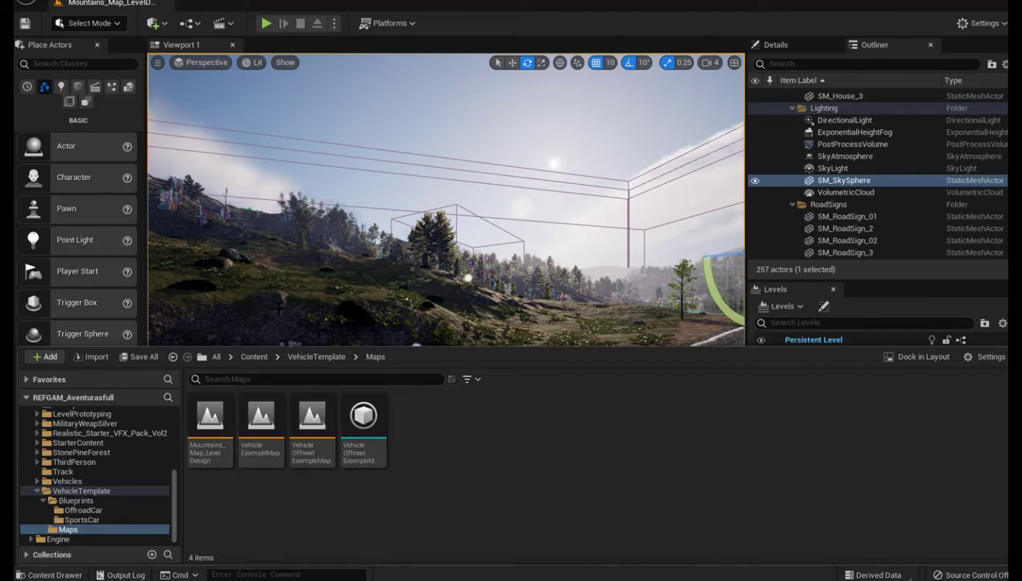
Select the Mountains_Map_LevelDesign map asset and open the Edit menu.
left_click(209, 454)
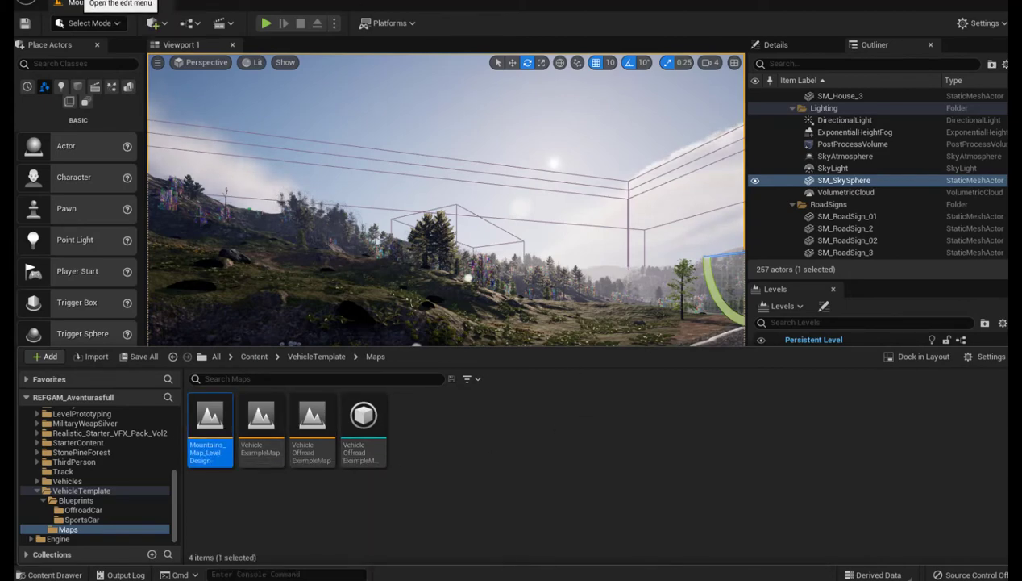
left_click(95, 2)
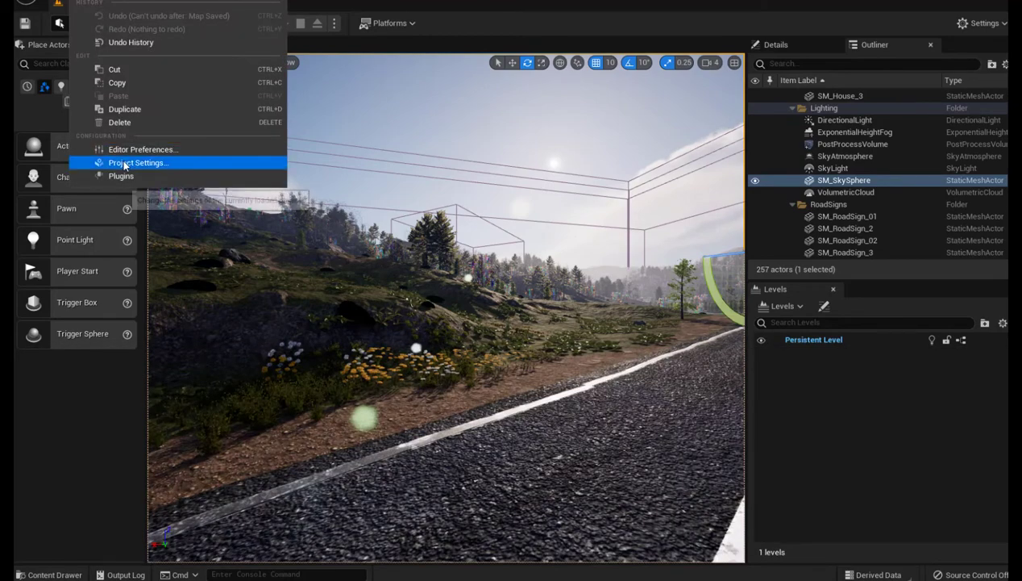
In Project Settings > Maps & Modes, make Mountains_Map_LevelDesign both the Editor Startup Map and Game Default Map.
left_click(122, 159)
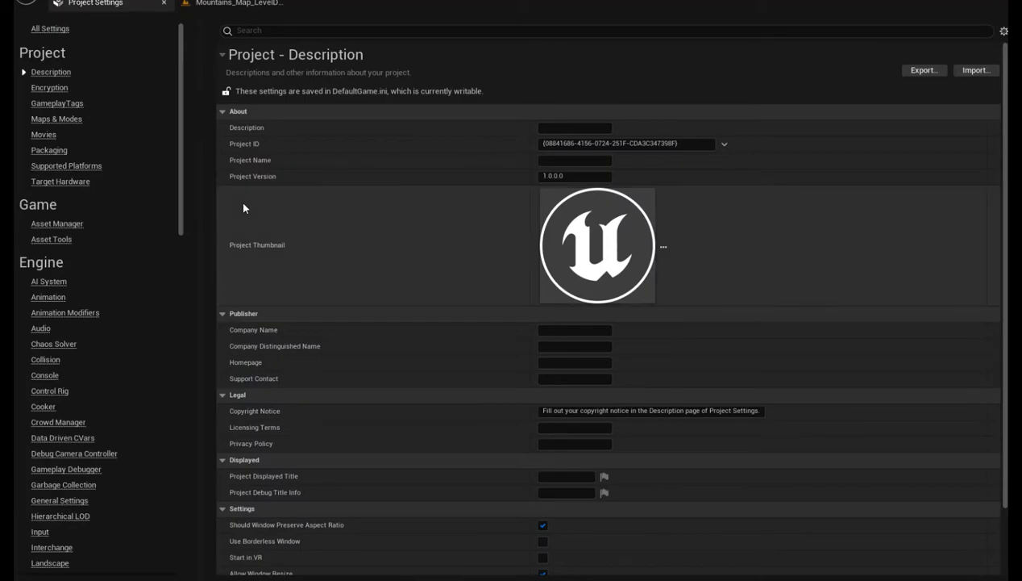
left_click(75, 120)
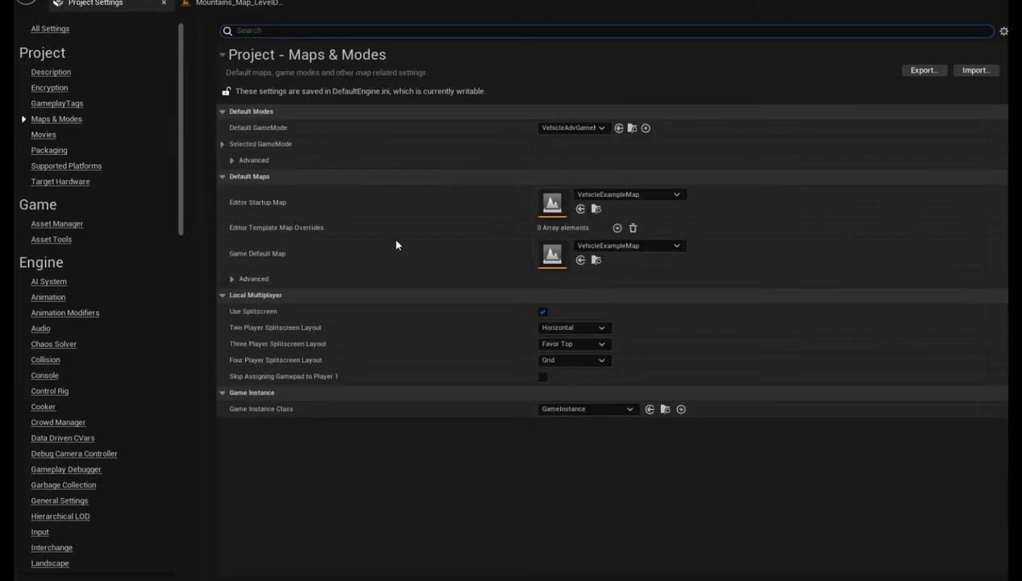
left_click(580, 209)
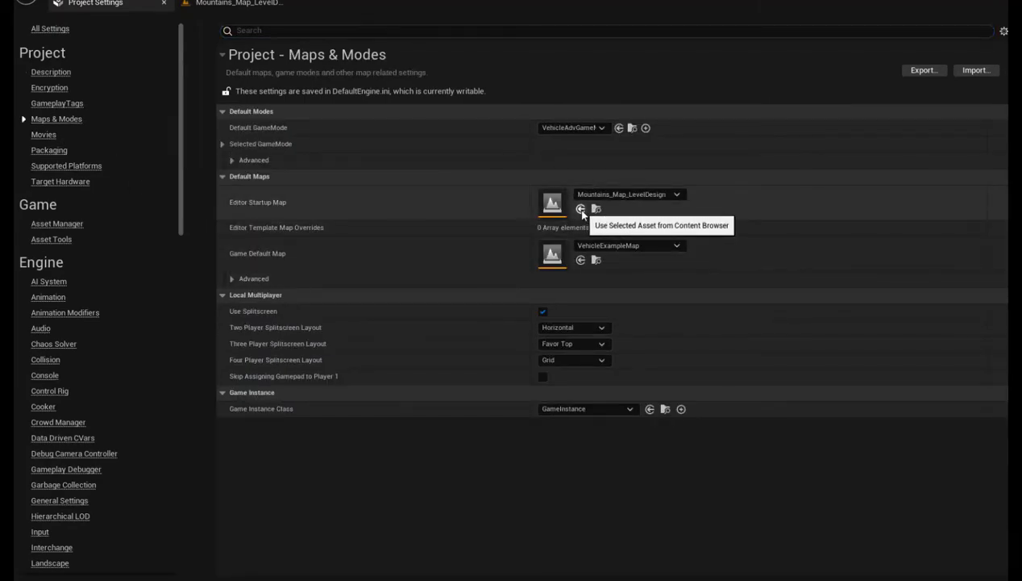
left_click(580, 260)
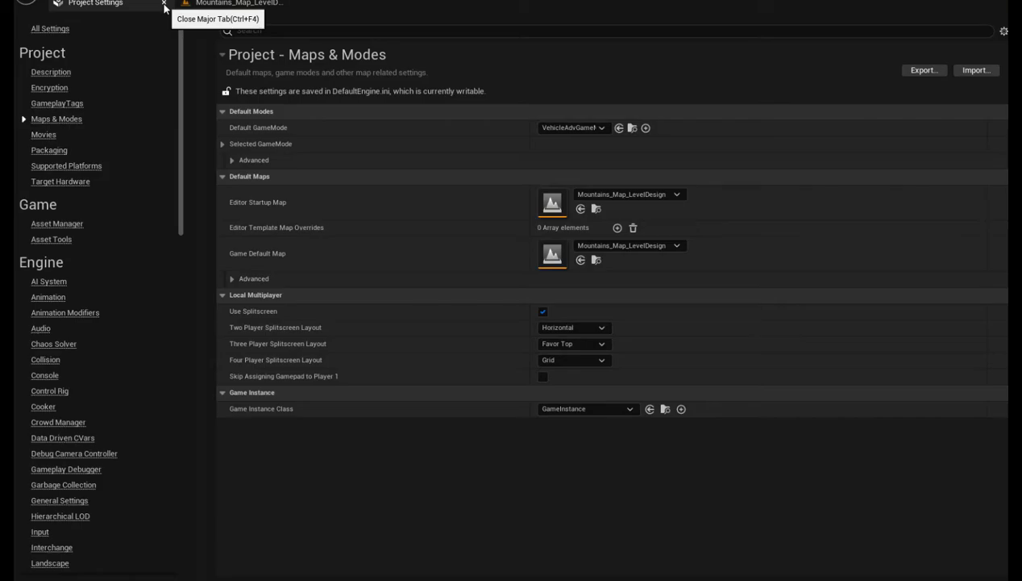
left_click(165, 6)
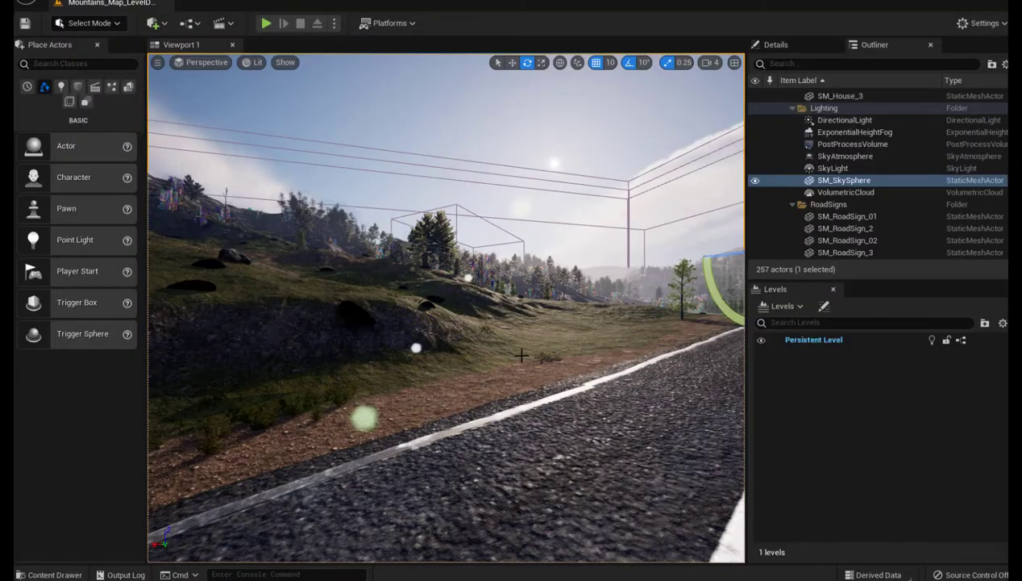
Raise the camera speed to 7 and fly along the road toward the mountain hillside.
mouse_move(559, 365)
right_mouse_down()
mouse_move(589, 387)
mouse_move(516, 354)
right_mouse_up()
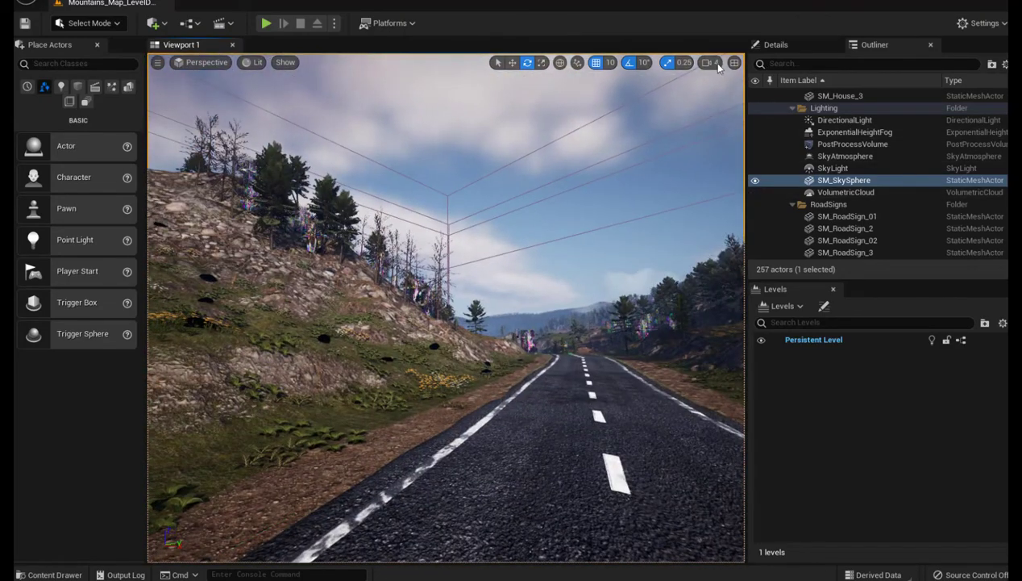
left_click(712, 64)
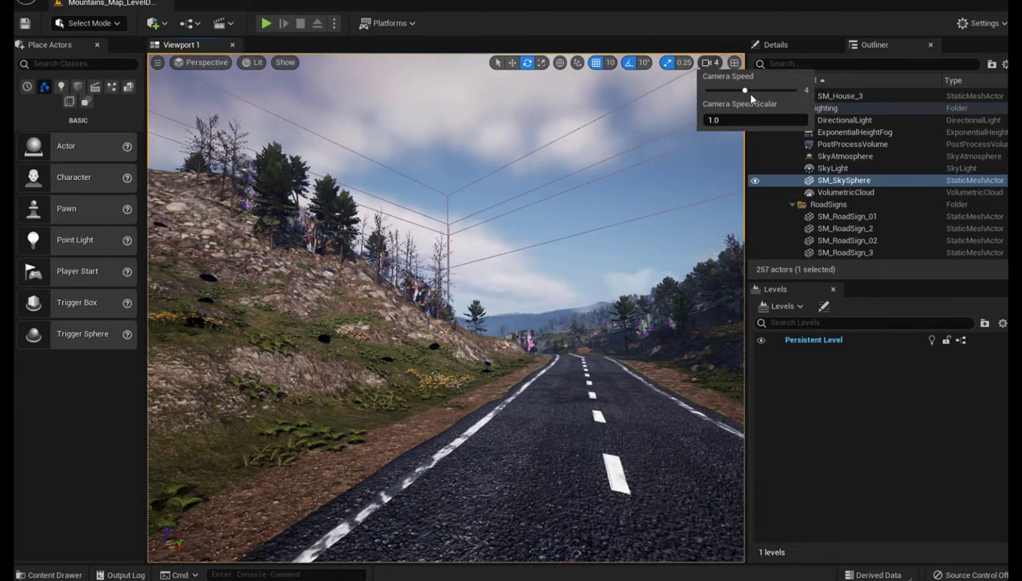
left_click(792, 93)
mouse_move(445, 256)
right_mouse_down()
mouse_move(387, 242)
mouse_move(387, 266)
mouse_move(451, 242)
mouse_move(404, 258)
mouse_move(403, 323)
right_mouse_up()
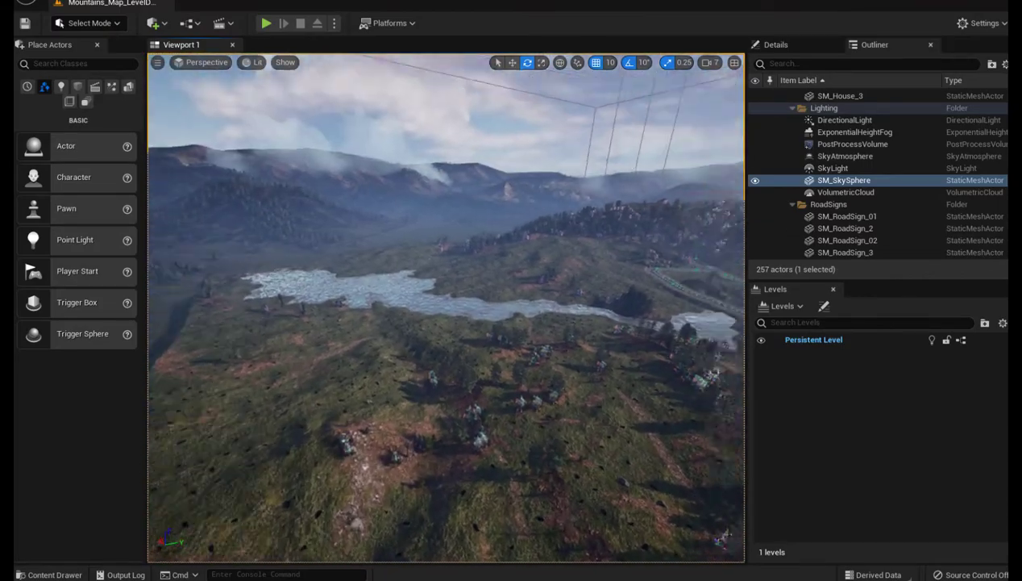
mouse_move(403, 322)
right_mouse_down()
mouse_move(403, 266)
mouse_move(323, 266)
mouse_move(370, 258)
right_mouse_up()
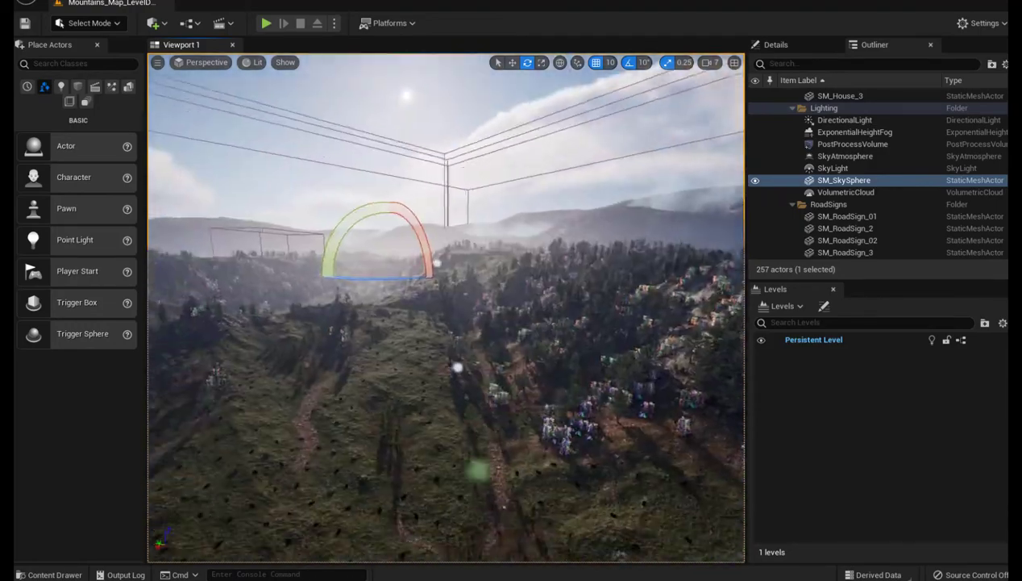
mouse_move(371, 258)
right_mouse_down()
mouse_move(371, 306)
mouse_move(371, 274)
mouse_move(322, 274)
mouse_move(323, 339)
mouse_move(322, 290)
mouse_move(403, 275)
mouse_move(355, 290)
mouse_move(404, 290)
mouse_move(355, 241)
right_mouse_up()
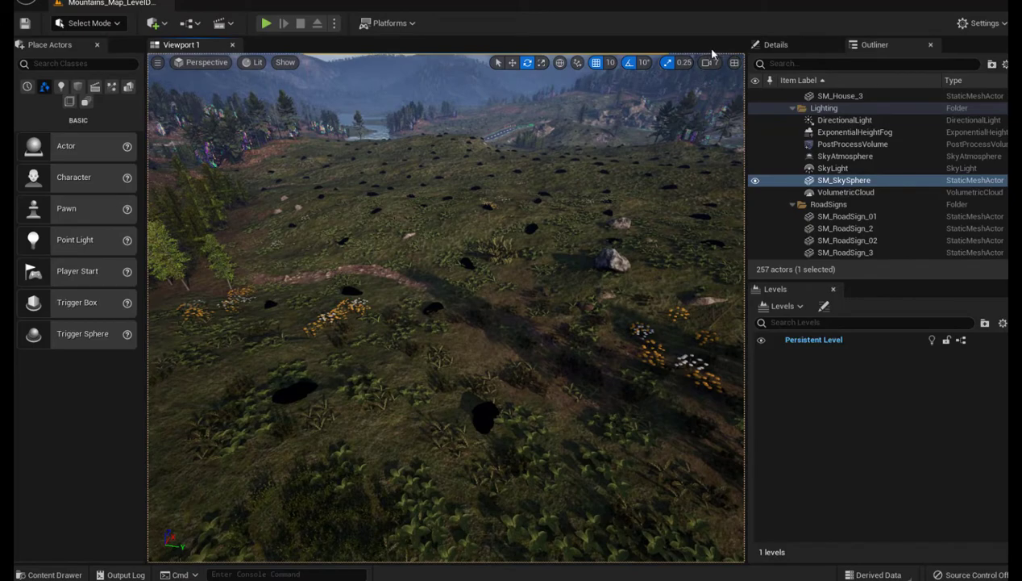
Lower the camera speed to 3 and place a Player Start on the flowered hillside's dirt path.
left_click(708, 62)
right_click_drag(723, 135, 723, 141)
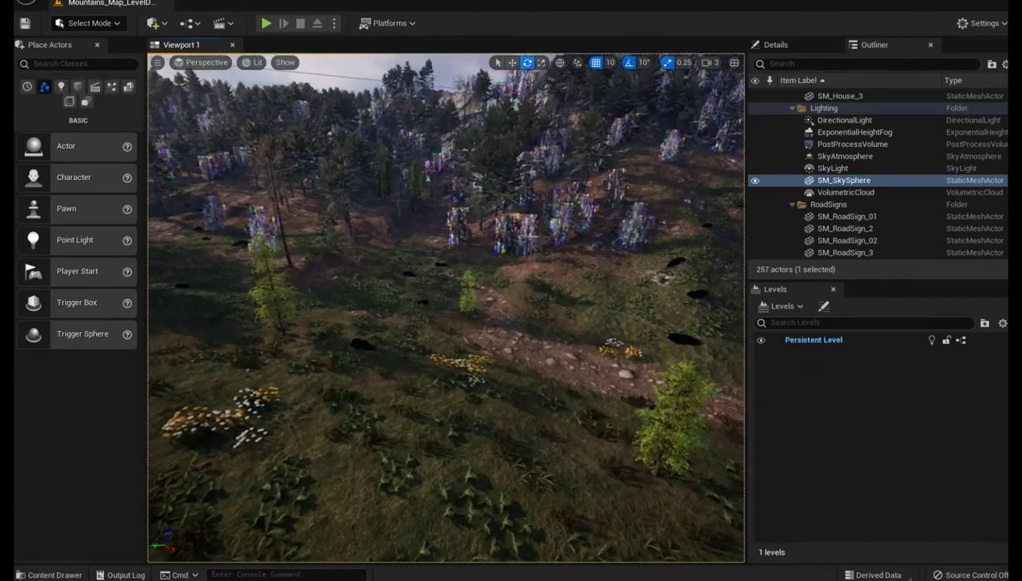
mouse_move(723, 141)
right_mouse_down()
mouse_move(723, 121)
mouse_move(662, 121)
mouse_move(661, 162)
mouse_move(662, 121)
right_mouse_up()
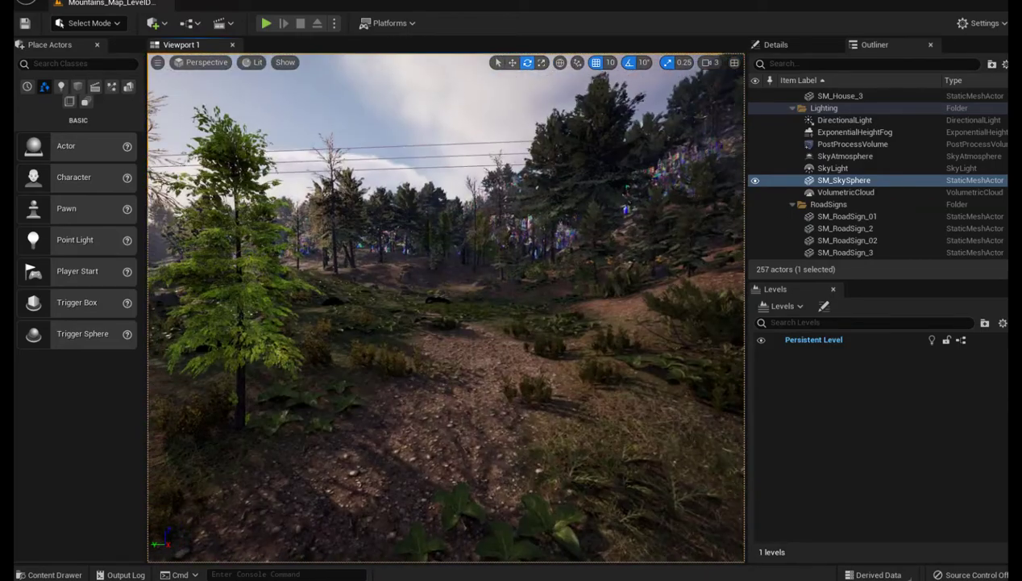
right_click_drag(661, 162, 702, 162)
mouse_move(446, 307)
right_mouse_down()
mouse_move(403, 306)
mouse_move(484, 290)
right_mouse_up()
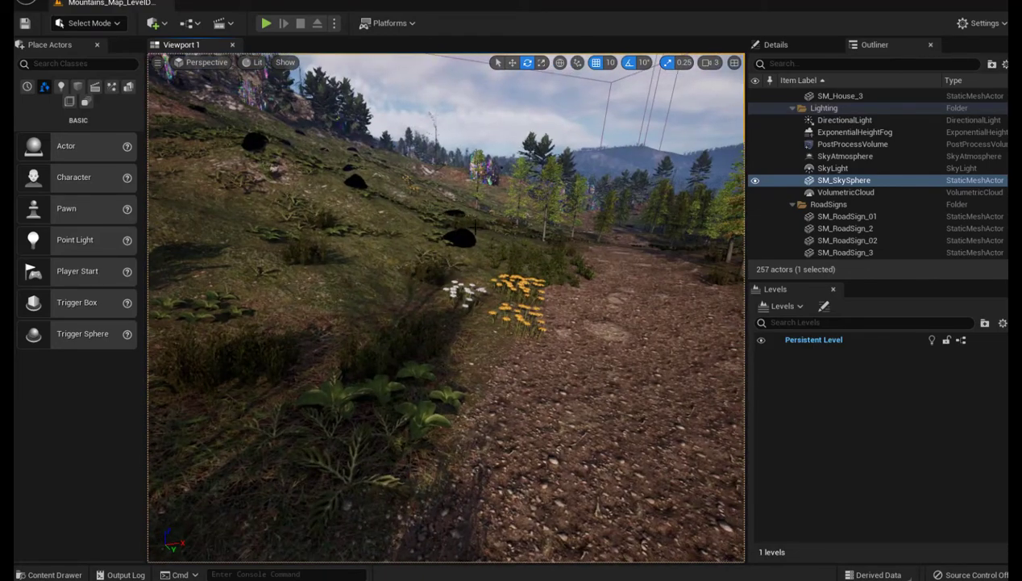
mouse_move(63, 271)
left_mouse_down()
mouse_move(559, 429)
mouse_move(544, 425)
left_mouse_up()
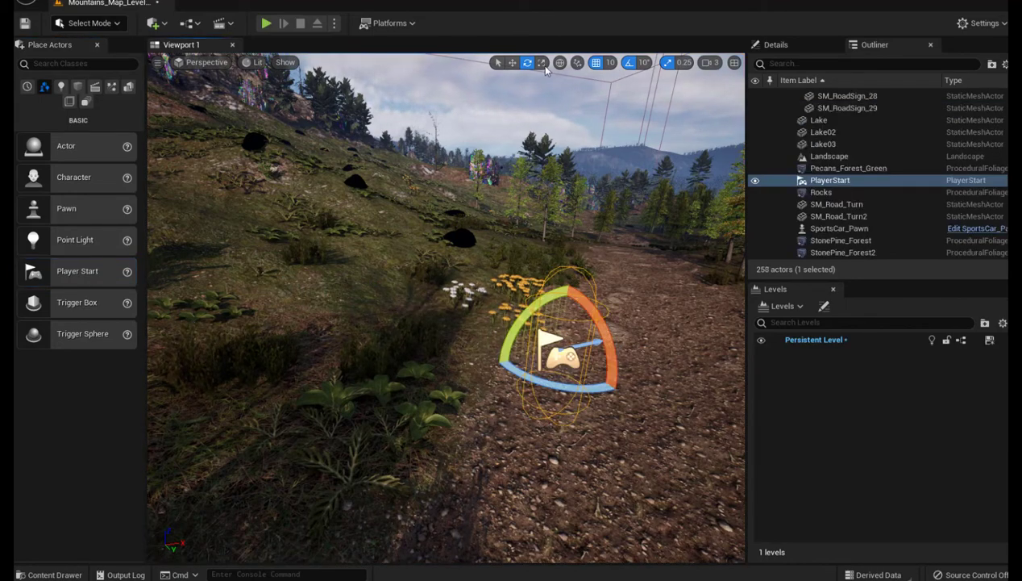
left_click(513, 64)
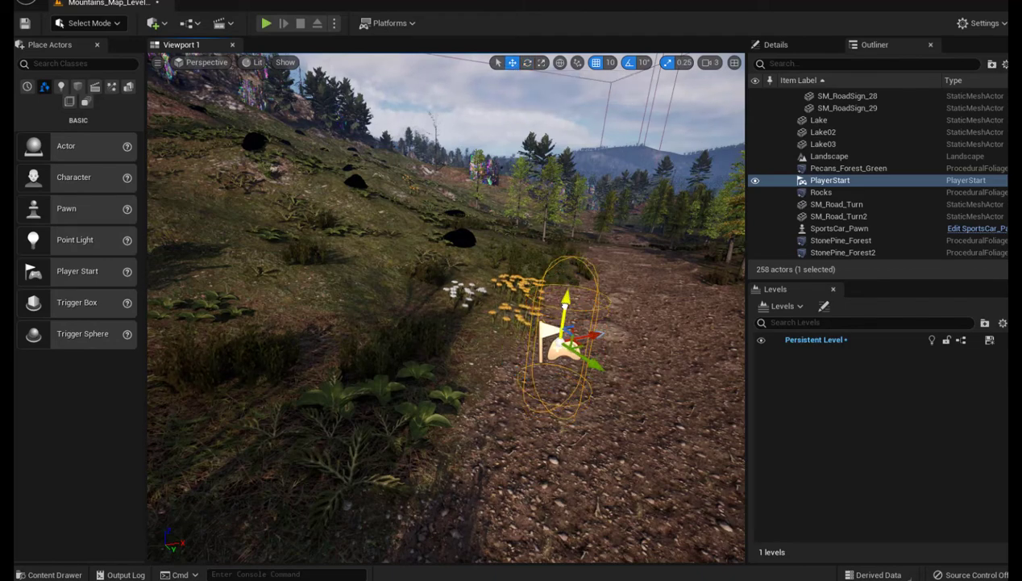
left_click_drag(565, 314, 565, 295)
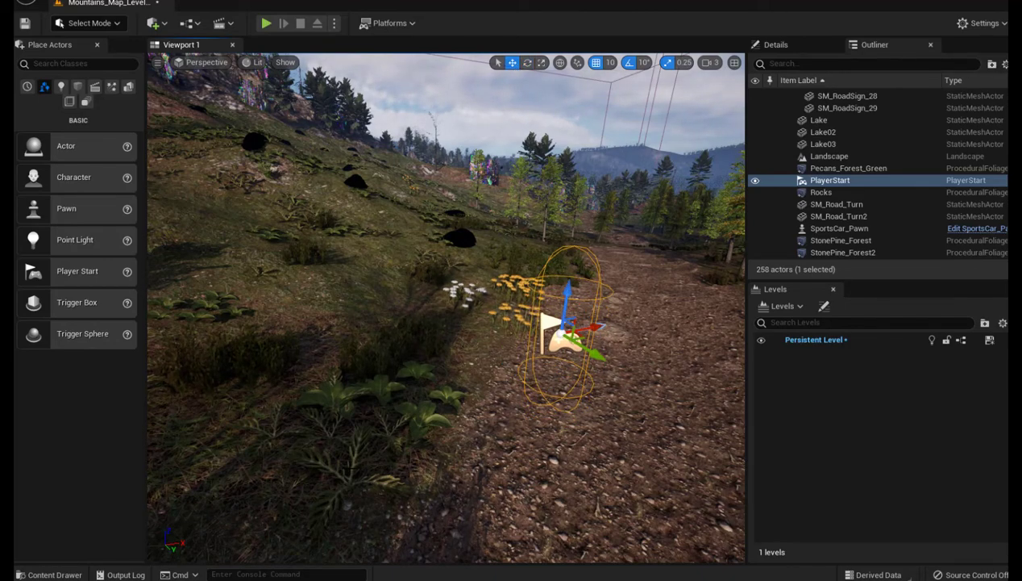
key("ctrl+space")
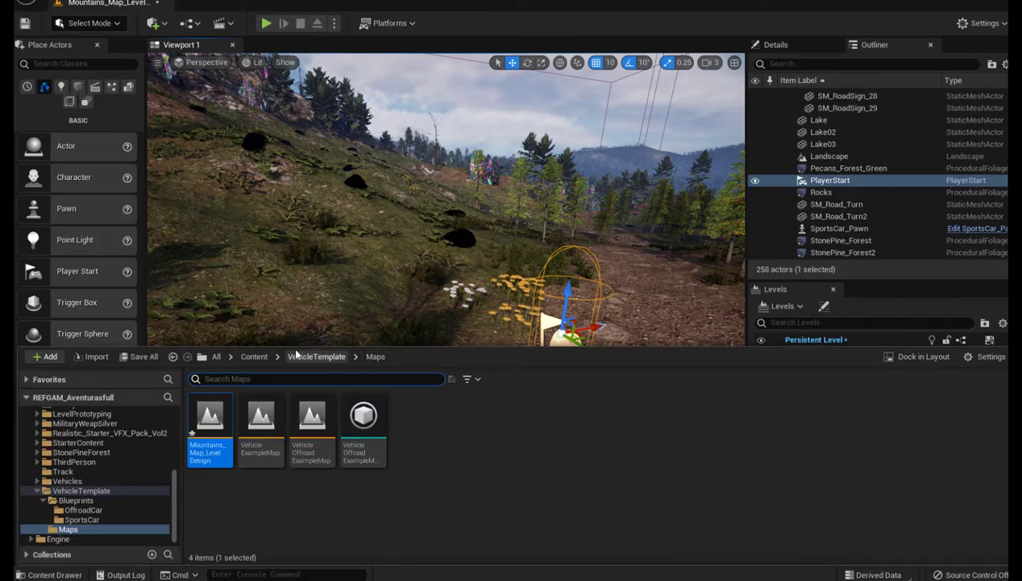
Drag BP_ThirdPersonCharacter from ThirdPerson > Blueprints onto the dirt path beside the Player Start.
left_click(253, 357)
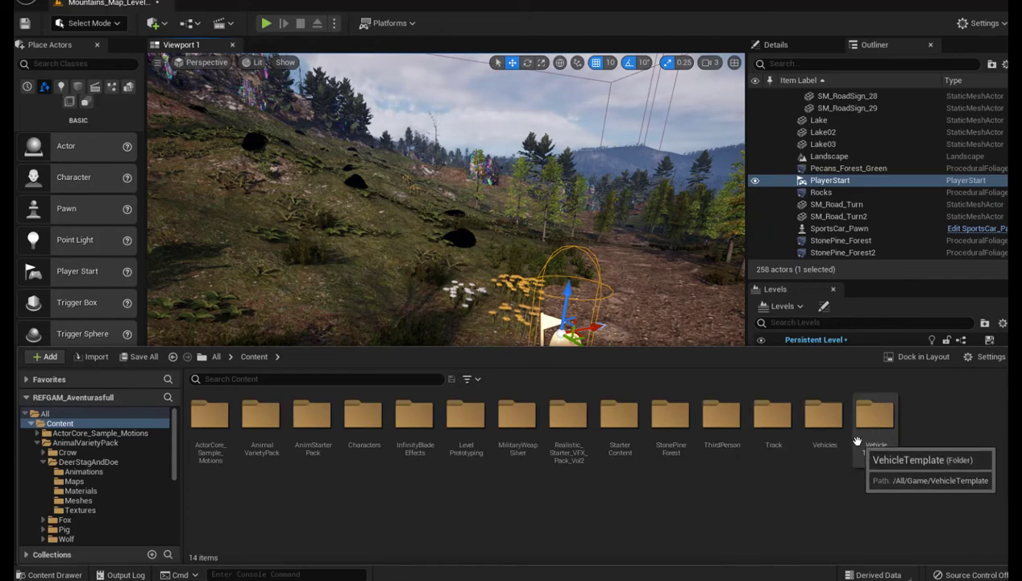
double_click(722, 427)
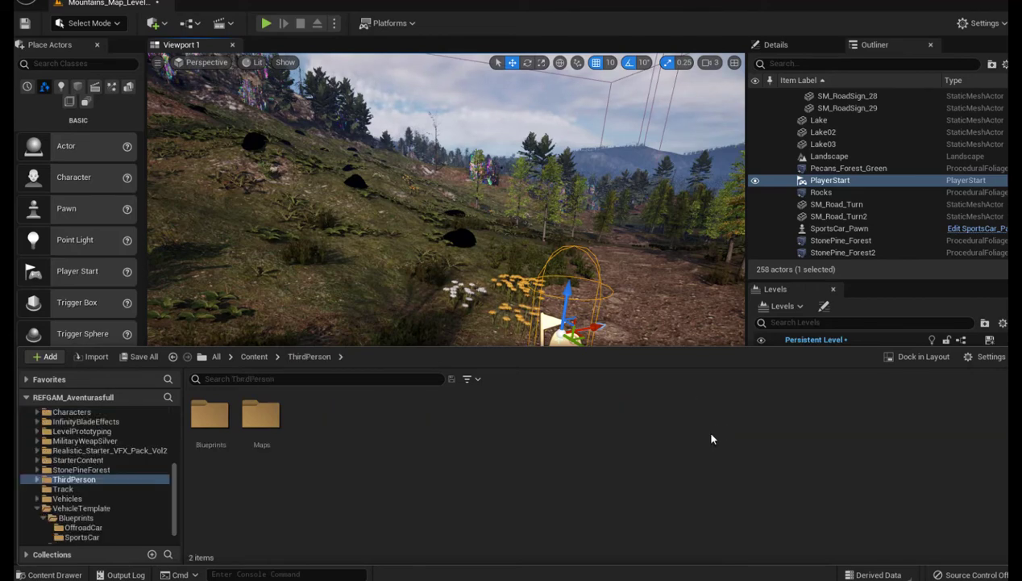
double_click(196, 428)
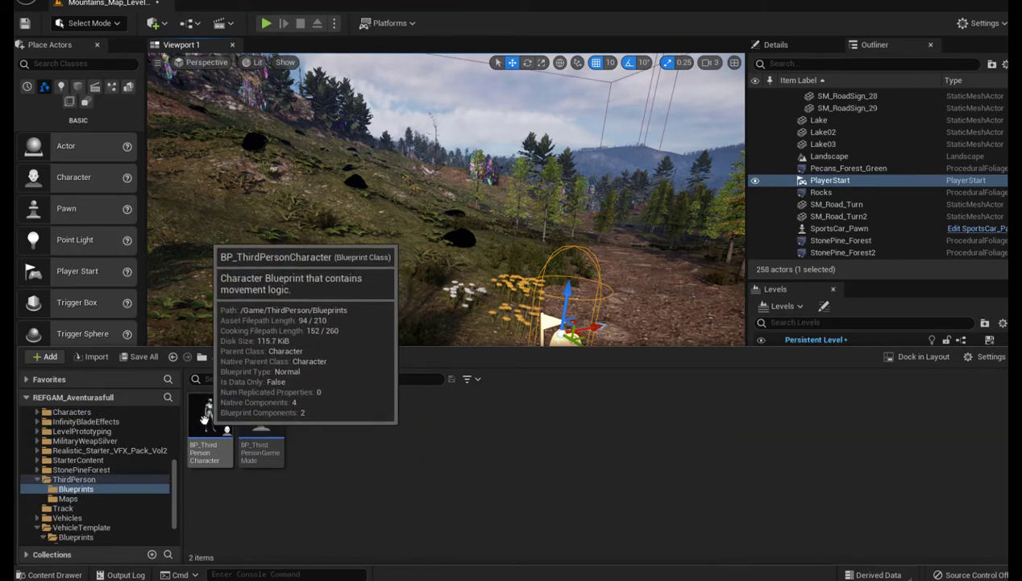
left_click_drag(206, 419, 520, 432)
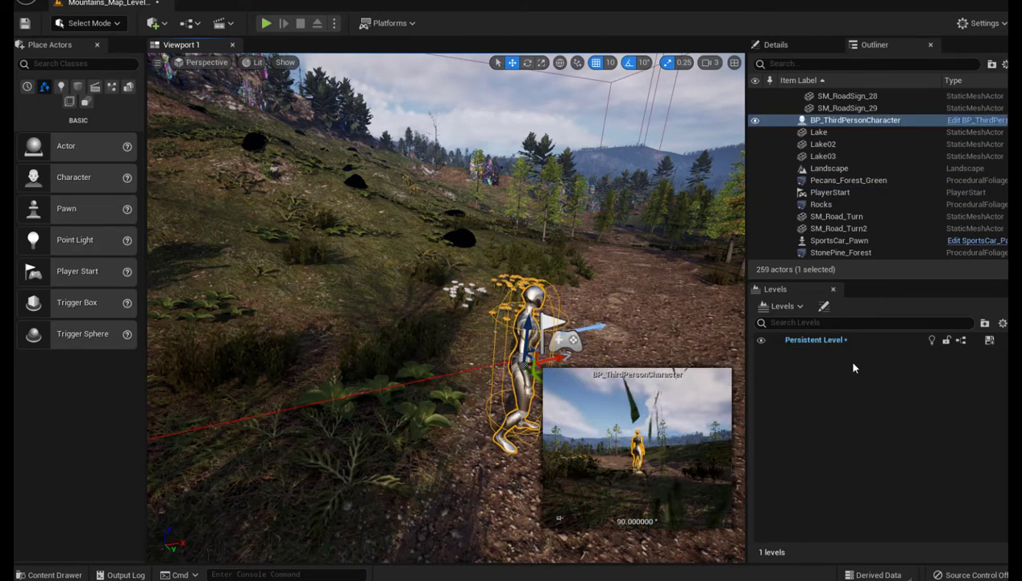
Enlarge the character's Details panel and set Pawn > Auto Possess Player to Player 0.
left_click(794, 46)
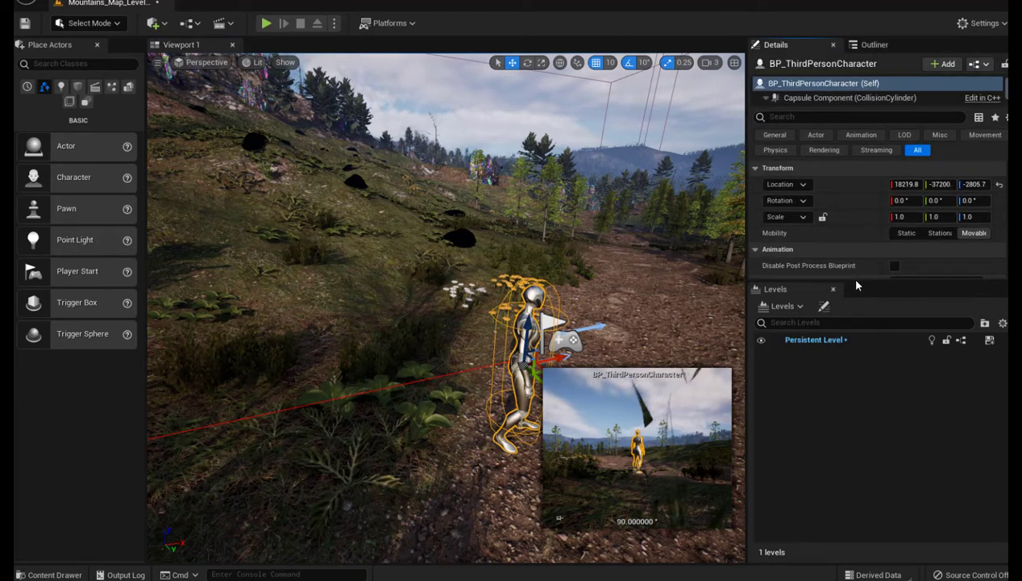
left_click_drag(858, 280, 878, 487)
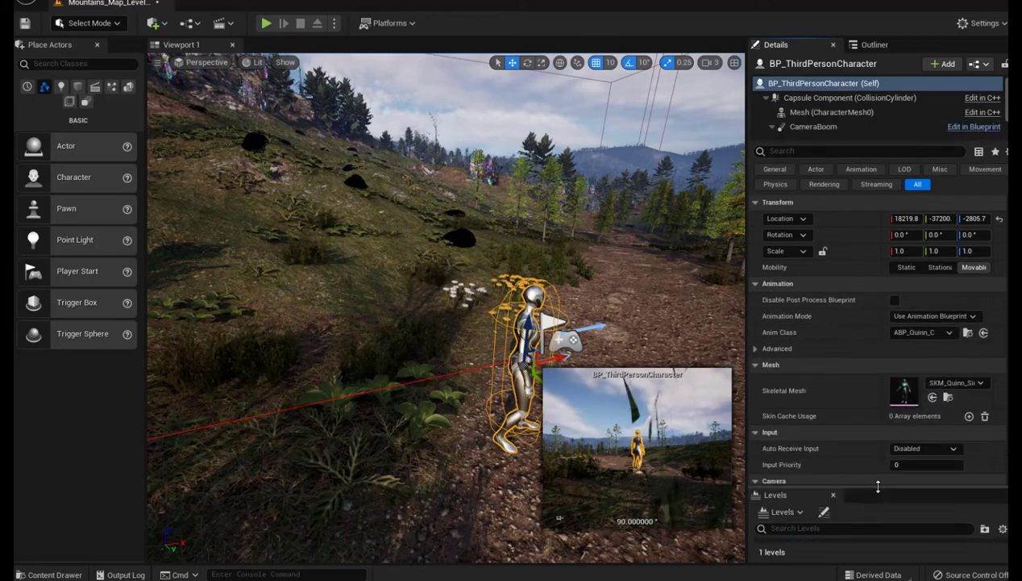
scroll(875, 299, "down", 3)
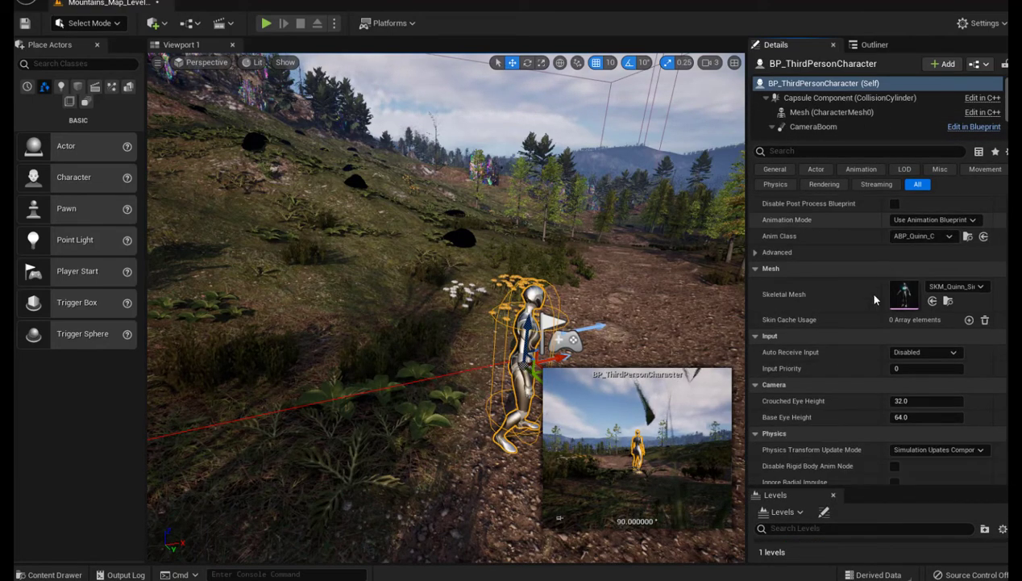
scroll(875, 299, "down", 3)
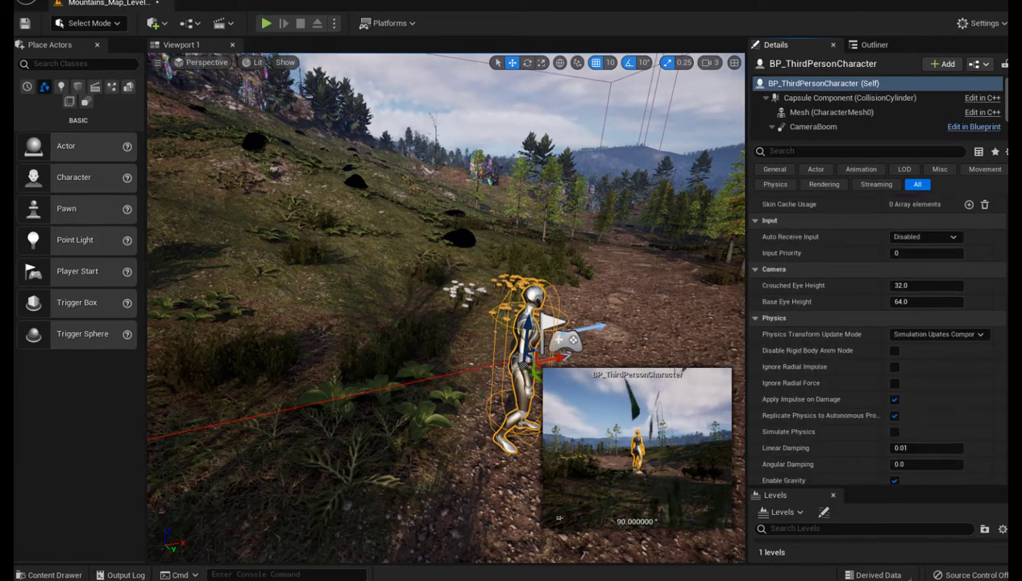
scroll(875, 299, "down", 3)
scroll(920, 401, "down", 5)
scroll(919, 400, "down", 5)
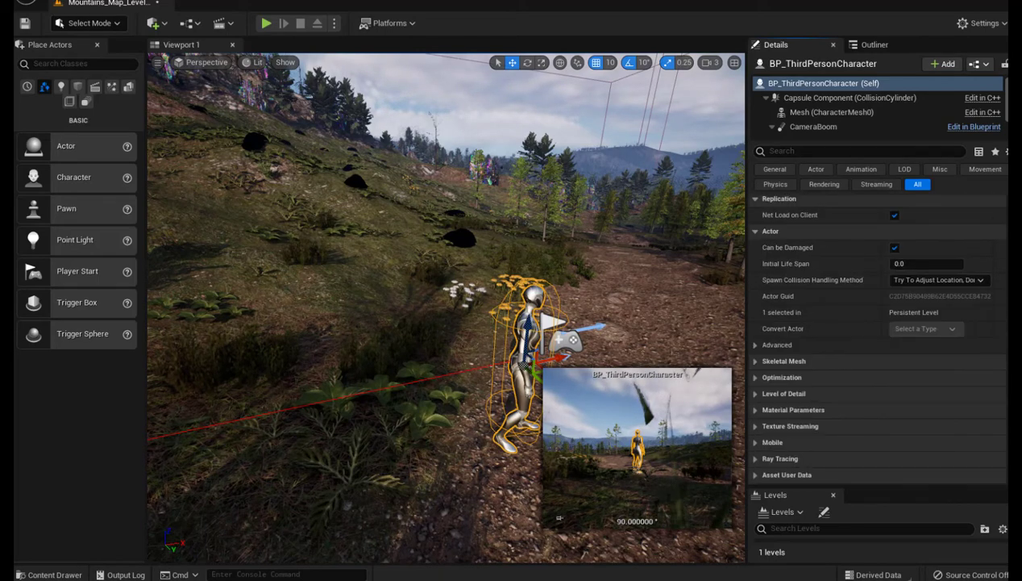
scroll(919, 401, "up", 5)
scroll(920, 400, "up", 3)
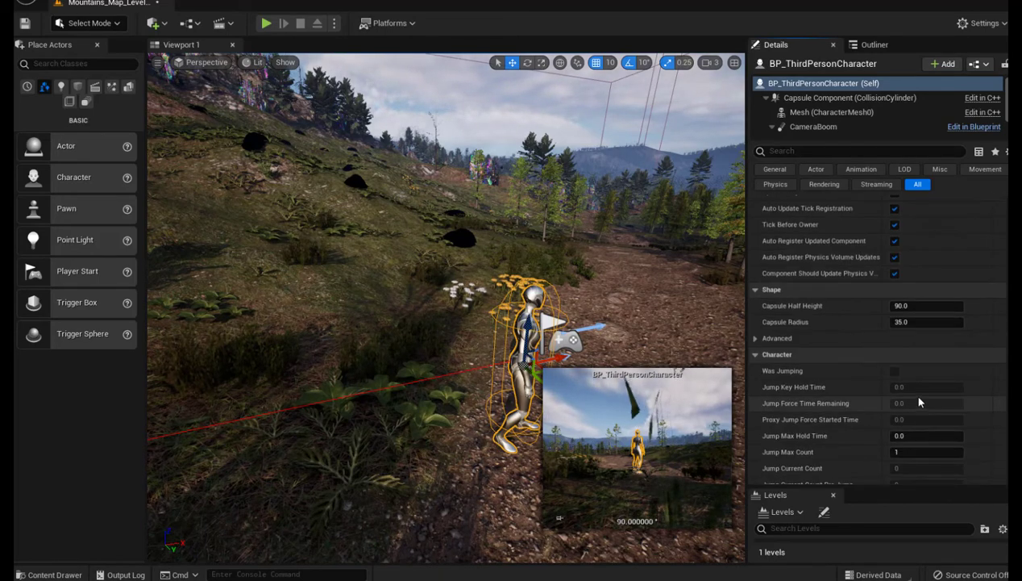
scroll(919, 401, "down", 4)
scroll(919, 400, "down", 3)
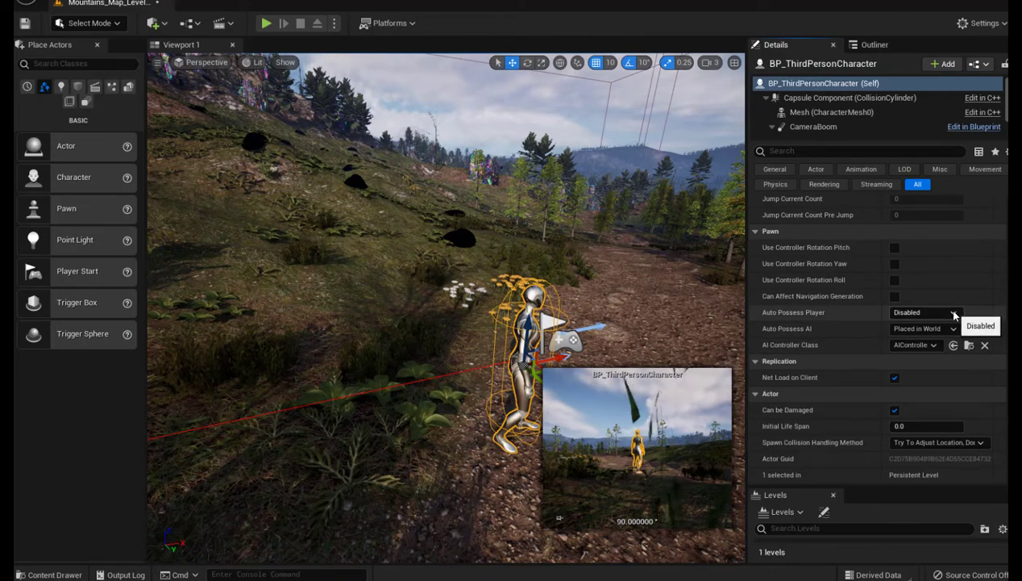
scroll(942, 344, "down", 1)
scroll(942, 344, "down", 2)
scroll(942, 343, "down", 1)
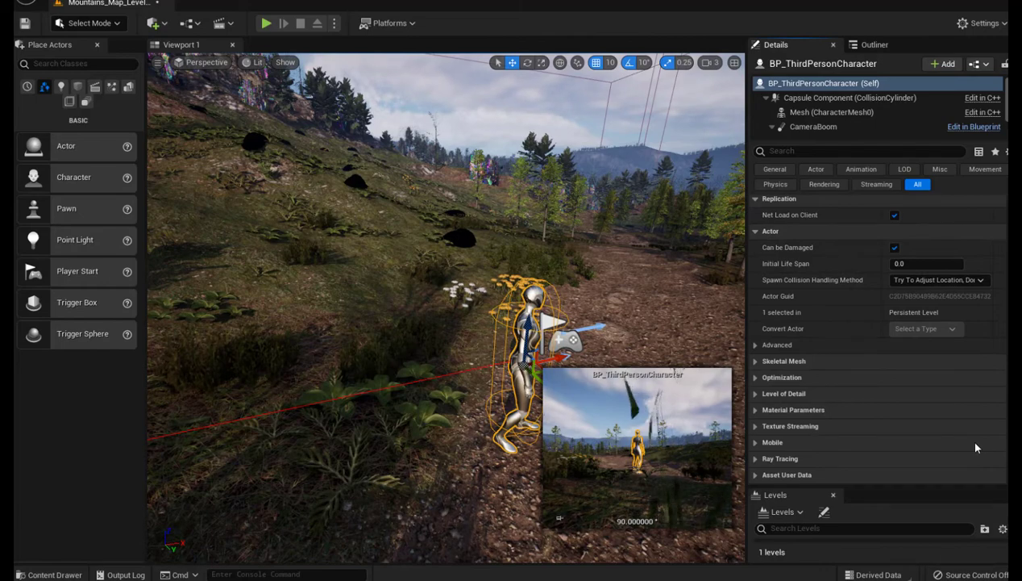
scroll(966, 435, "up", 2)
scroll(965, 423, "up", 2)
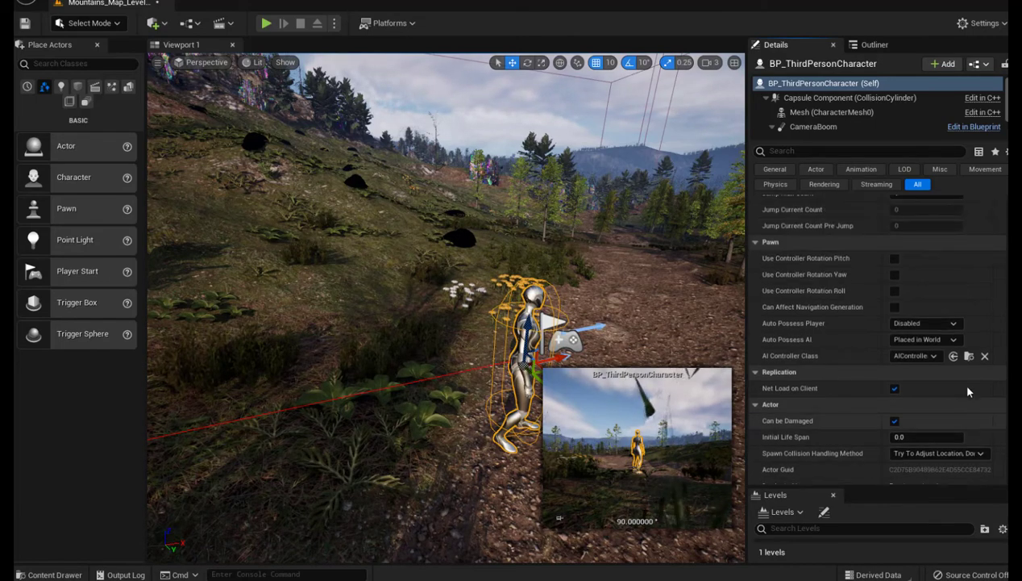
left_click(955, 326)
left_click(914, 345)
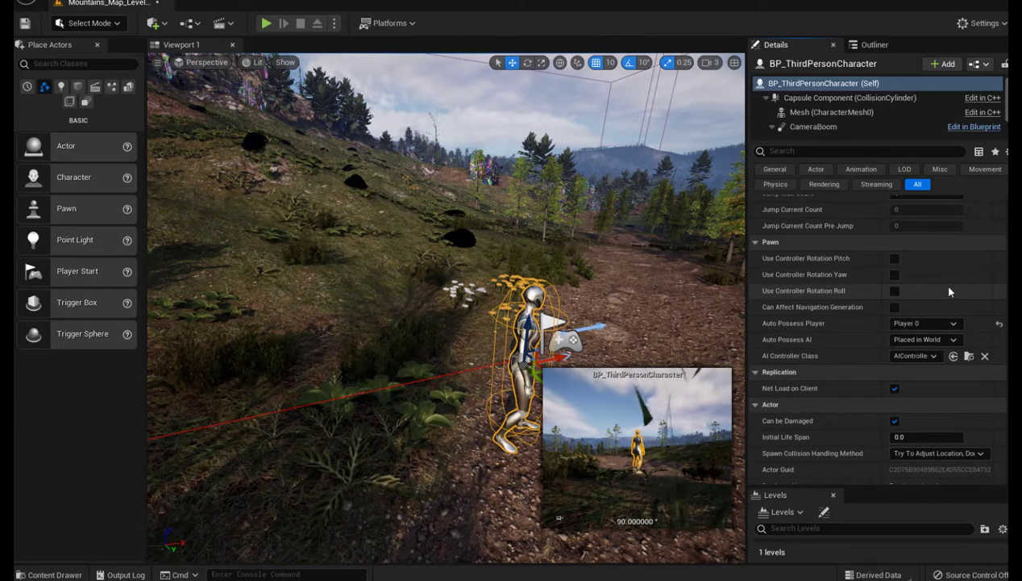
Set the character's Input > Auto Receive Input to Player 0.
scroll(949, 292, "up", 1)
scroll(949, 292, "up", 2)
scroll(949, 292, "up", 2)
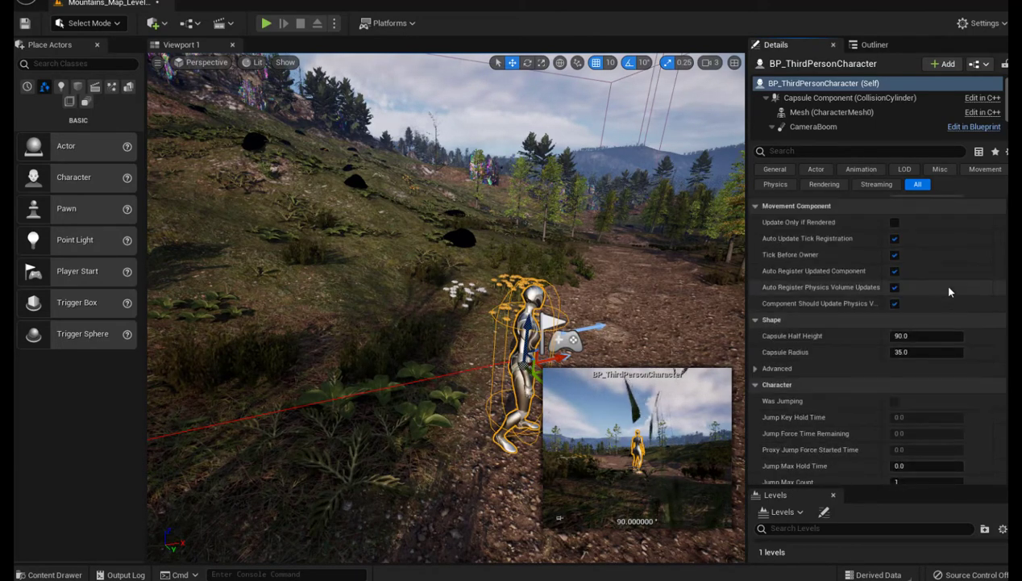
scroll(949, 291, "up", 1)
scroll(949, 290, "up", 1)
scroll(949, 288, "up", 2)
scroll(949, 286, "up", 2)
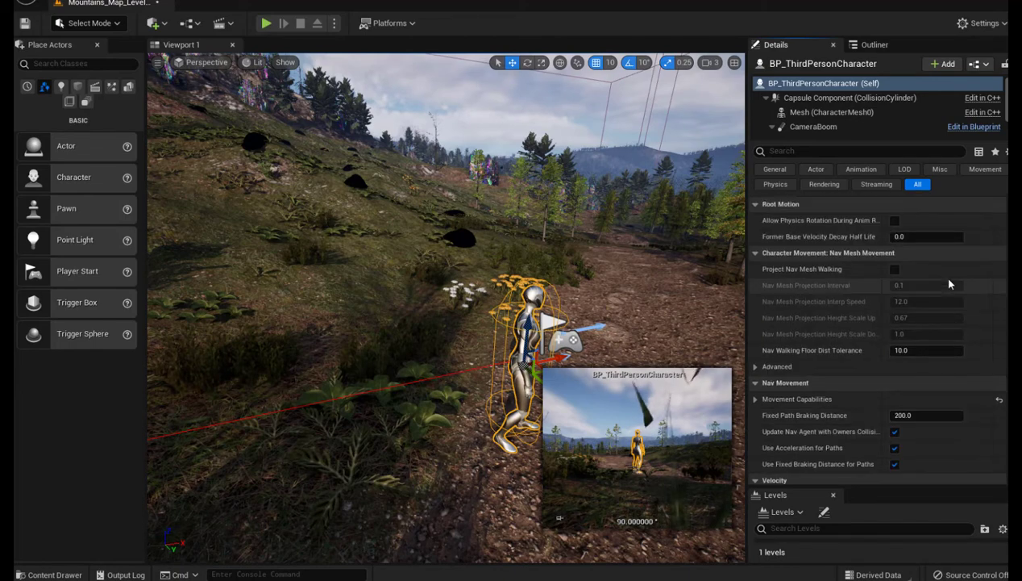
scroll(949, 284, "up", 2)
scroll(949, 283, "up", 2)
scroll(949, 282, "up", 2)
scroll(949, 280, "up", 1)
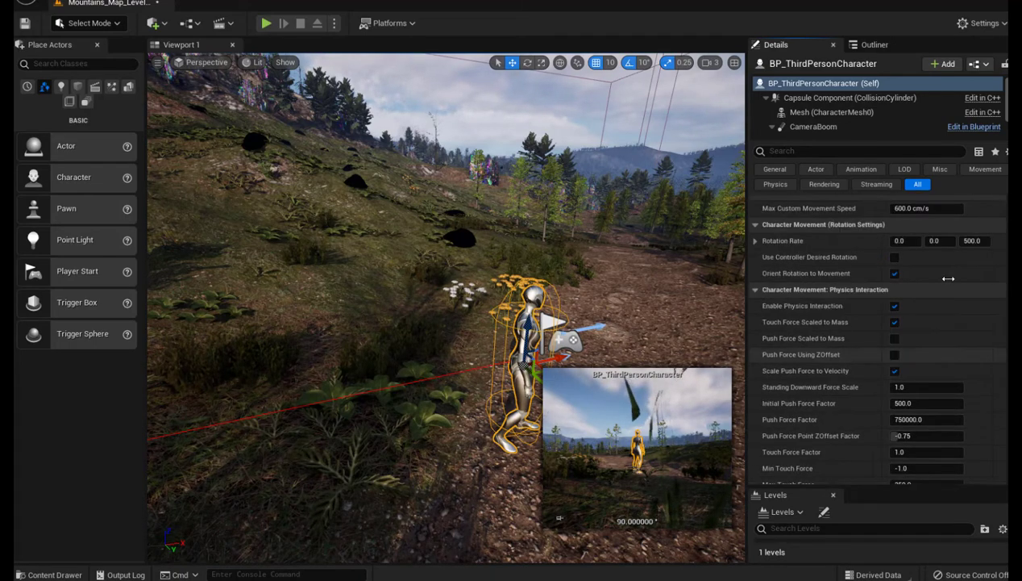
scroll(949, 280, "up", 1)
scroll(948, 278, "up", 2)
scroll(948, 278, "up", 2)
scroll(948, 278, "up", 2)
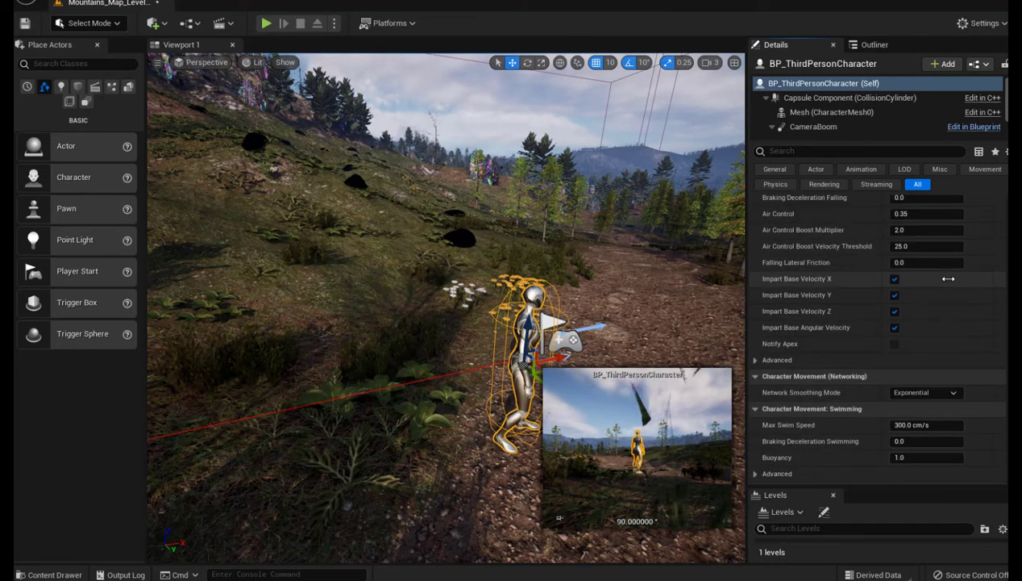
scroll(948, 279, "up", 2)
scroll(949, 278, "up", 2)
scroll(949, 279, "up", 2)
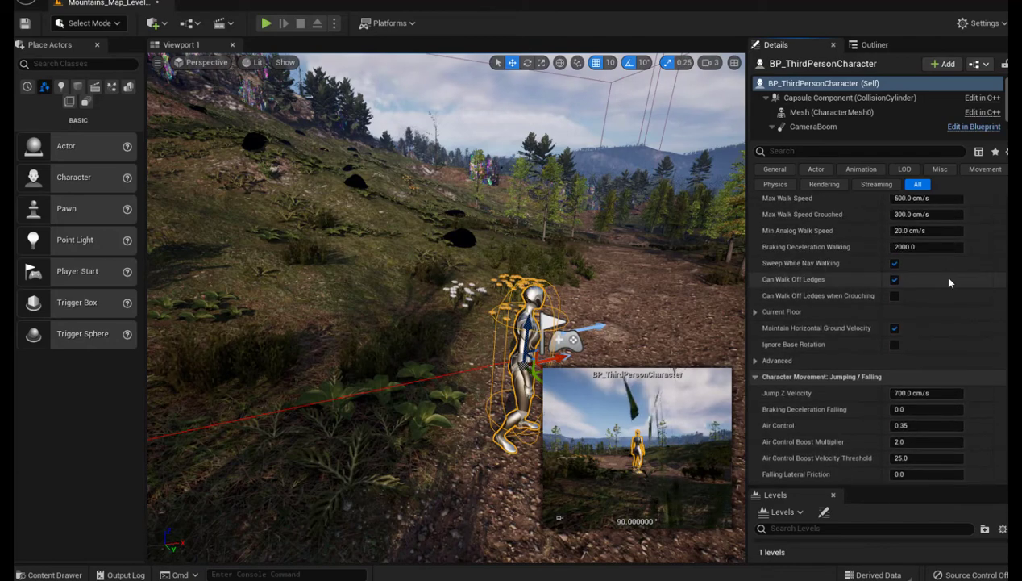
scroll(949, 277, "up", 2)
scroll(948, 277, "up", 2)
scroll(948, 277, "up", 2)
scroll(949, 278, "up", 2)
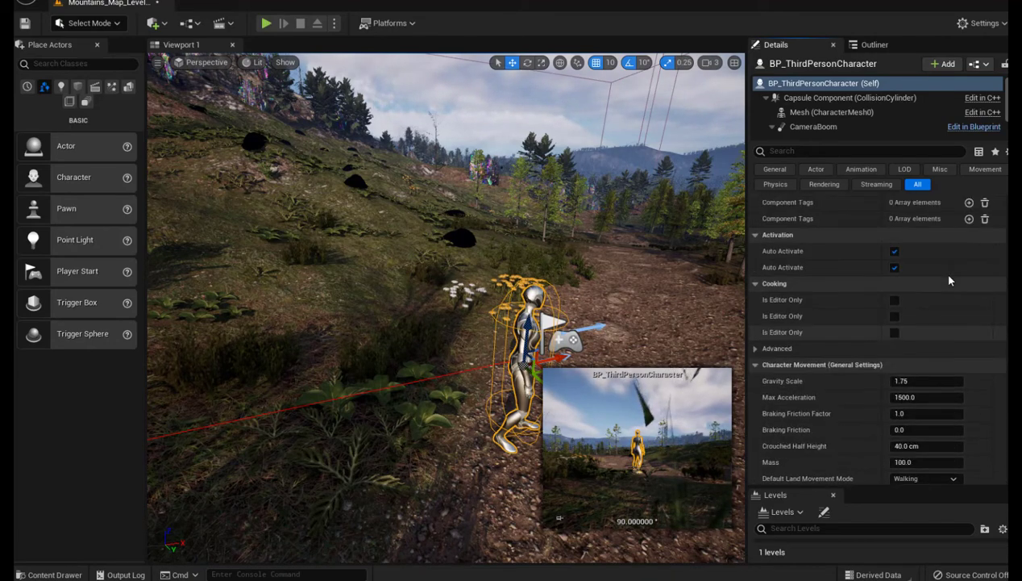
scroll(949, 278, "up", 2)
scroll(949, 278, "up", 2)
scroll(949, 278, "up", 2)
scroll(949, 276, "up", 2)
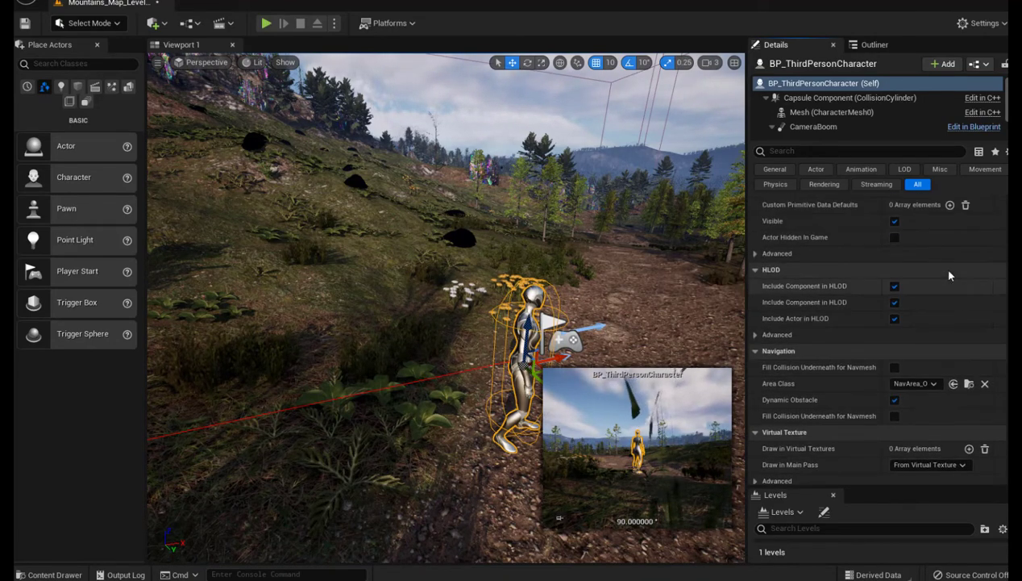
scroll(949, 275, "up", 2)
scroll(949, 275, "up", 2)
scroll(949, 275, "up", 2)
scroll(949, 275, "up", 2)
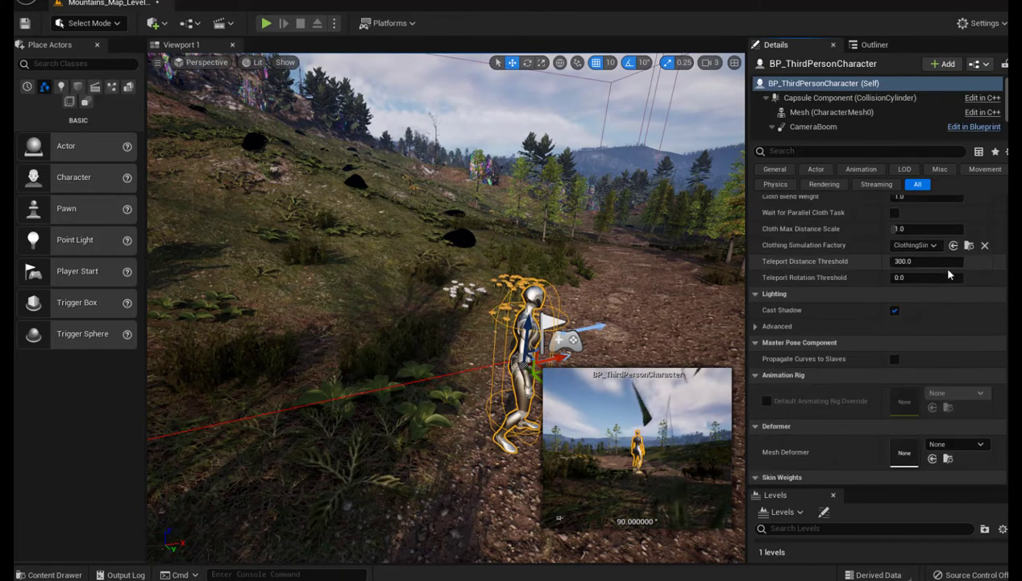
scroll(949, 275, "up", 2)
scroll(949, 275, "up", 2)
scroll(949, 274, "up", 2)
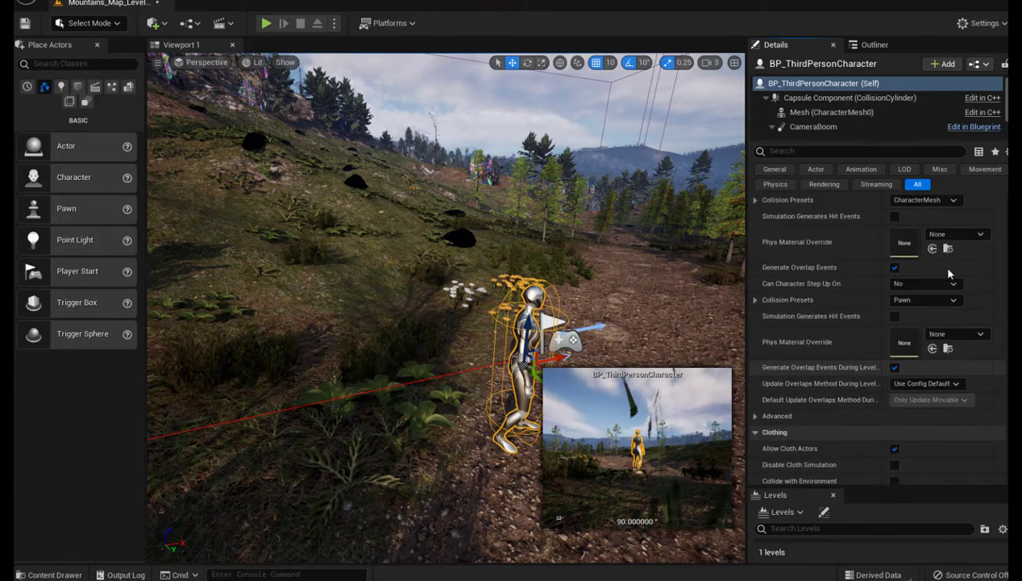
scroll(949, 272, "up", 2)
scroll(949, 272, "up", 2)
scroll(949, 273, "up", 2)
scroll(949, 273, "up", 2)
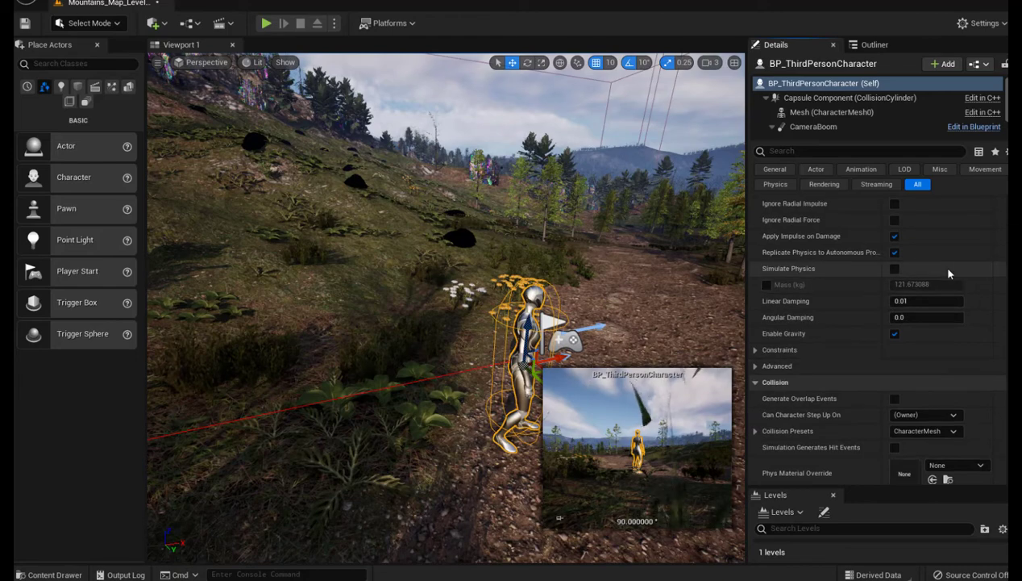
scroll(949, 274, "up", 2)
scroll(950, 275, "up", 1)
scroll(949, 275, "up", 1)
scroll(949, 274, "up", 1)
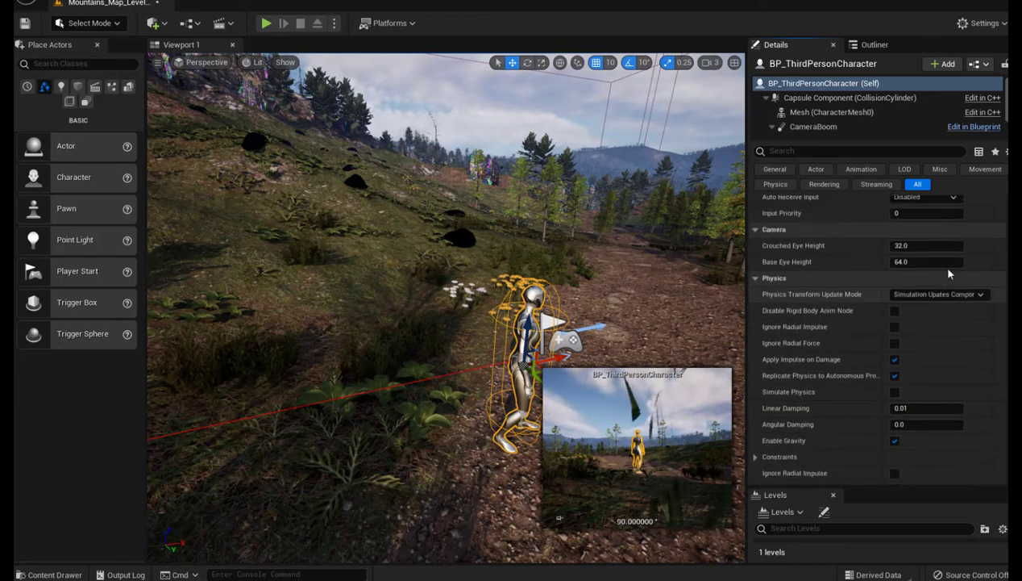
scroll(949, 275, "up", 1)
scroll(949, 274, "up", 3)
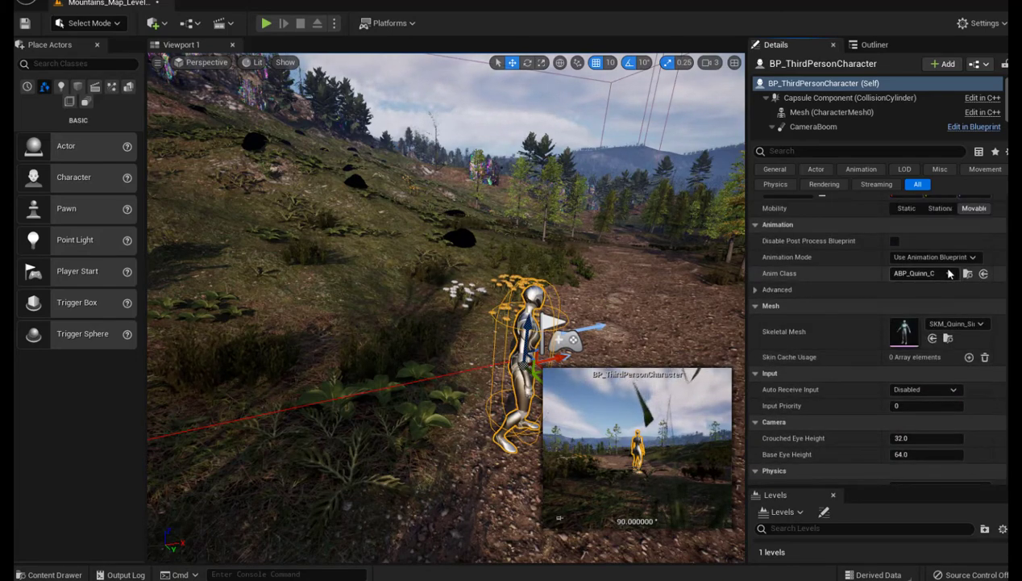
scroll(949, 273, "up", 2)
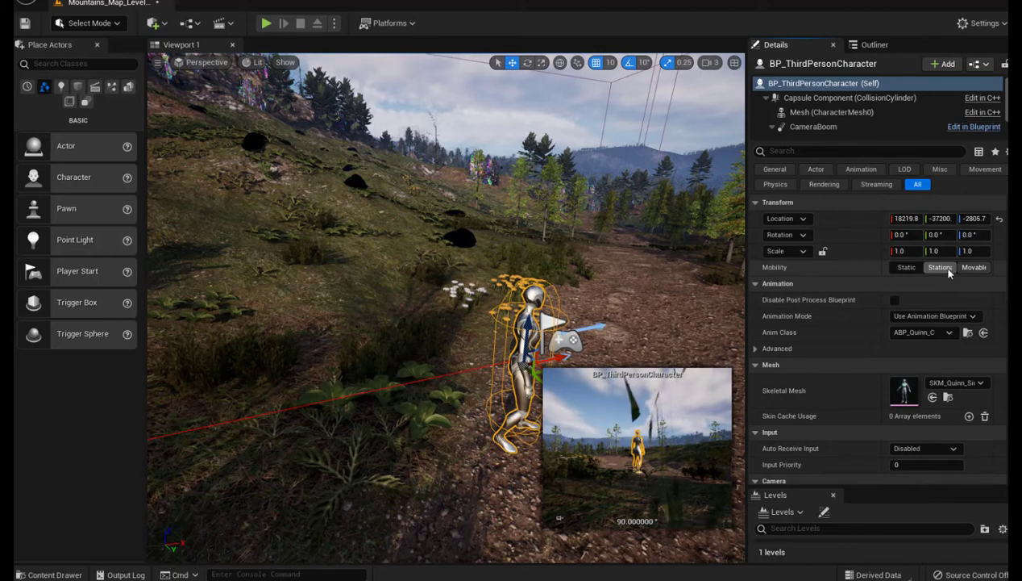
scroll(949, 275, "down", 2)
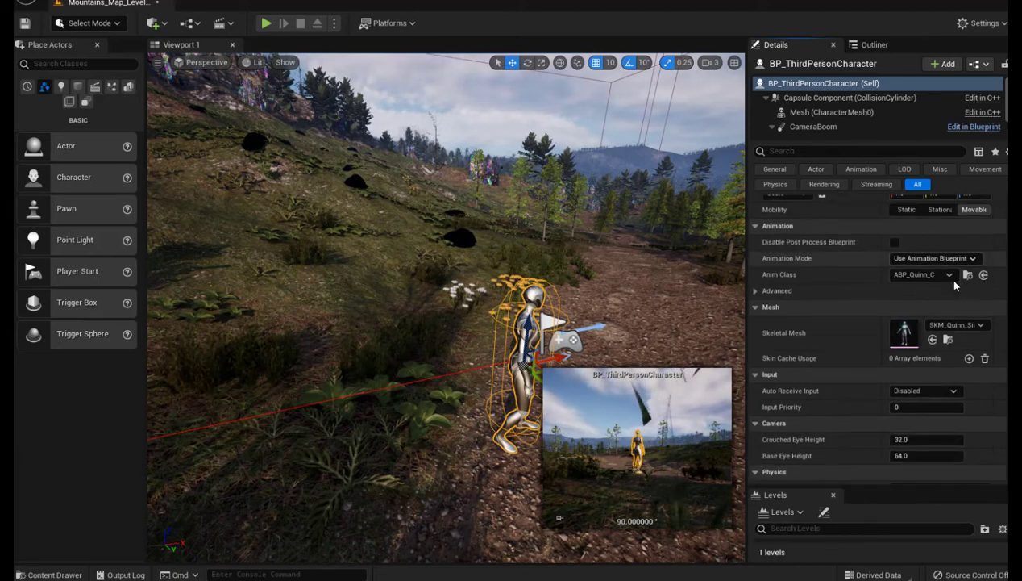
left_click(949, 389)
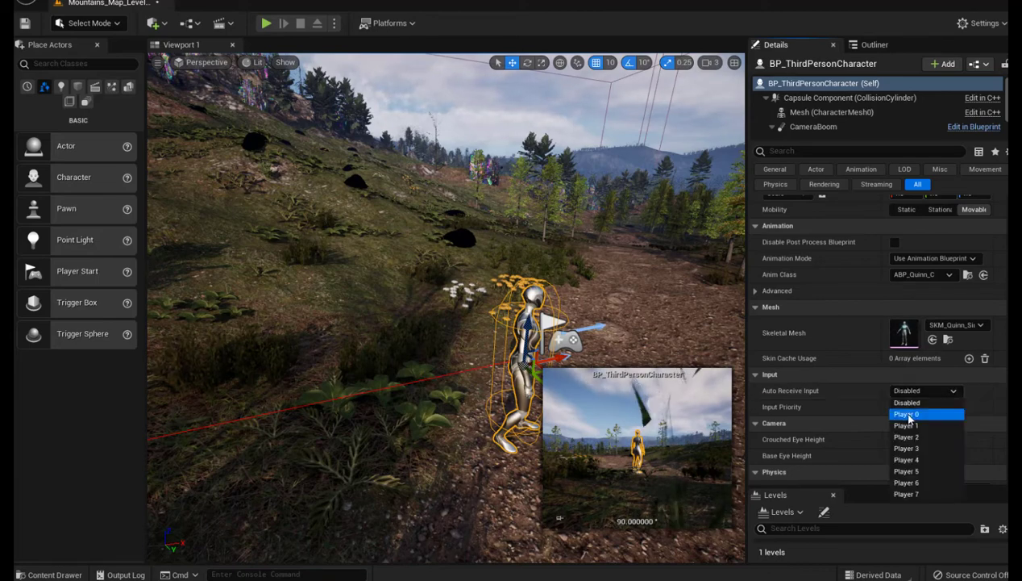
left_click(906, 413)
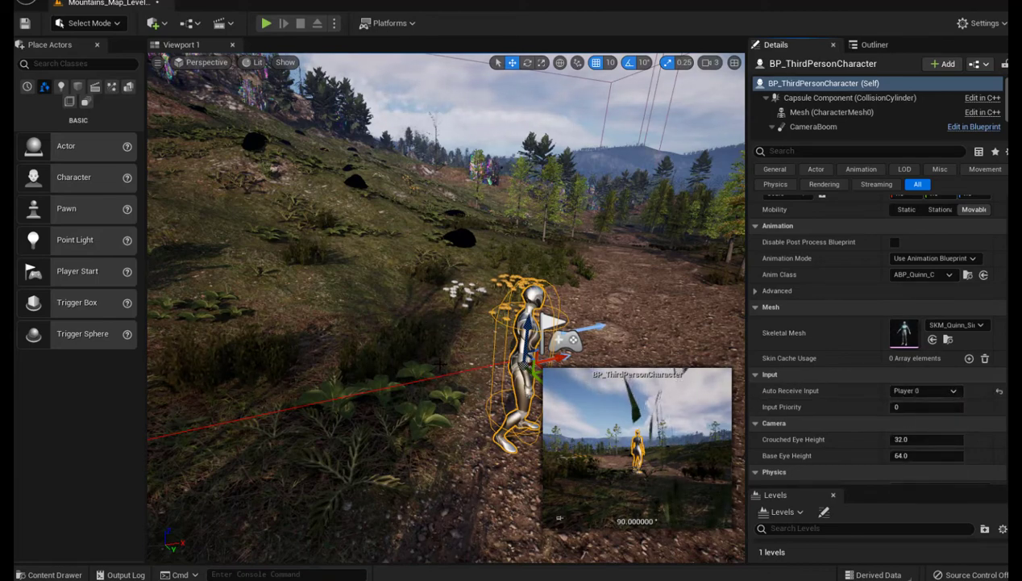
Orbit around the third-person character on the path and zoom out to view it from farther away.
right_click_drag(437, 364, 510, 365)
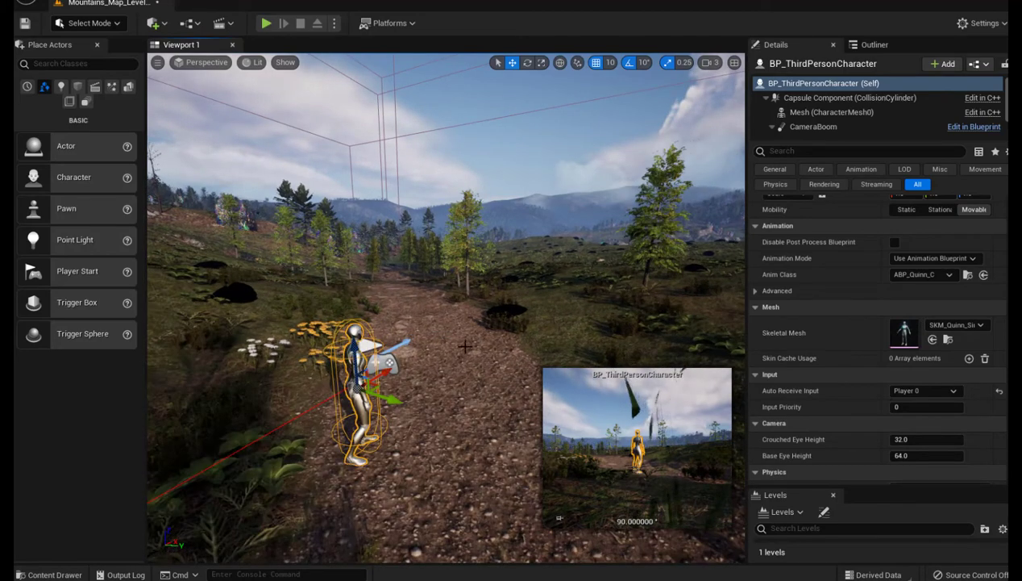
right_click_drag(465, 345, 415, 339)
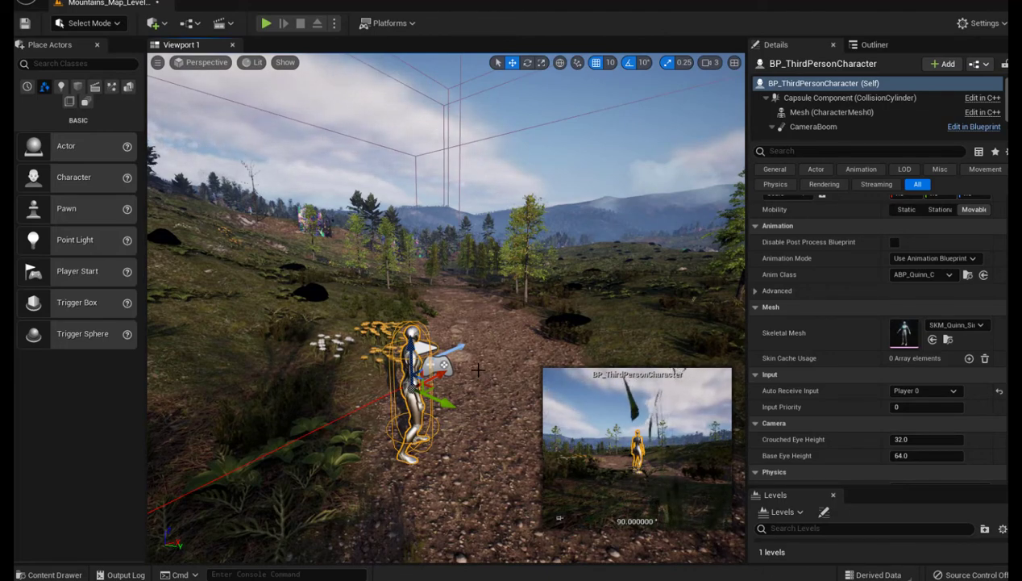
scroll(466, 378, "down", 3)
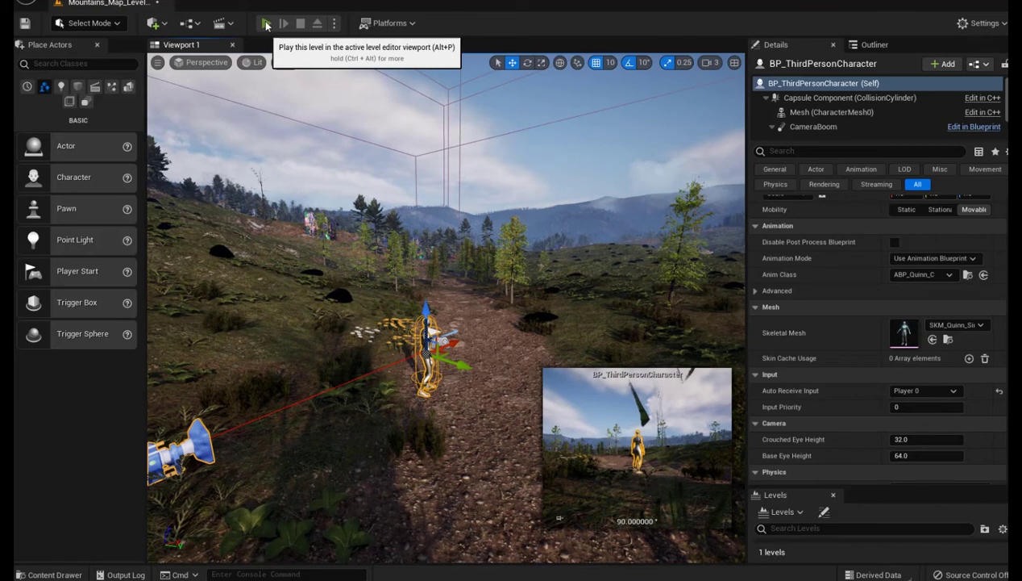
Play the level in the editor, walk the character forward with W, then stop with Esc.
left_click(266, 25)
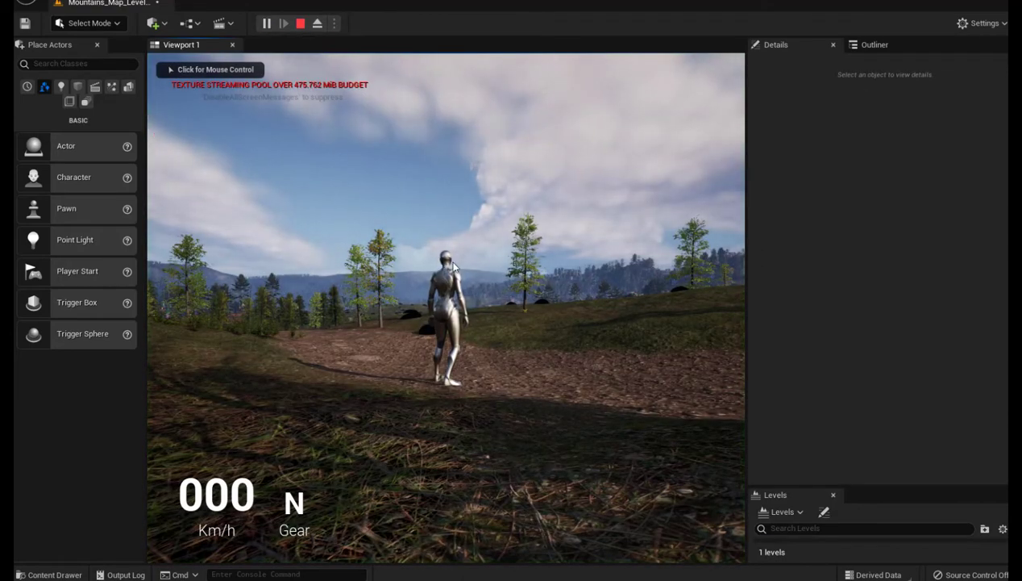
left_click(525, 288)
key("w")
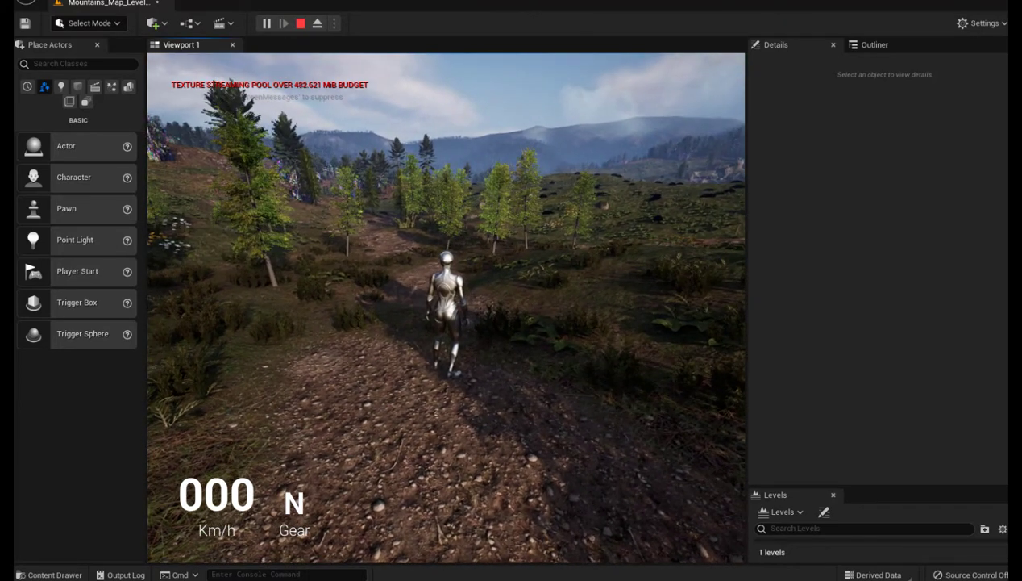
key("Escape")
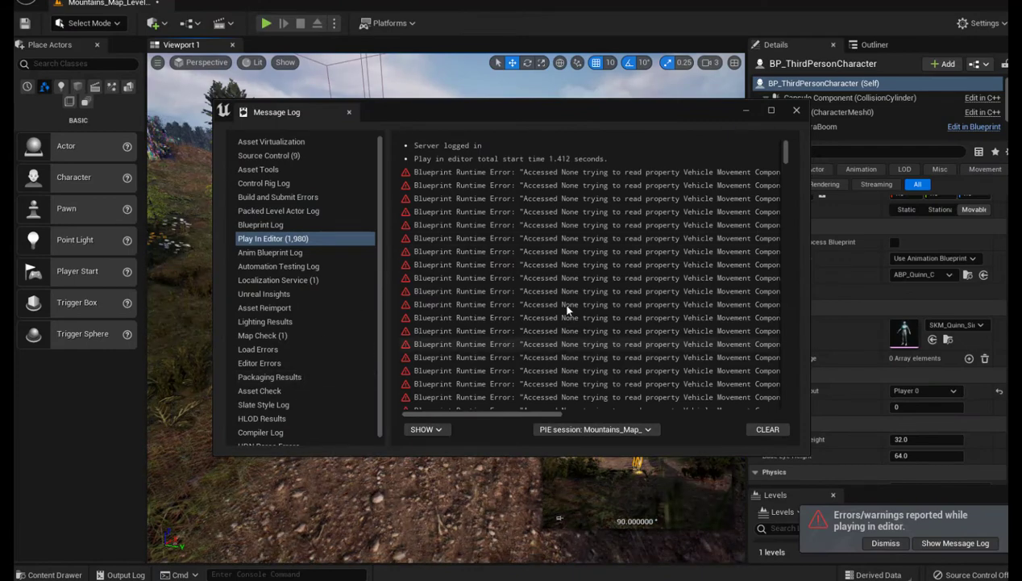
Scroll the Play In Editor error log to the Node column and open the Update Speed node.
left_click_drag(620, 414, 554, 409)
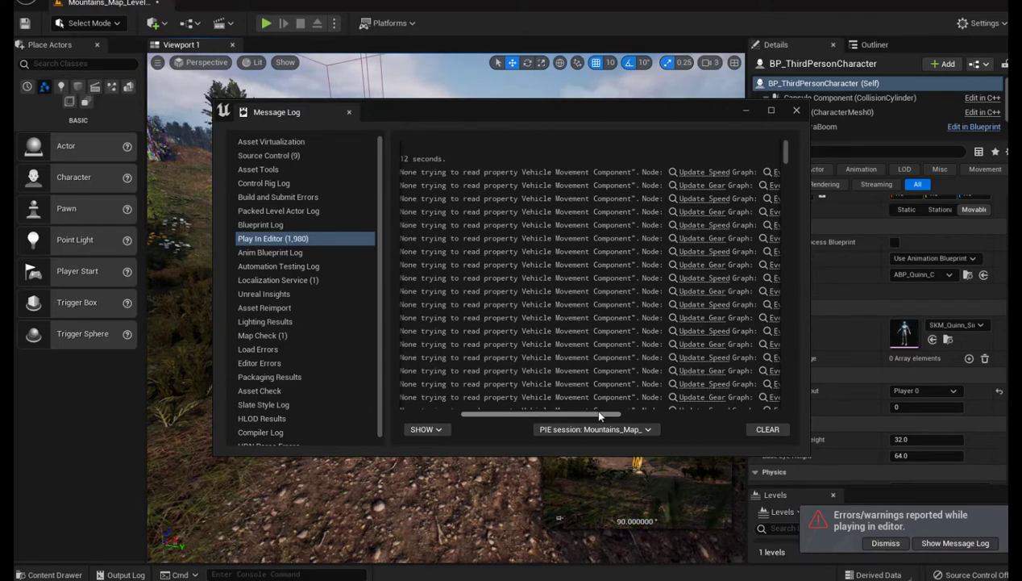
scroll(554, 410, "left", 1)
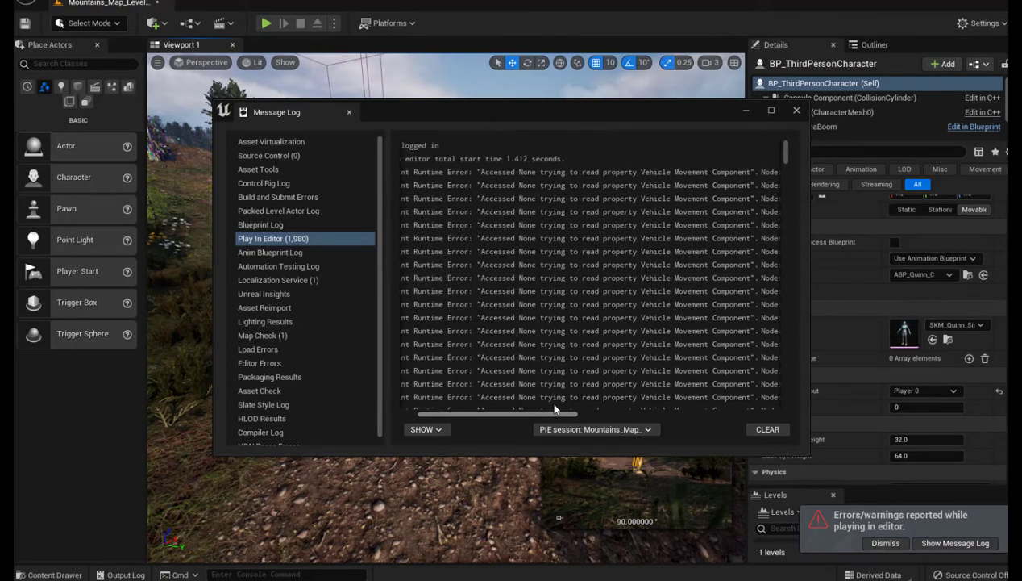
scroll(572, 407, "right", 2)
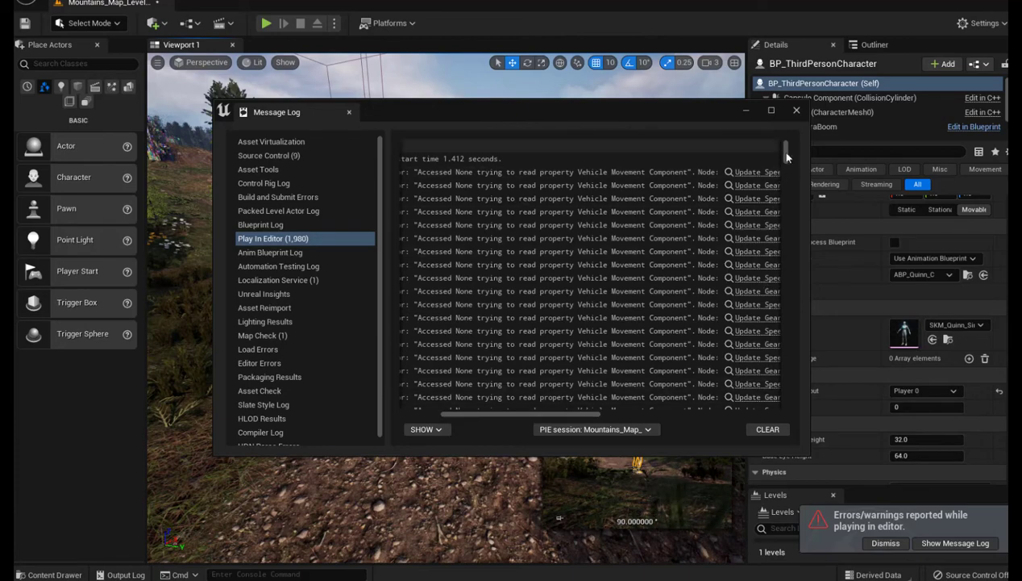
left_click(746, 176)
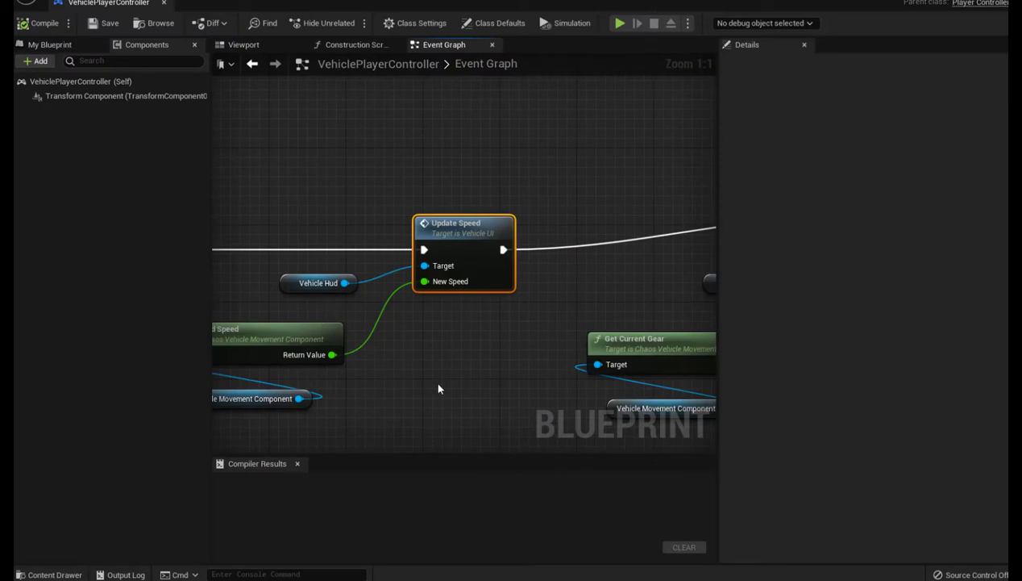
Zoom out on the Event Graph and compile the VehiclePlayerController Blueprint.
scroll(438, 388, "down", 7)
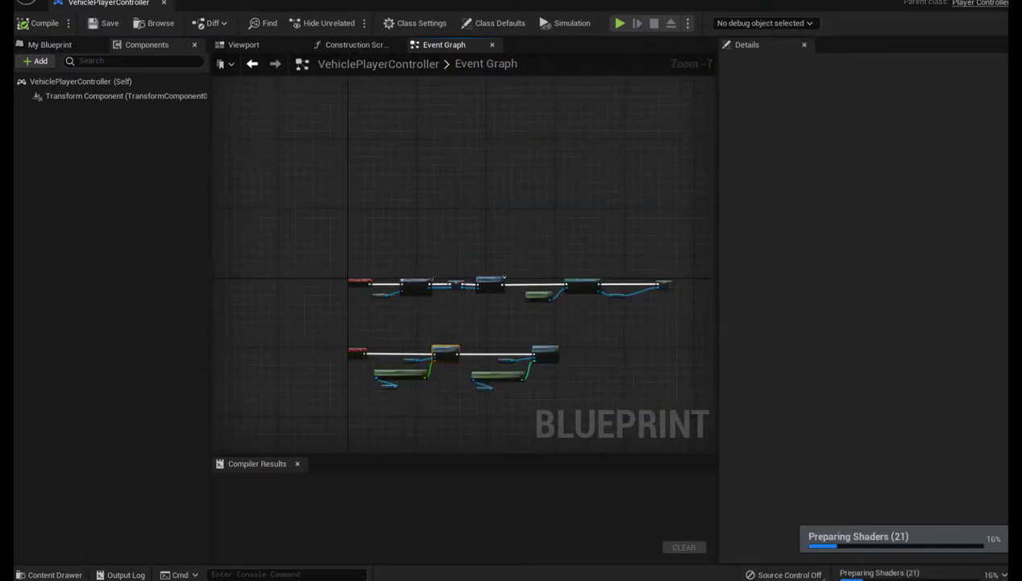
right_click_drag(317, 403, 313, 333)
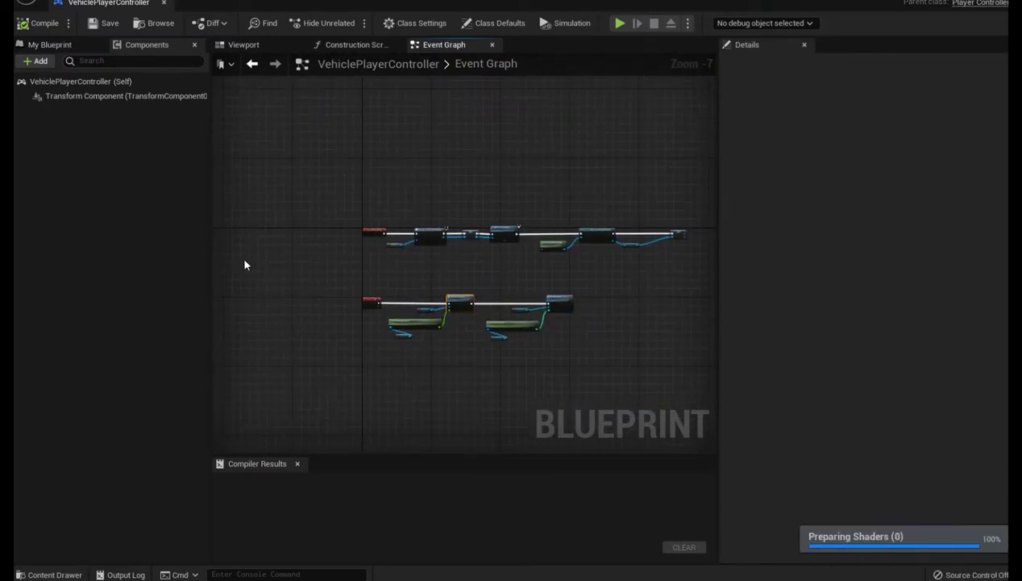
left_click(39, 23)
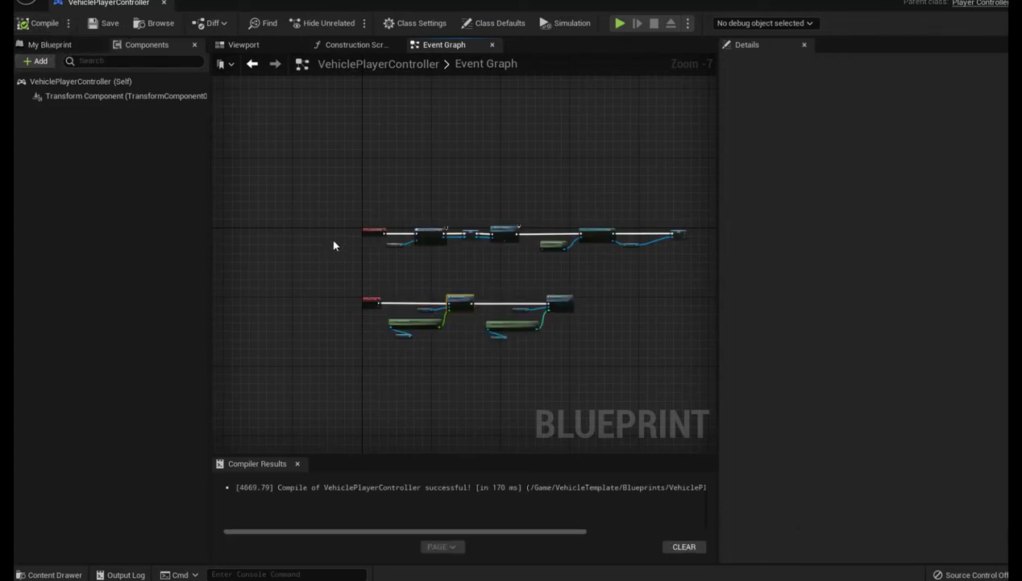
Pan and zoom around the graph to inspect the Update Speed and Update Gear chains.
scroll(333, 242, "down", 4)
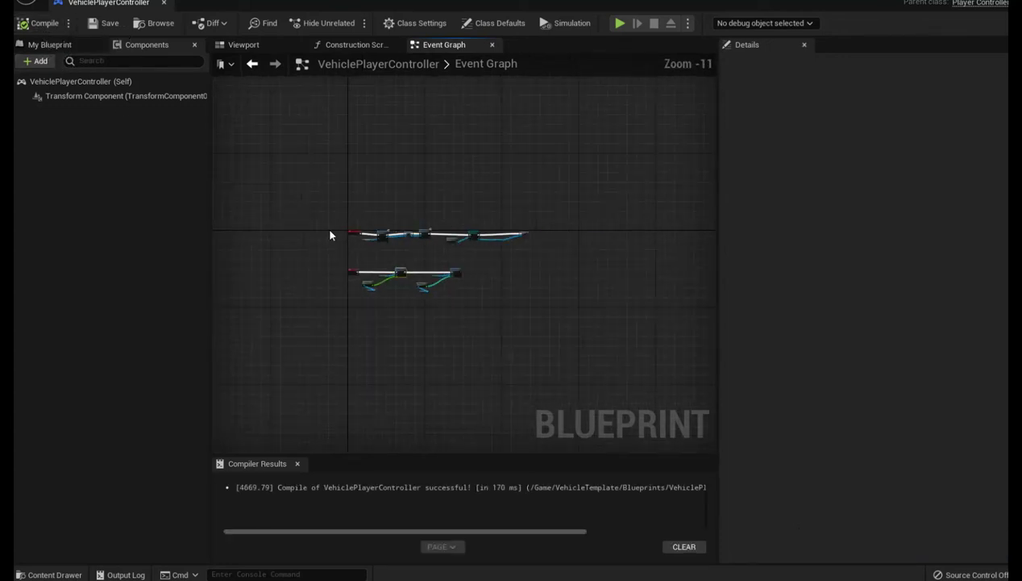
scroll(329, 235, "down", 1)
right_click_drag(433, 302, 487, 352)
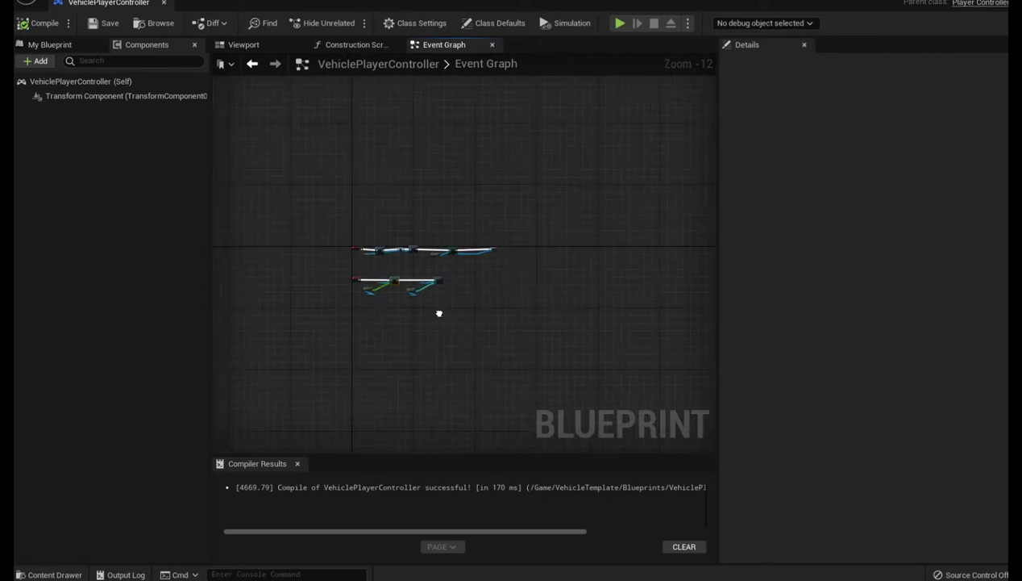
scroll(484, 346, "up", 6)
scroll(418, 322, "up", 6)
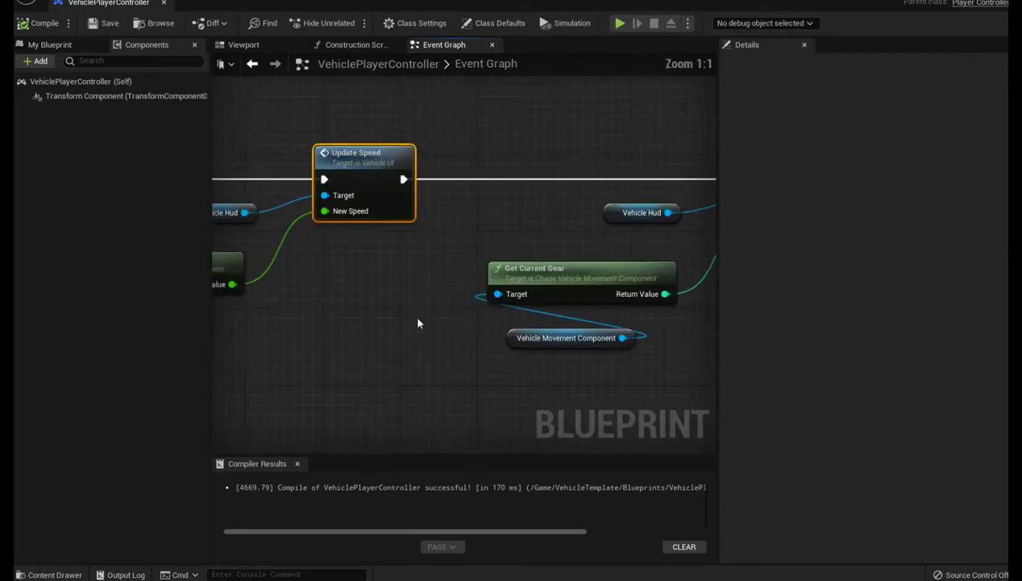
scroll(416, 321, "down", 2)
scroll(414, 315, "down", 2)
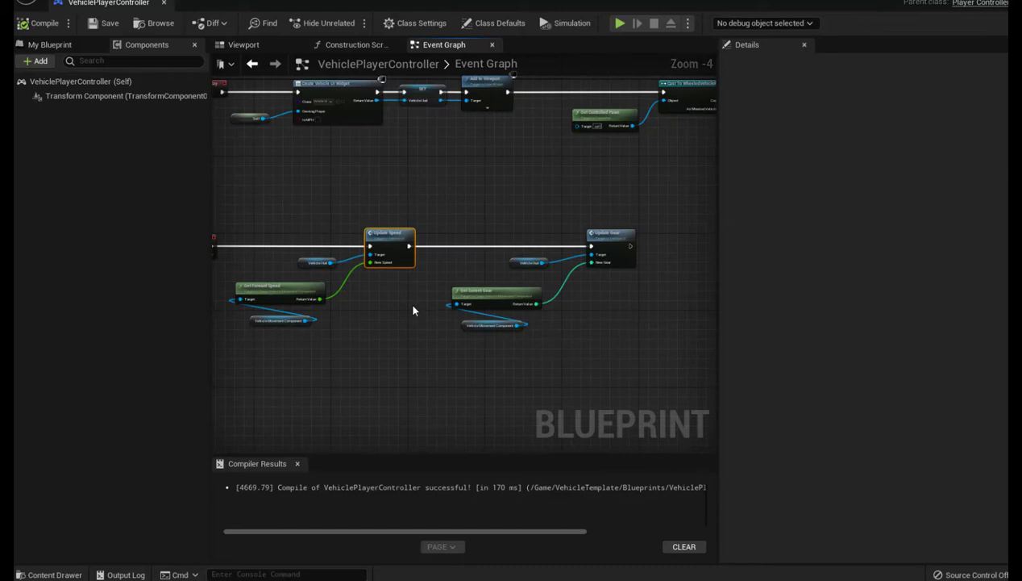
scroll(411, 306, "down", 3)
mouse_move(342, 258)
right_mouse_down()
mouse_move(438, 253)
mouse_move(378, 254)
right_mouse_up()
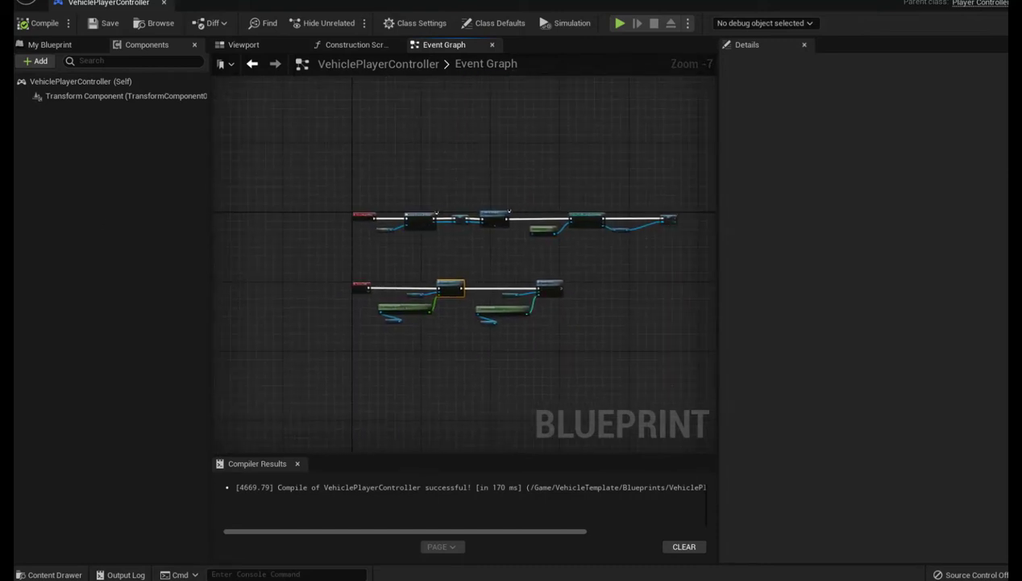
Close the Blueprint, clear and close the Message Log, and move the view forward along the path.
left_click(163, 4)
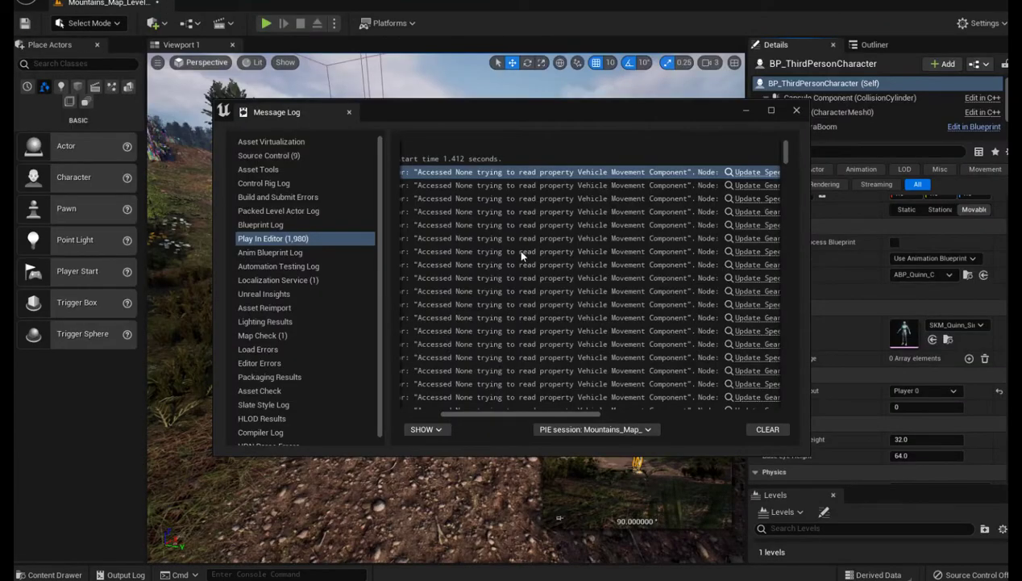
left_click(776, 431)
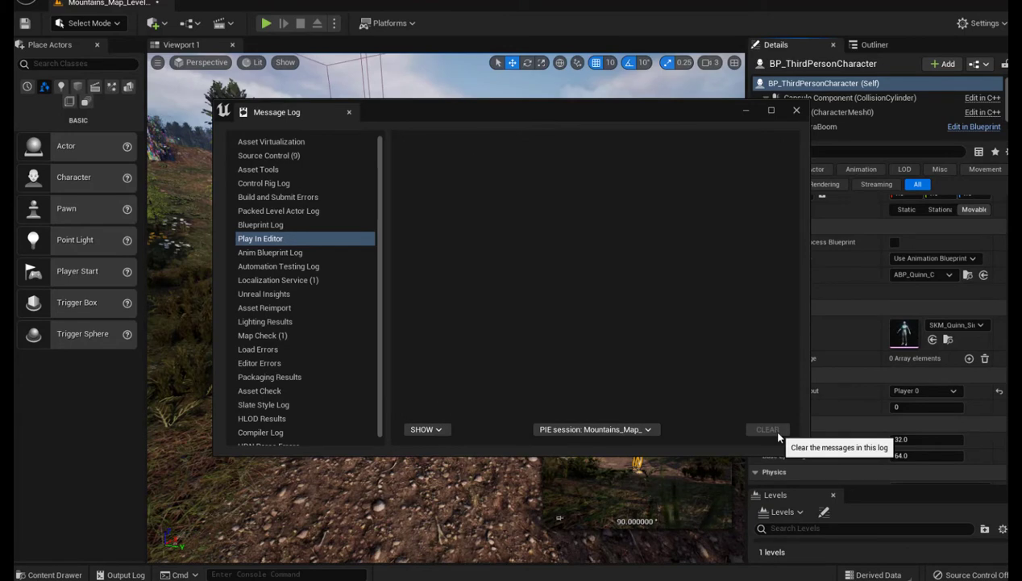
left_click(797, 111)
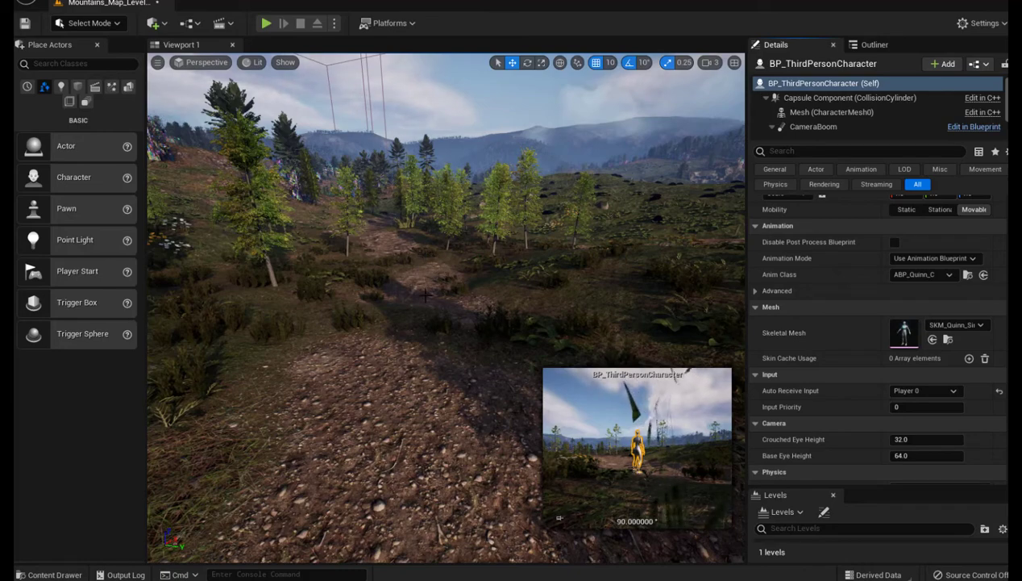
left_click_drag(432, 293, 433, 293)
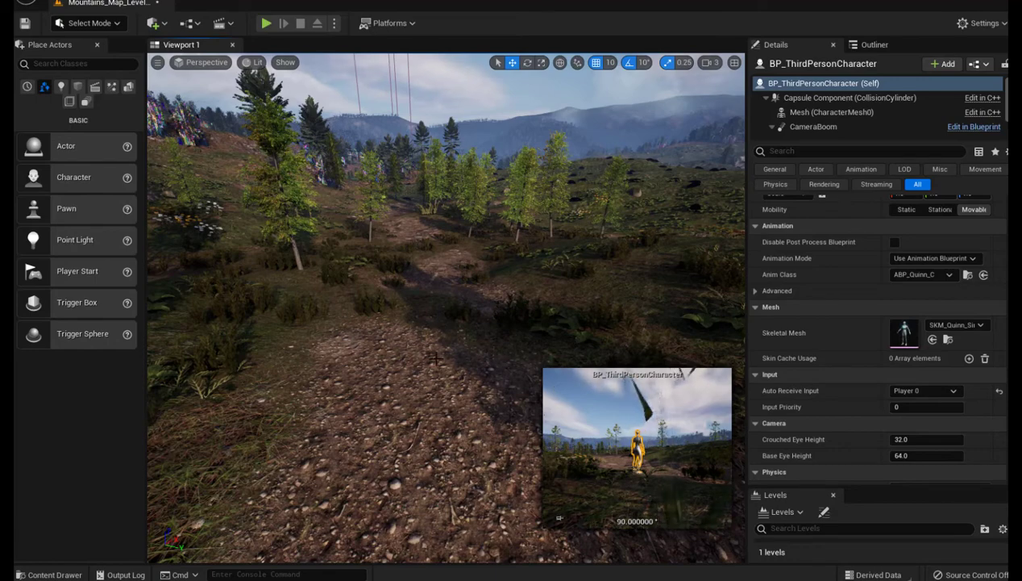
Browse the Content Drawer from Content to AnimStarterPack/UE4_Mannequin/Mesh.
key("ctrl+space")
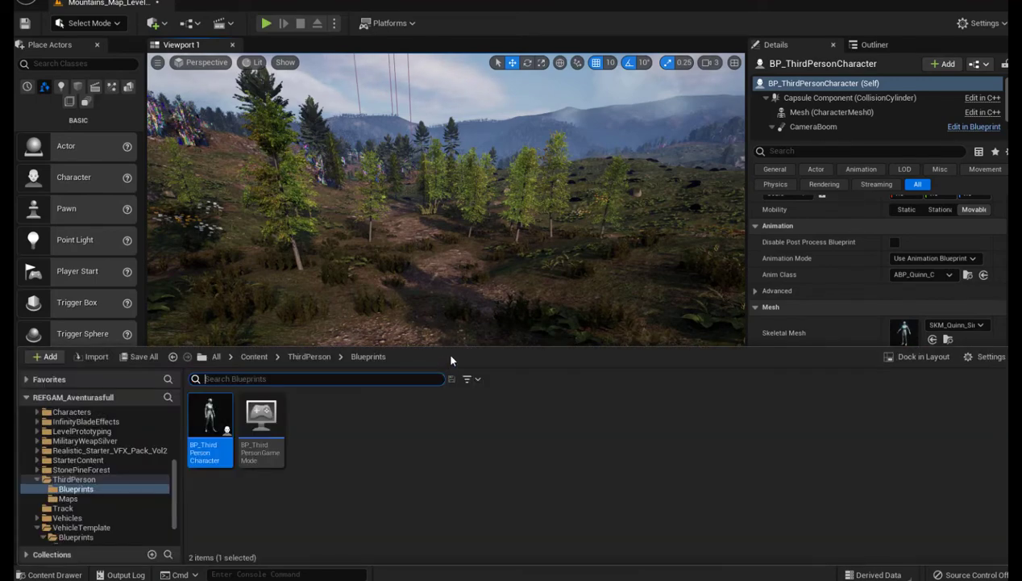
left_click(263, 357)
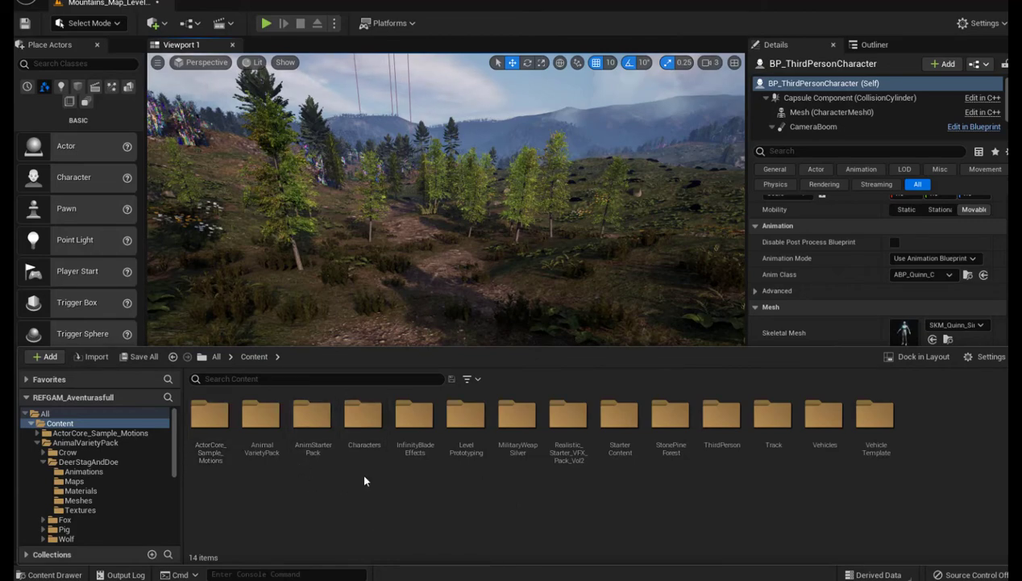
double_click(312, 419)
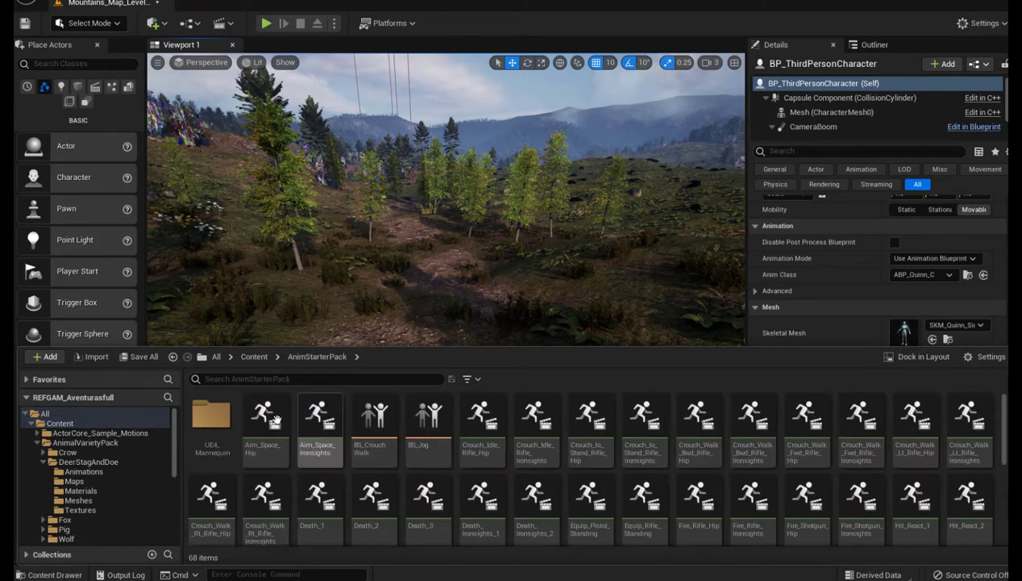
double_click(211, 418)
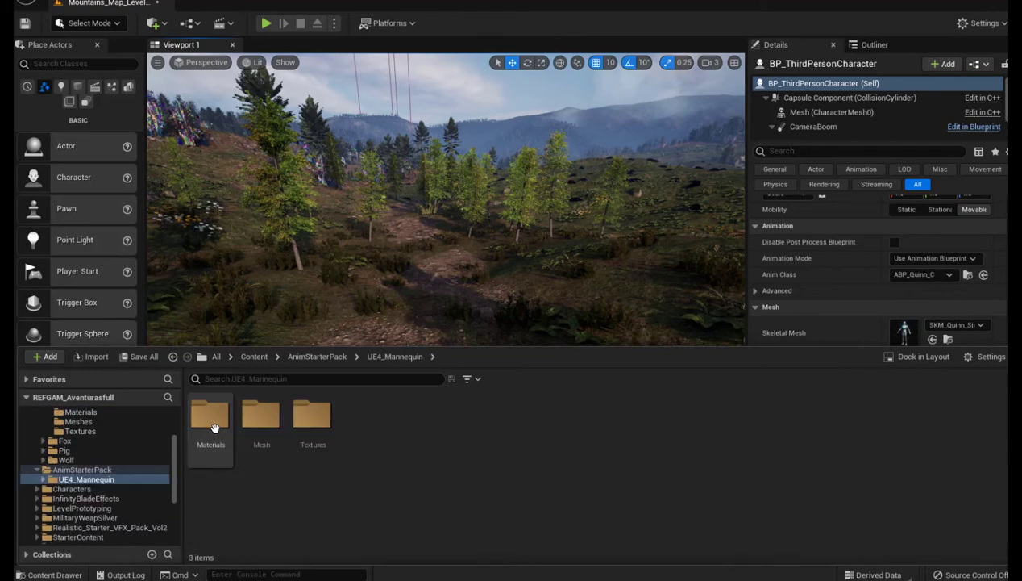
double_click(254, 411)
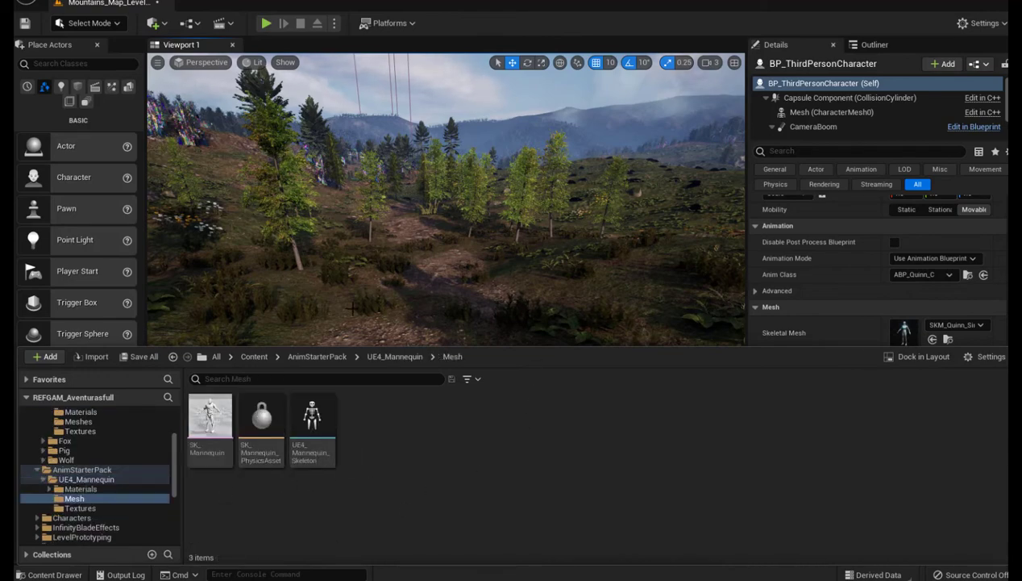
mouse_move(312, 425)
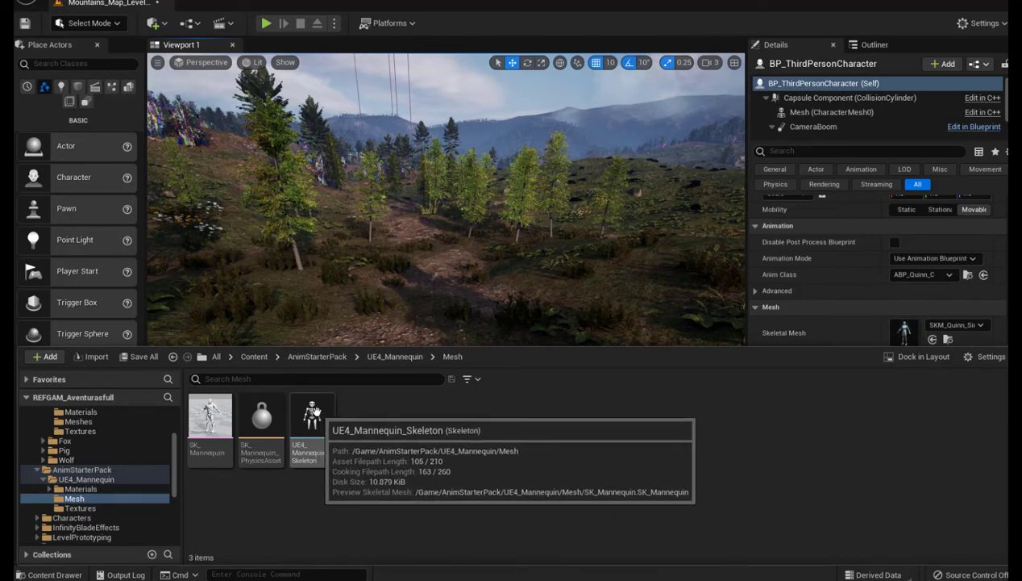
Delete UE4_Mannequin_Skeleton, choosing SK_Mannequin_Skeleton as the replacement for its references.
right_click(313, 414)
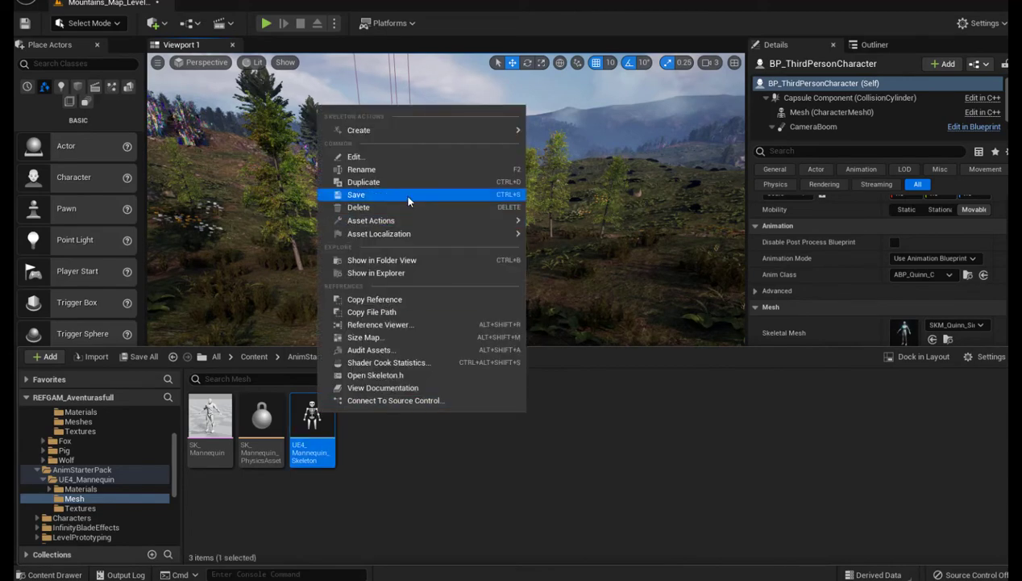
left_click(362, 210)
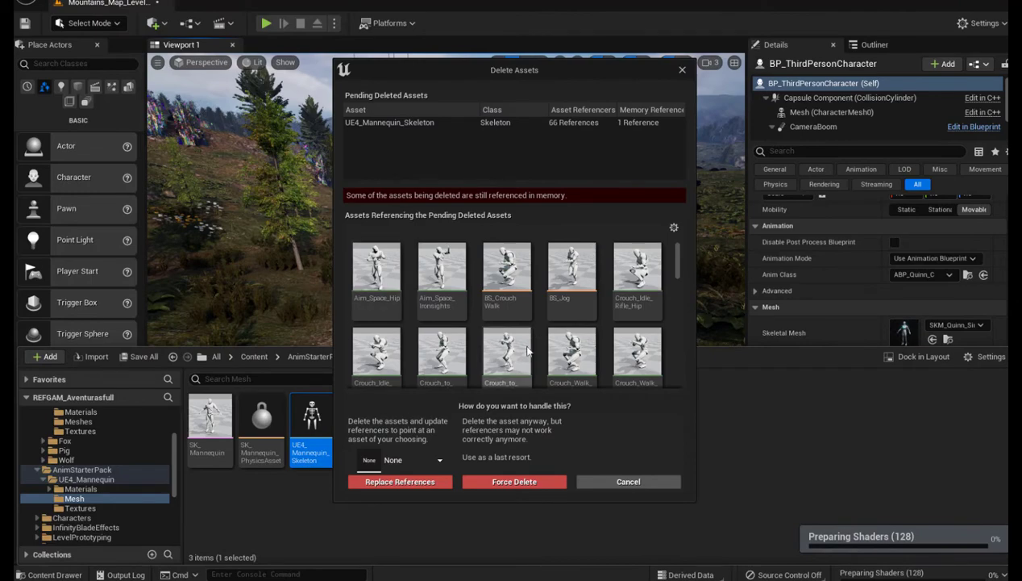
left_click(436, 463)
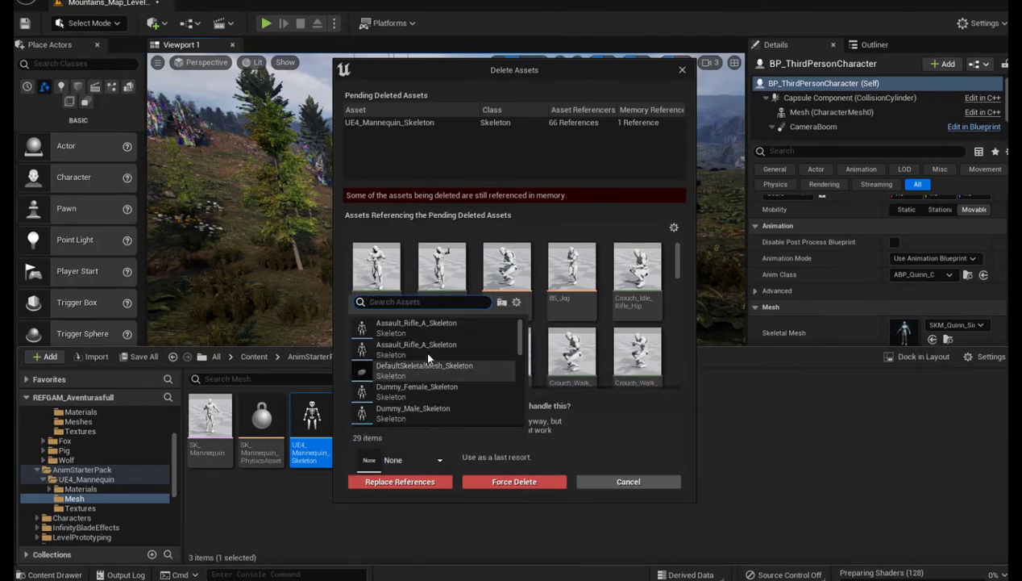
scroll(453, 348, "down", 2)
scroll(456, 353, "down", 2)
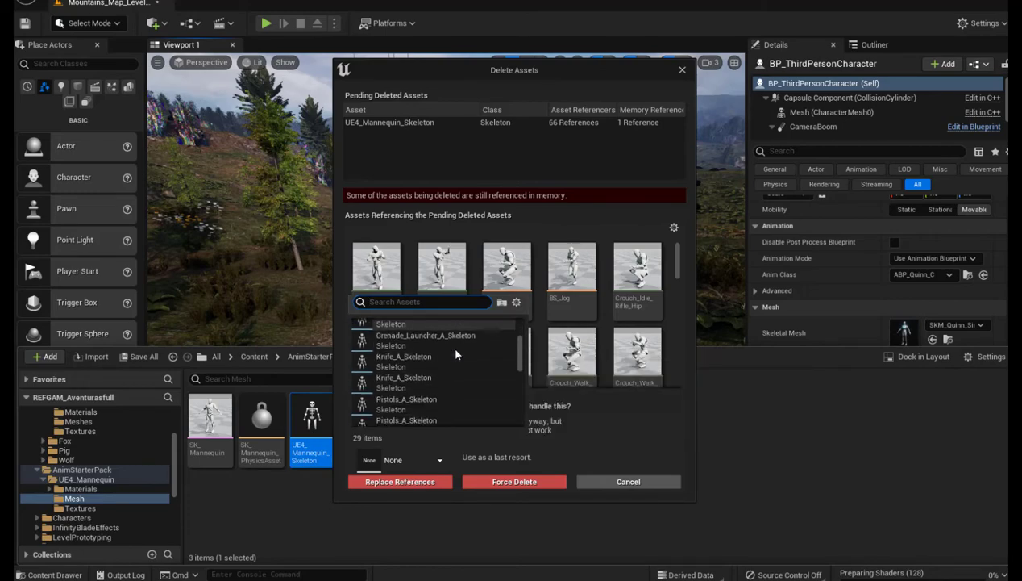
scroll(456, 353, "down", 2)
scroll(456, 353, "down", 2)
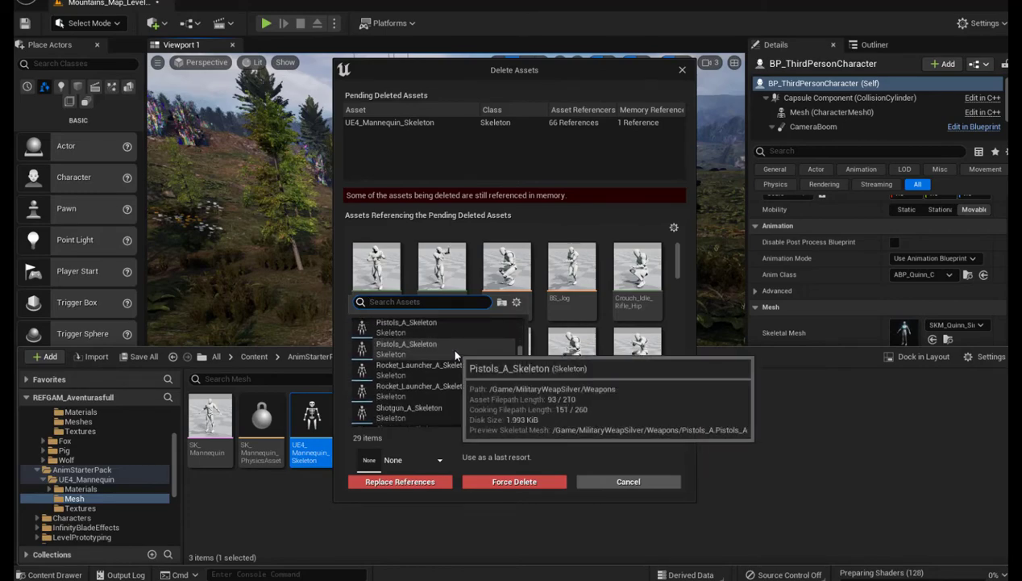
scroll(455, 354, "down", 2)
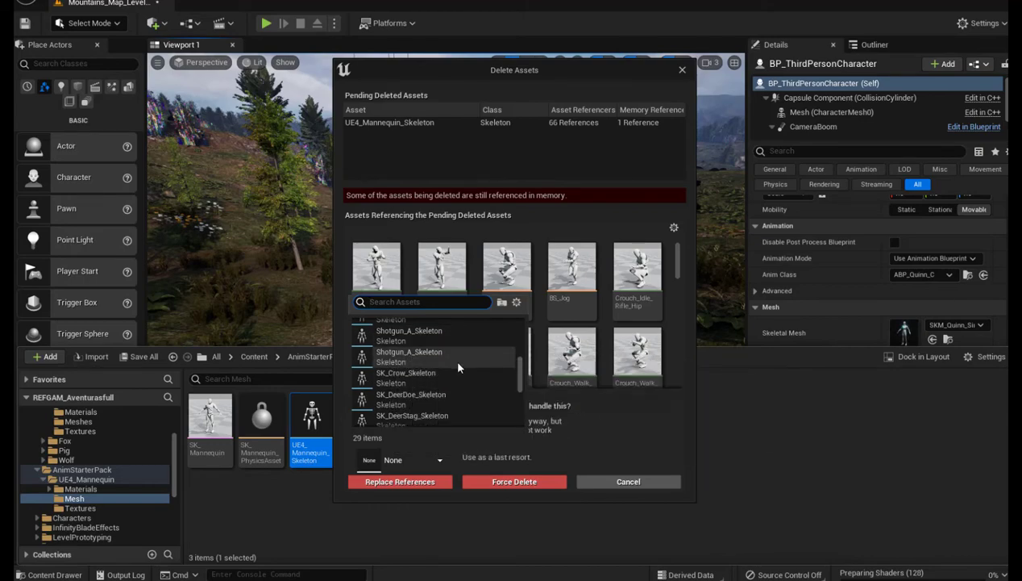
scroll(450, 372, "down", 2)
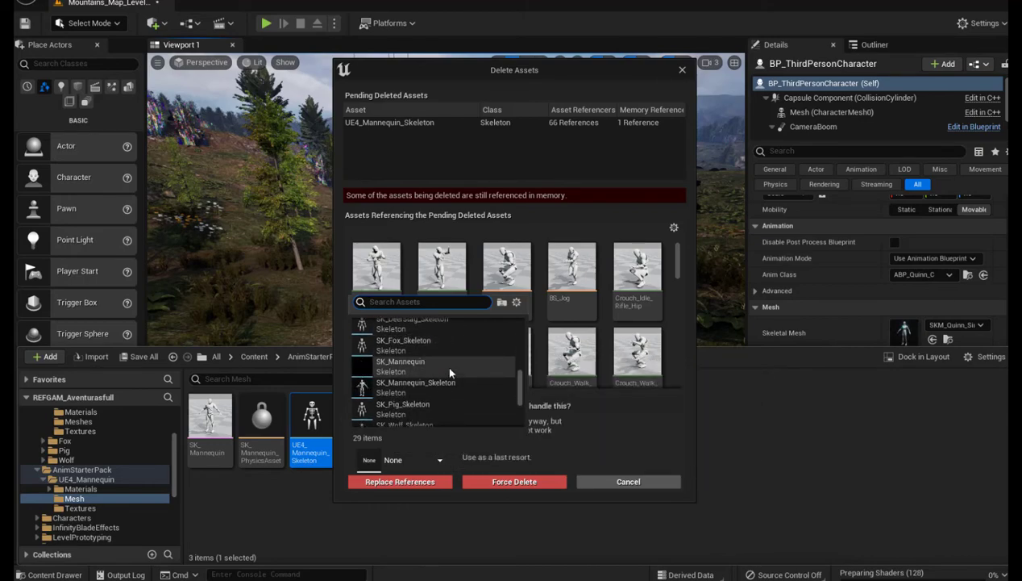
left_click(390, 386)
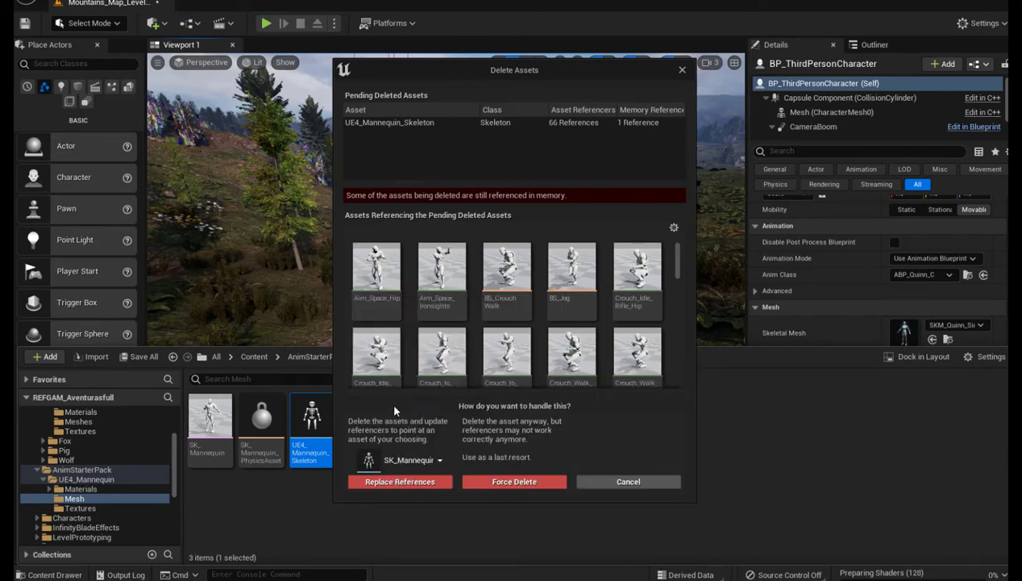
Replace the references, confirm, and save the updated assets.
left_click(400, 481)
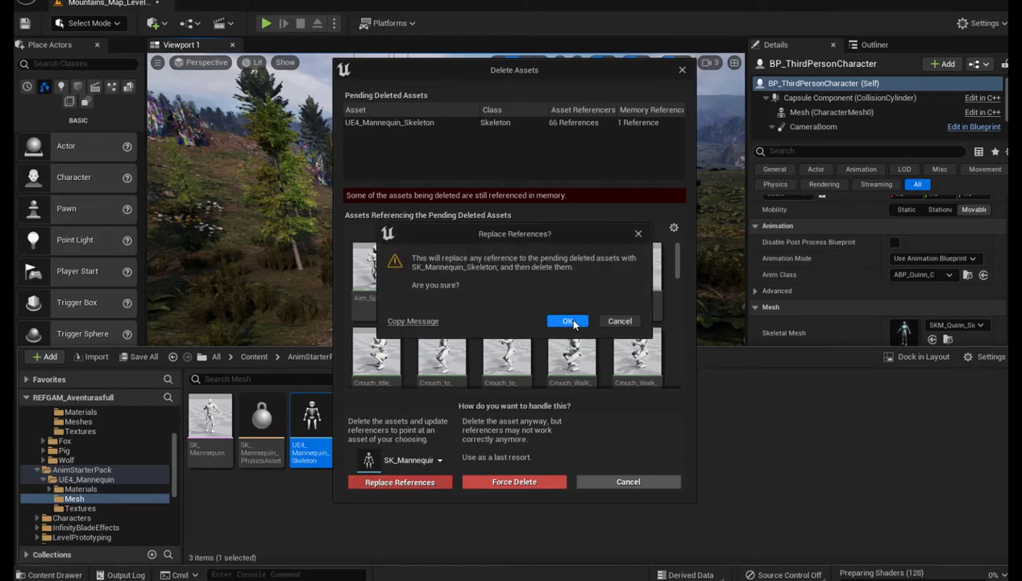
left_click(573, 321)
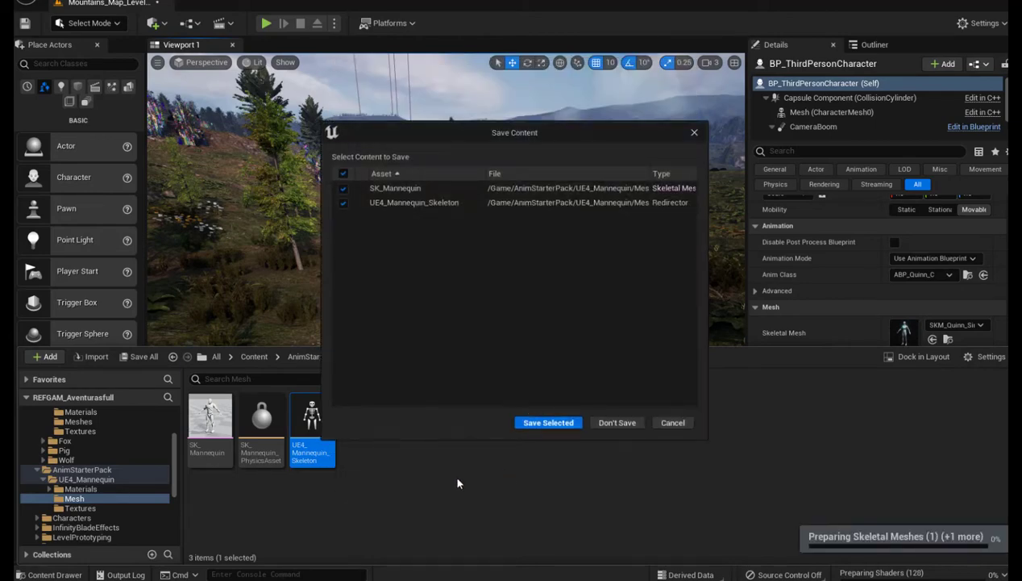
left_click(548, 422)
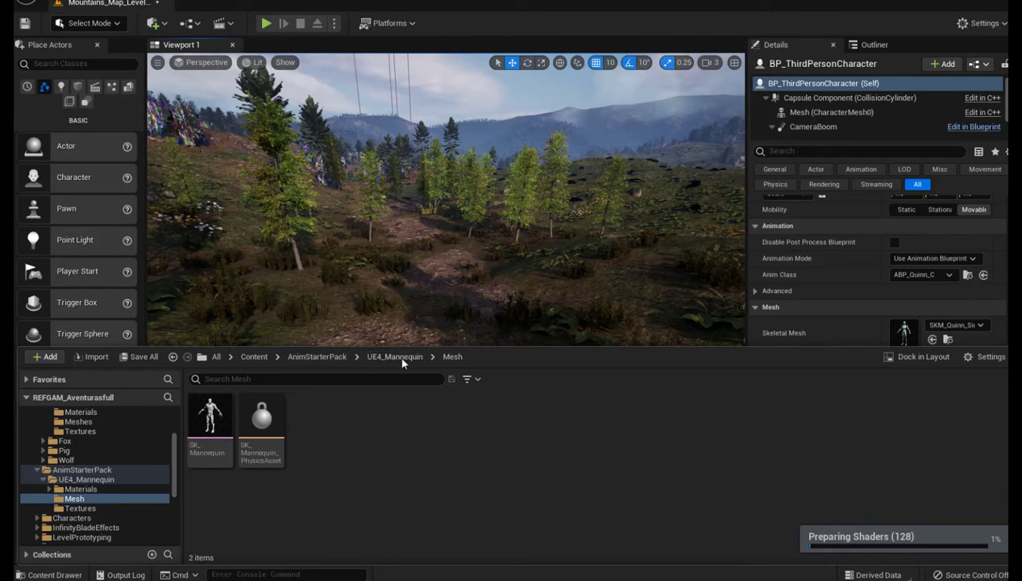
Return to AnimStarterPack and select every asset from Aim_Space_Hip through the last one.
left_click(319, 356)
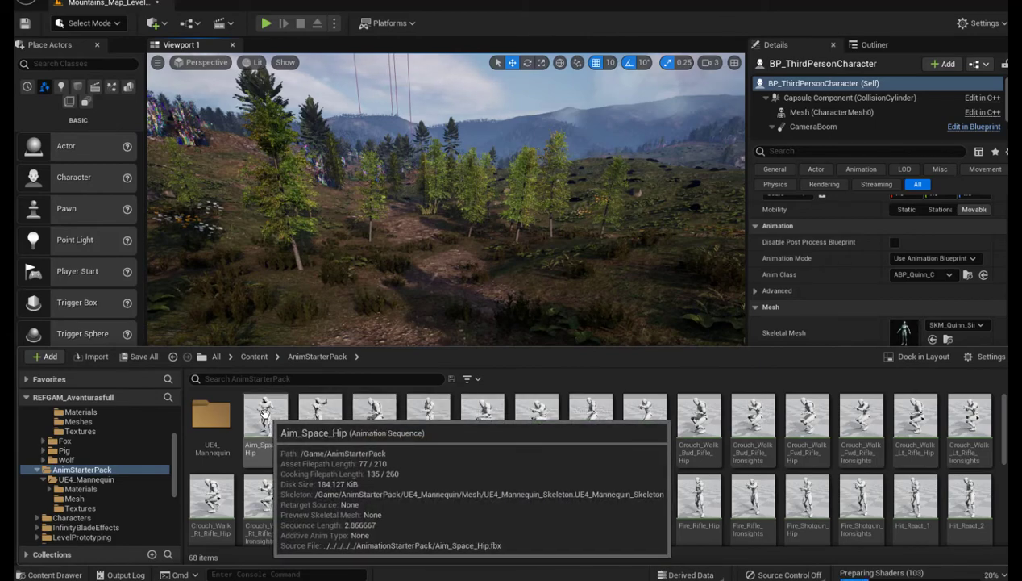
left_click(264, 413)
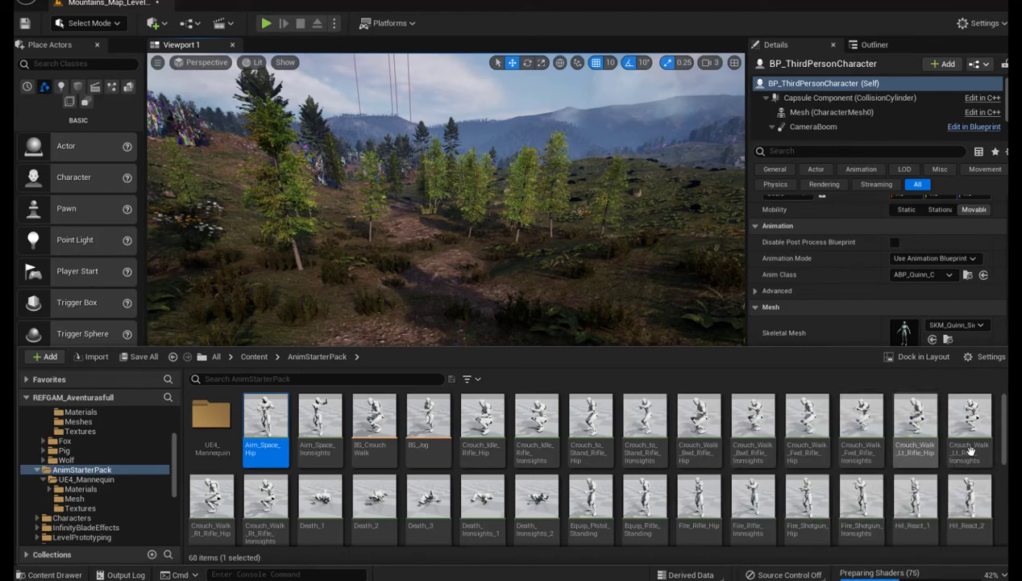
left_click_drag(1004, 445, 1001, 528)
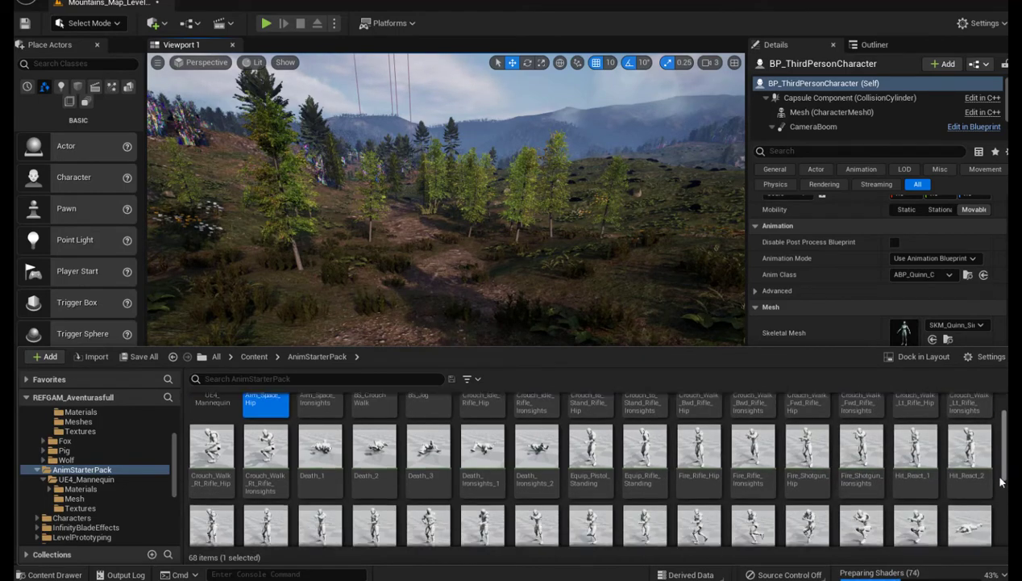
scroll(1001, 527, "down", 2)
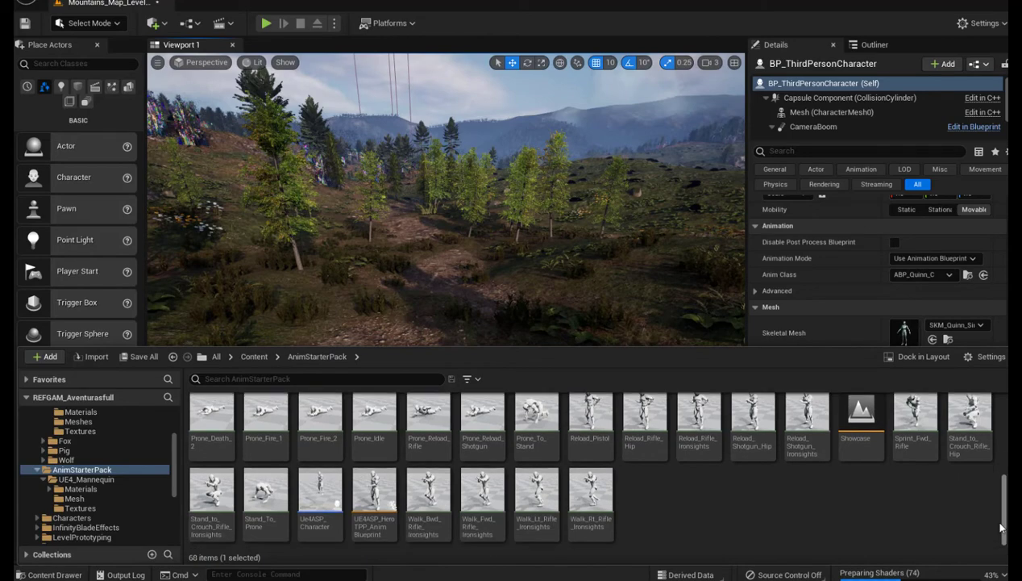
left_click(585, 505, "shift")
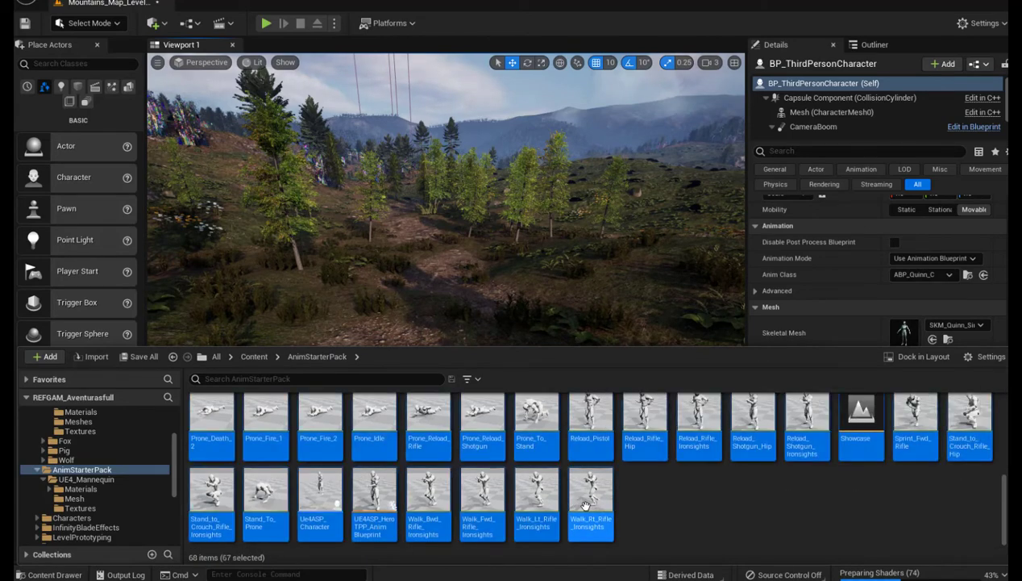
Remove Showcase from the selection, leaving 66 assets selected.
left_click(862, 415, "ctrl")
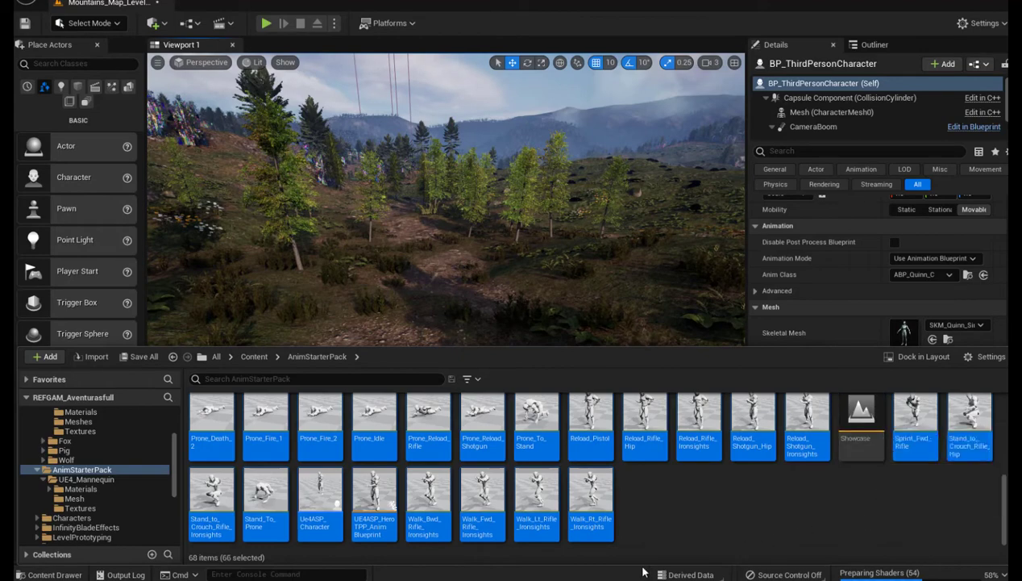
mouse_move(368, 444)
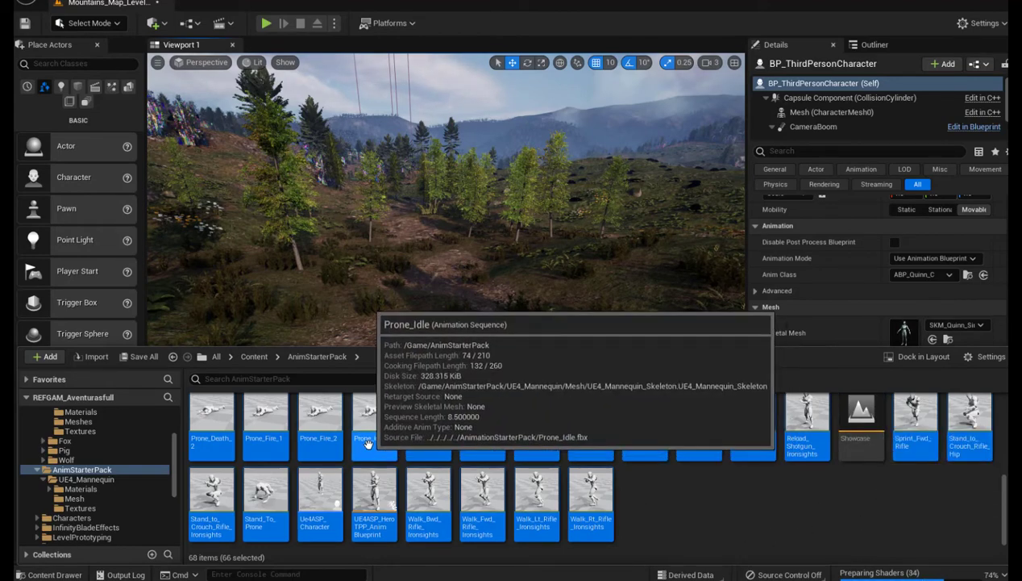
mouse_move(367, 517)
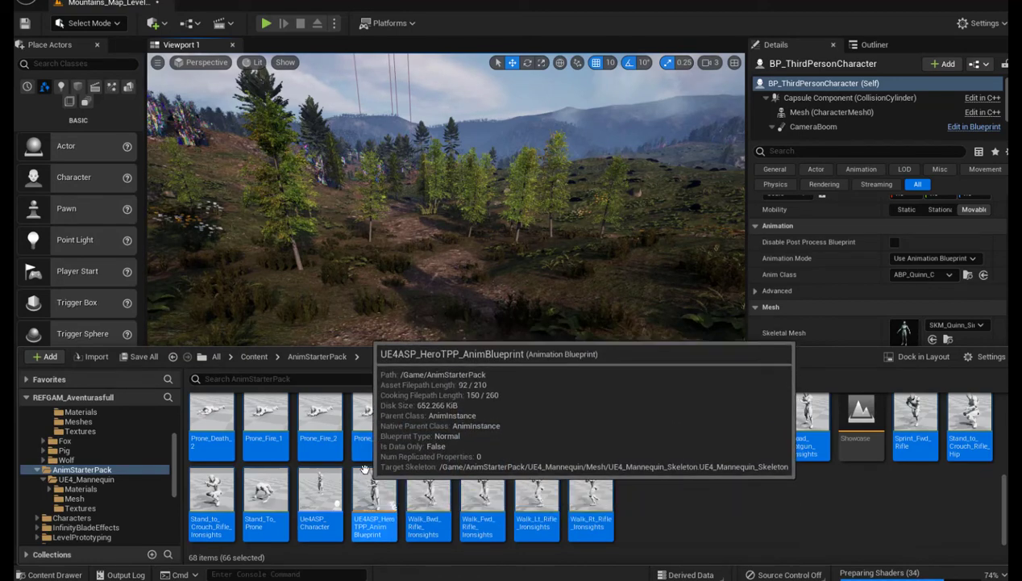
scroll(367, 492, "up", 3)
scroll(366, 460, "up", 1)
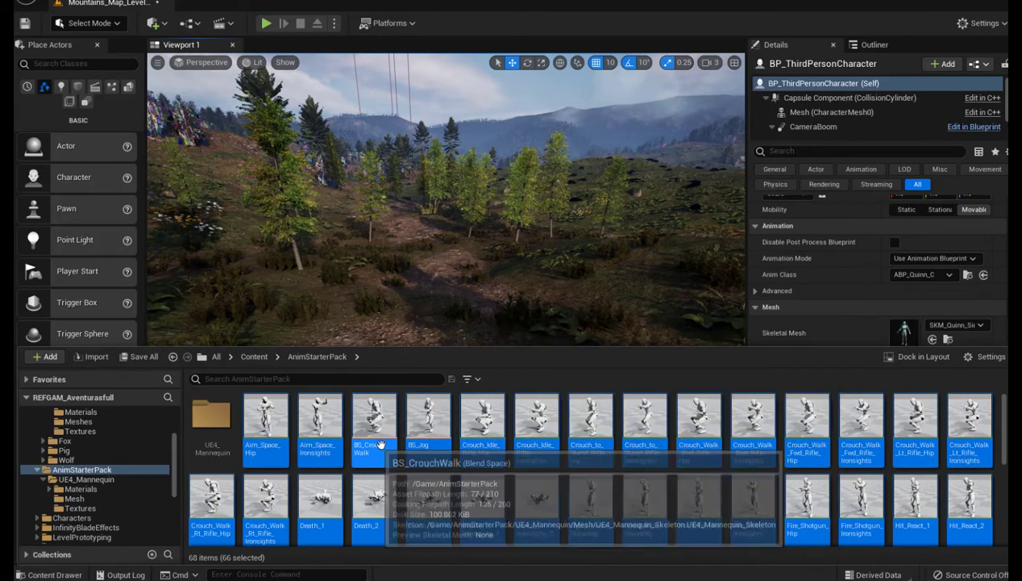
mouse_move(310, 450)
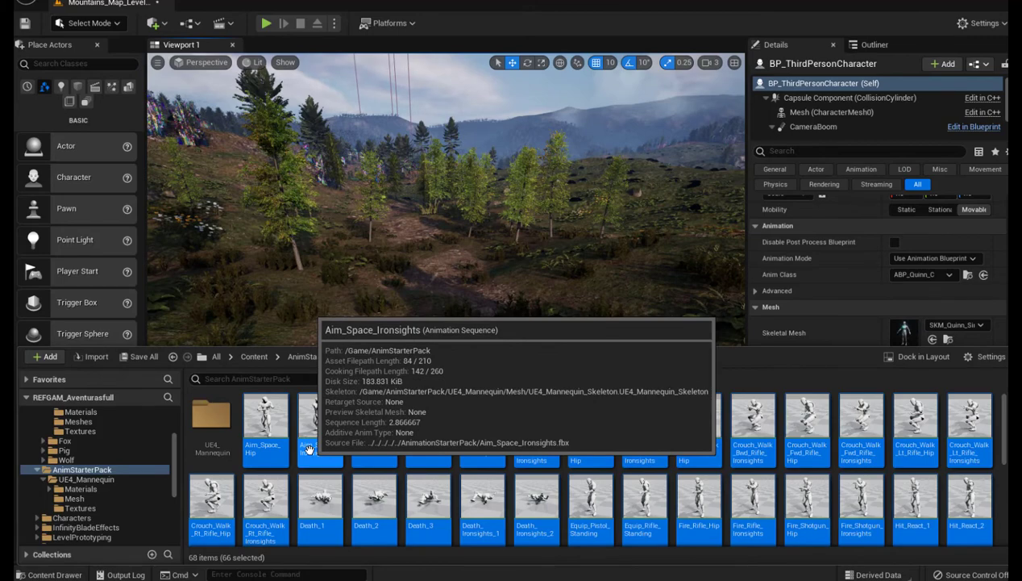
Open the selected animations in Bulk Edit via Property Matrix, then Save All.
right_click(308, 449)
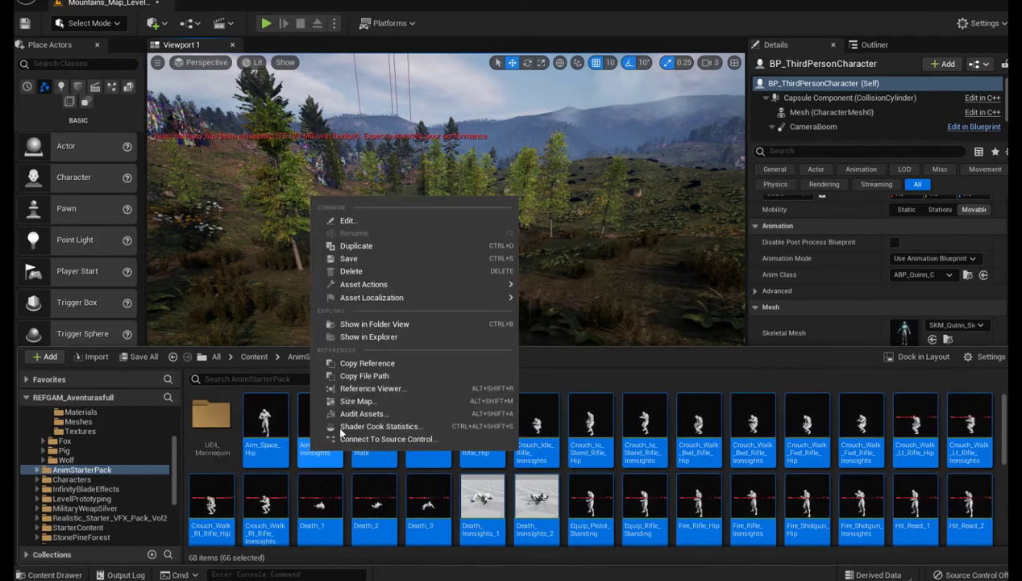
mouse_move(368, 288)
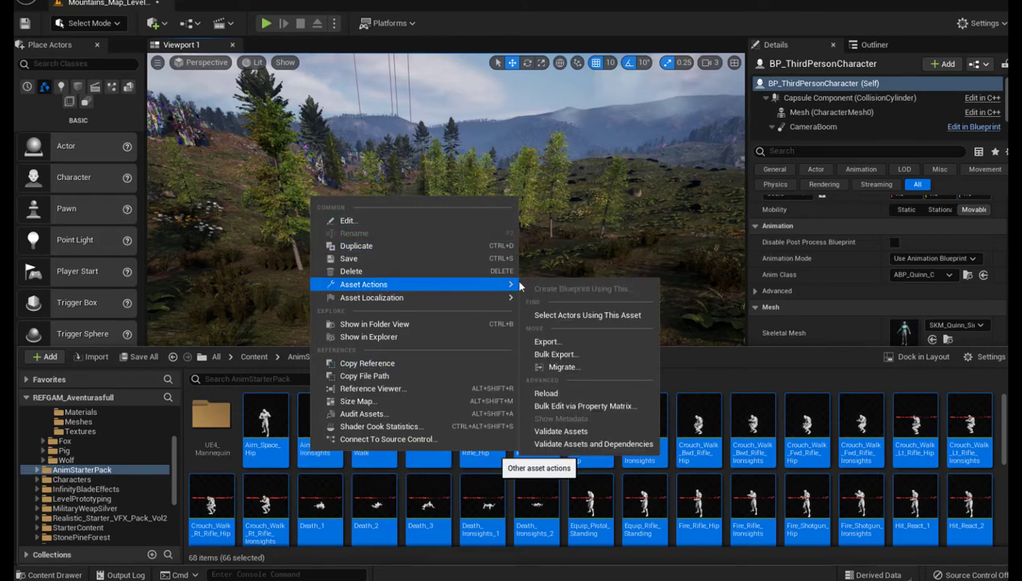
left_click(615, 405)
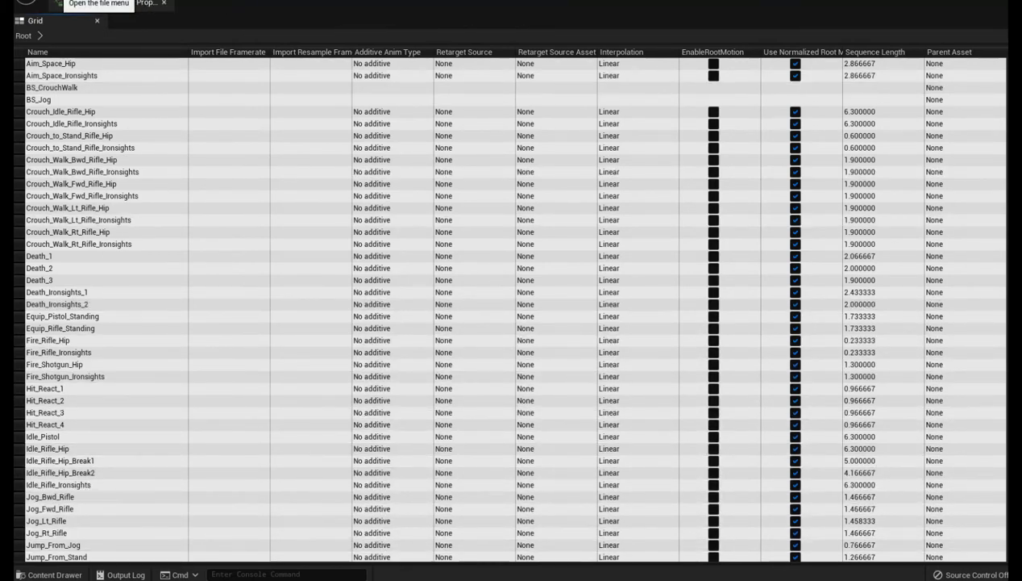
left_click(58, 4)
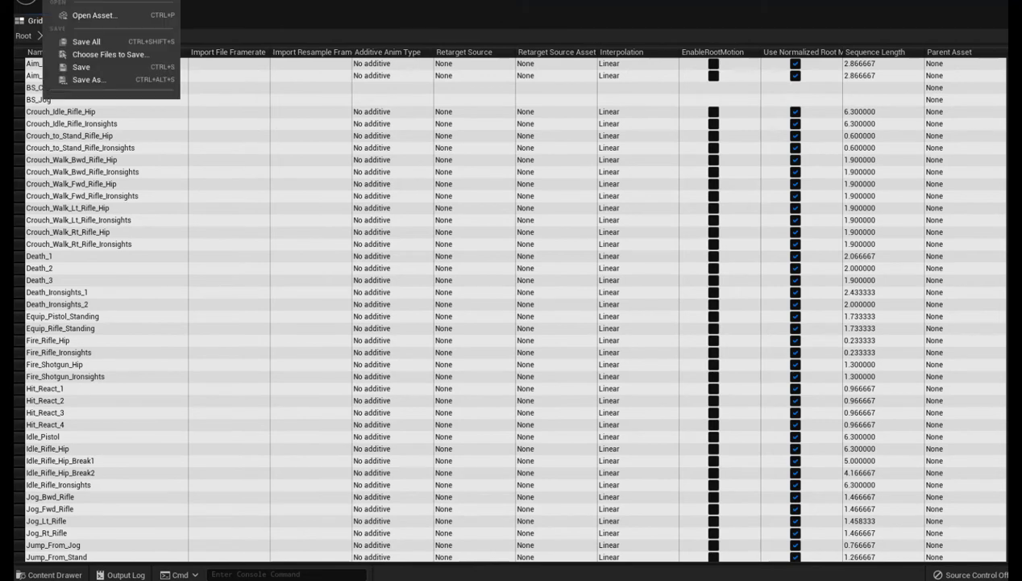
left_click(88, 42)
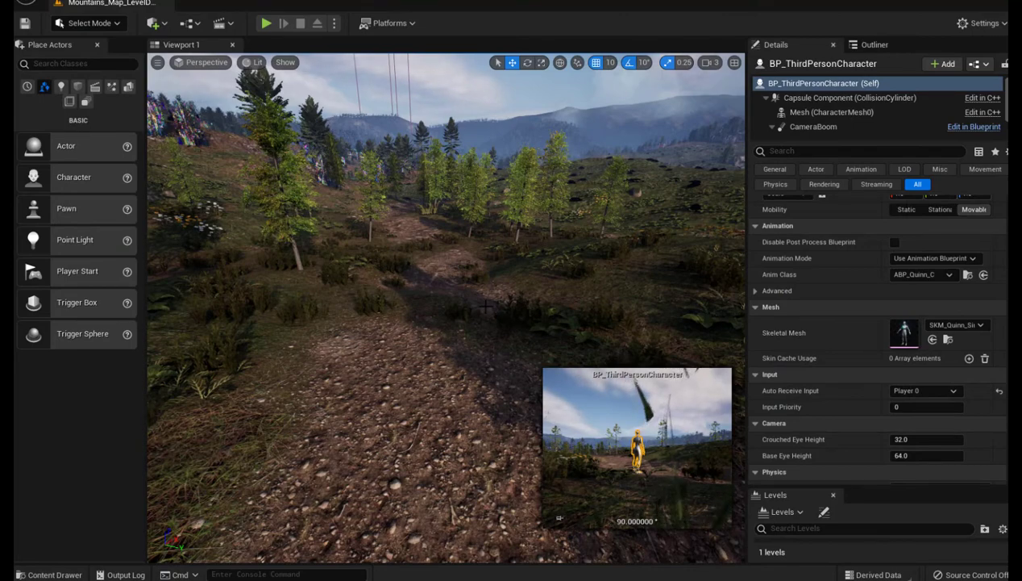
Browse to Characters/Mannequin_UE4 in the Content Drawer, briefly checking its Meshes folder.
key("ctrl+space")
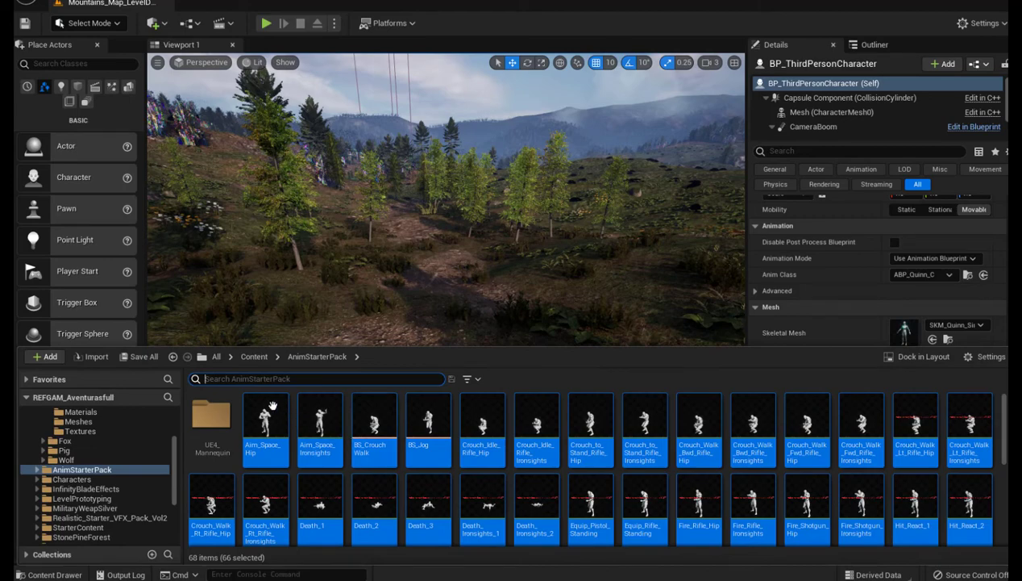
left_click(254, 356)
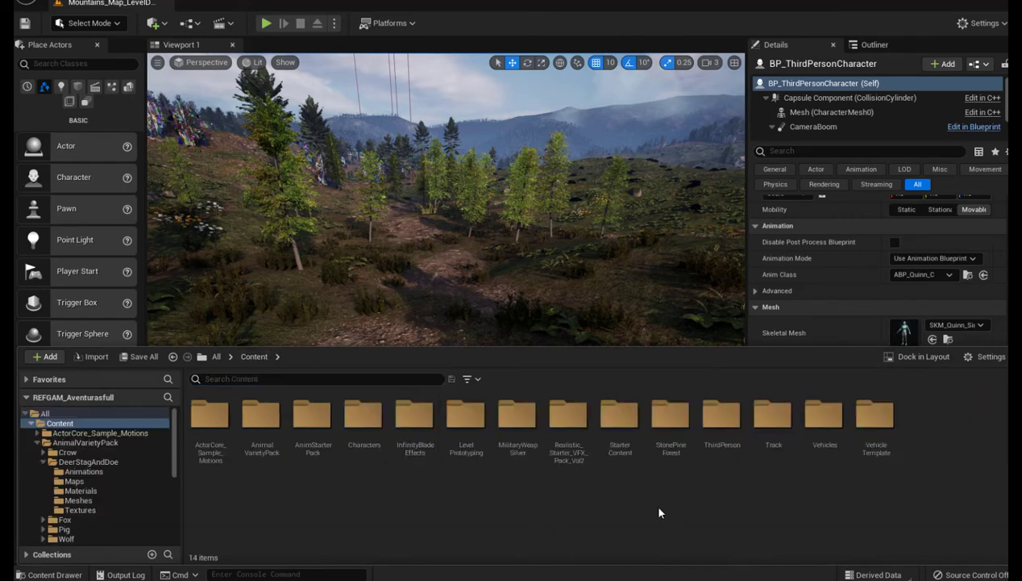
double_click(367, 417)
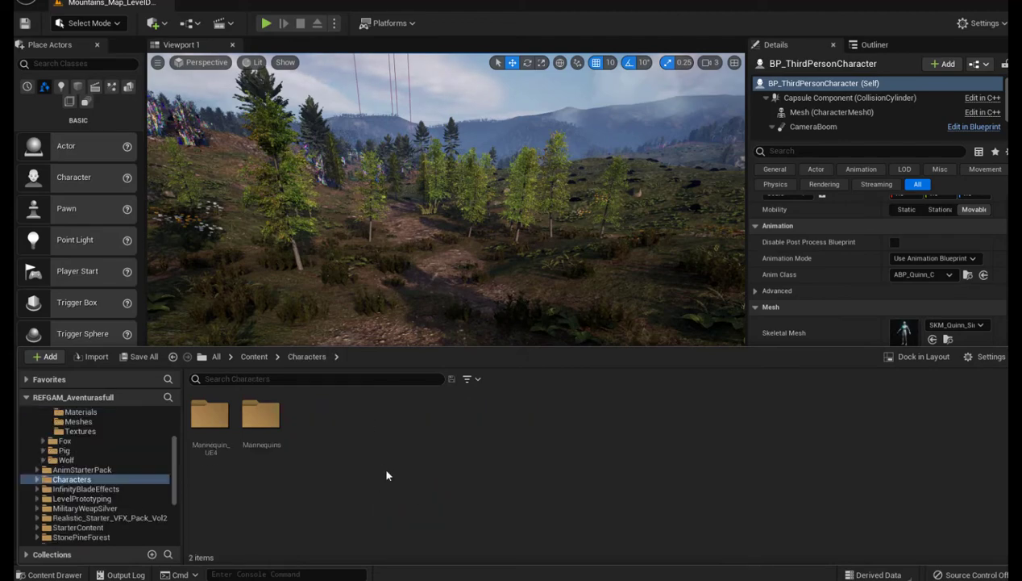
double_click(213, 413)
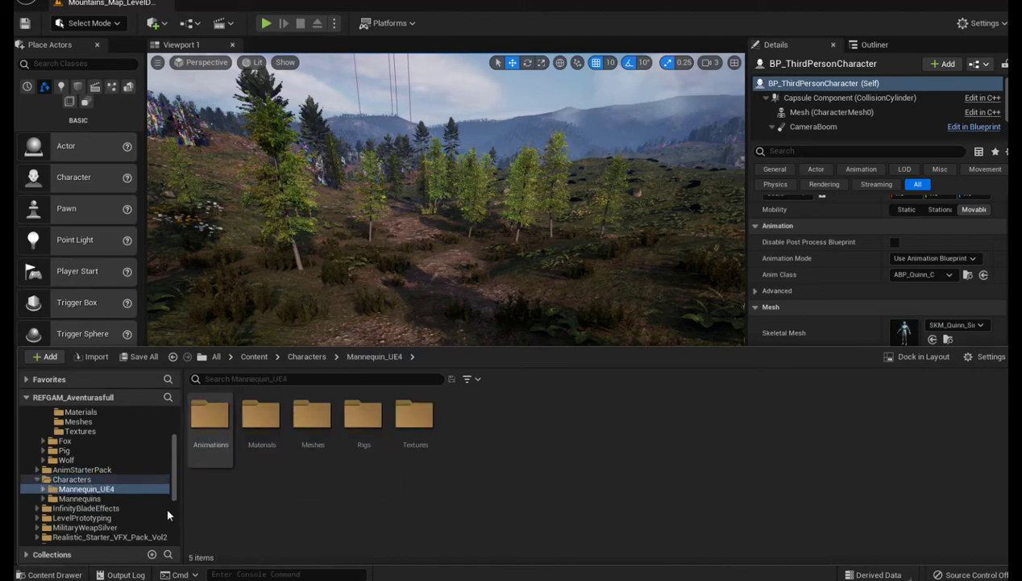
double_click(311, 416)
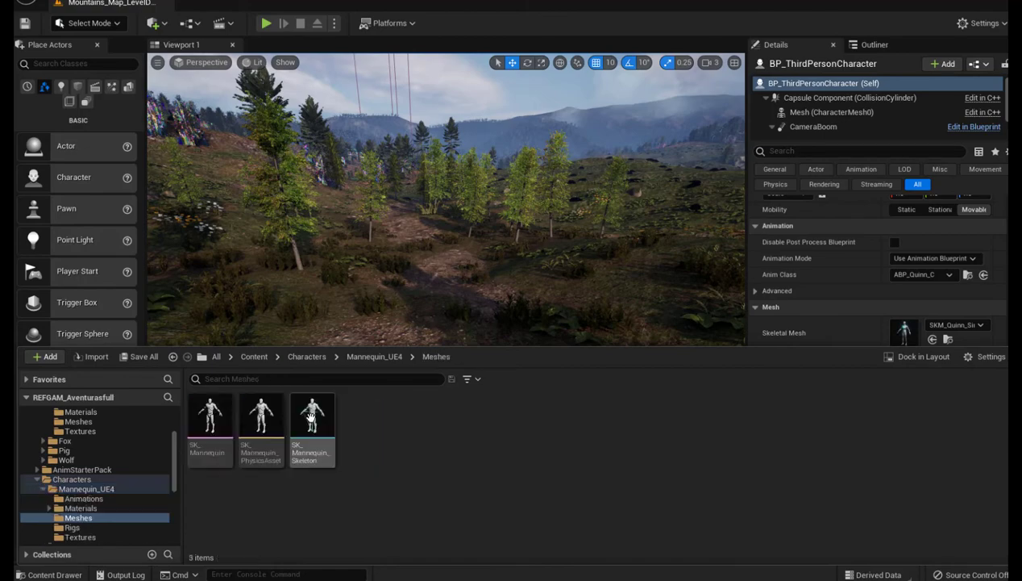
left_click(370, 357)
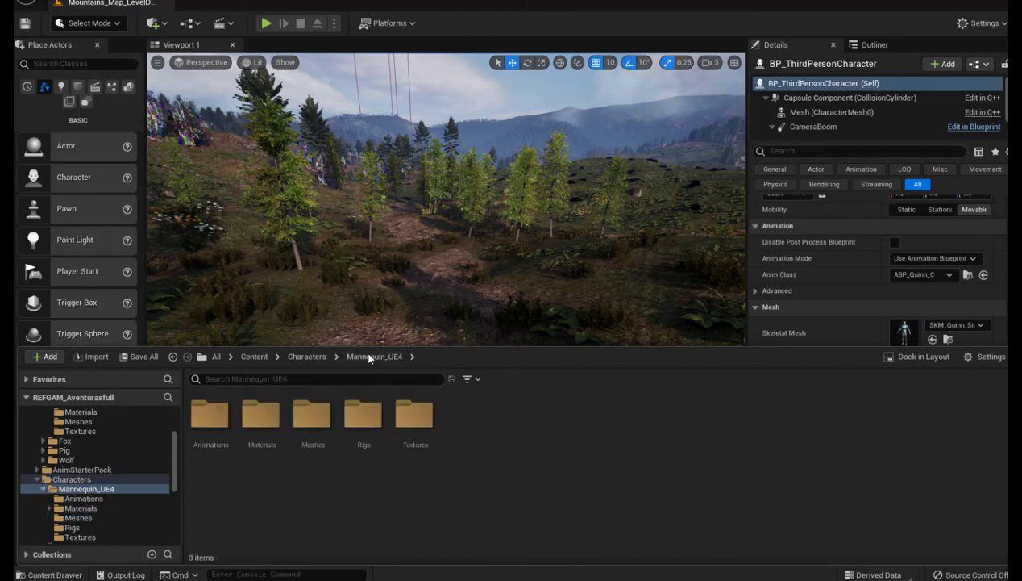
Open the Rigs folder's retargeter and preview Reload_Shotgun_Hip, Idle_Rifle_Hip and Idle_Pistol.
double_click(364, 429)
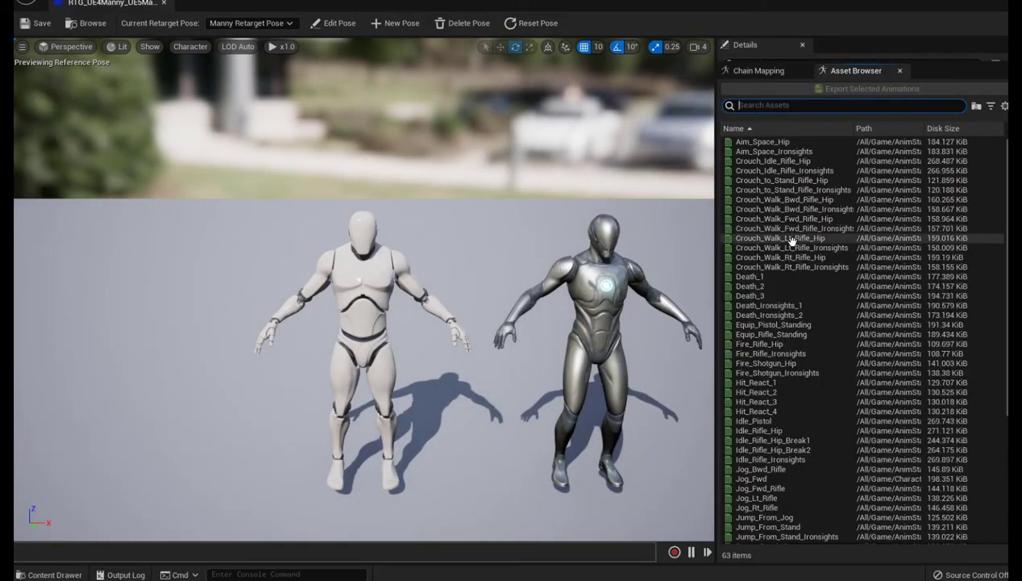
scroll(794, 153, "down", 3)
scroll(788, 380, "down", 2)
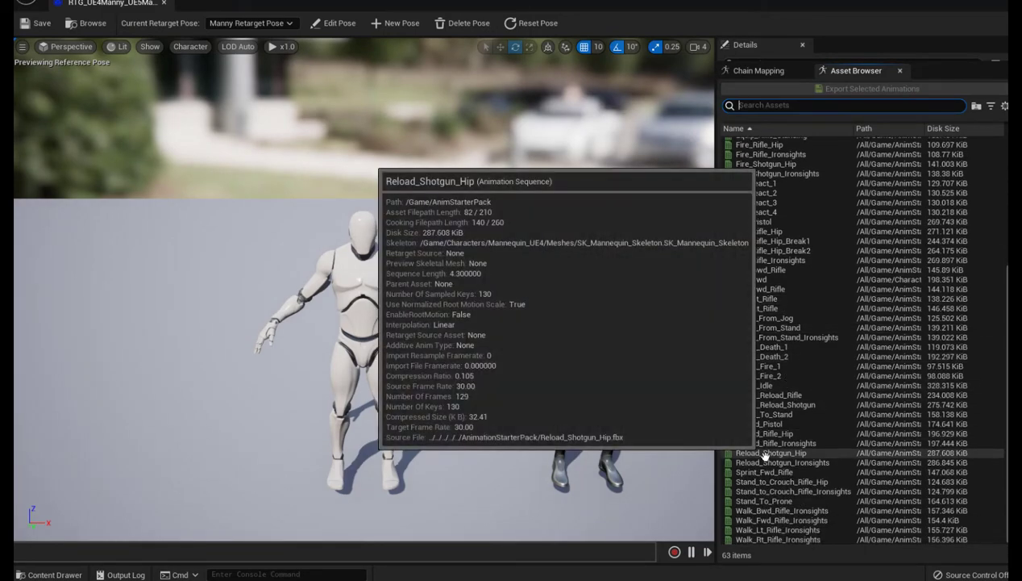
left_click(762, 452)
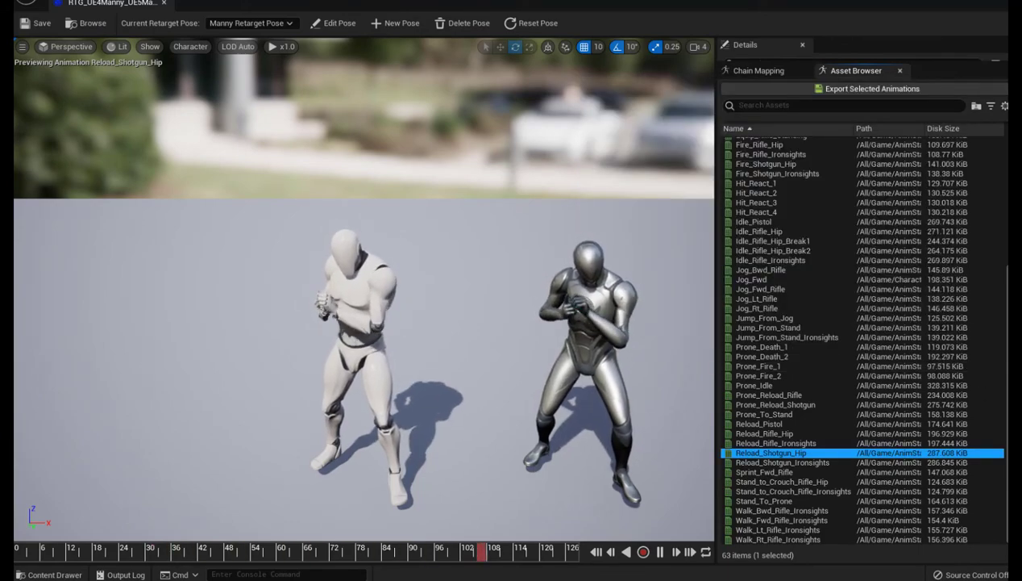
left_click(750, 228)
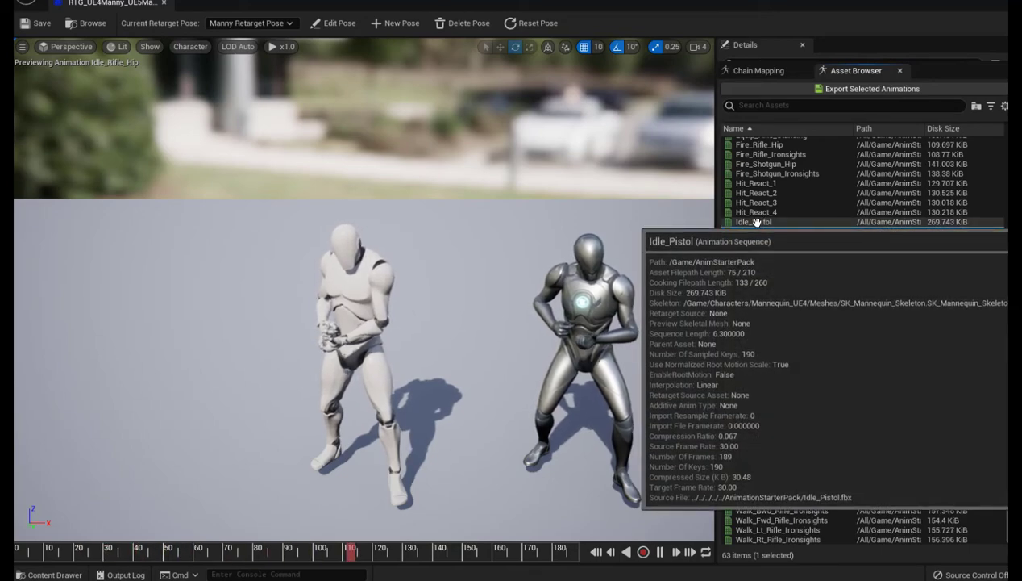
left_click(756, 222)
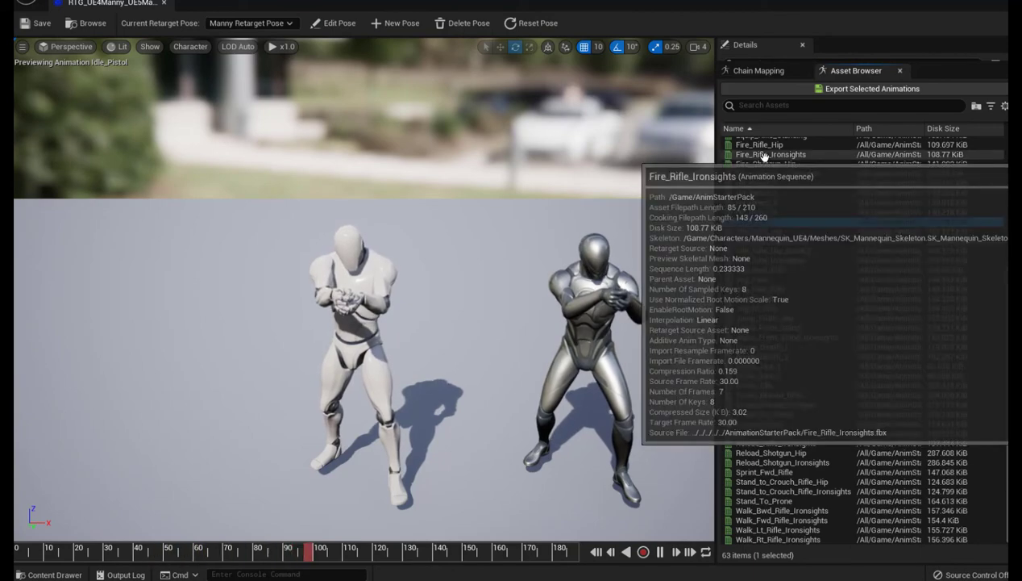
Preview Fire_Rifle_Ironsights, Reload_Shotgun_Ironsights and Walk_Rt_Rifle_Ironsights on both mannequins.
left_click(765, 155)
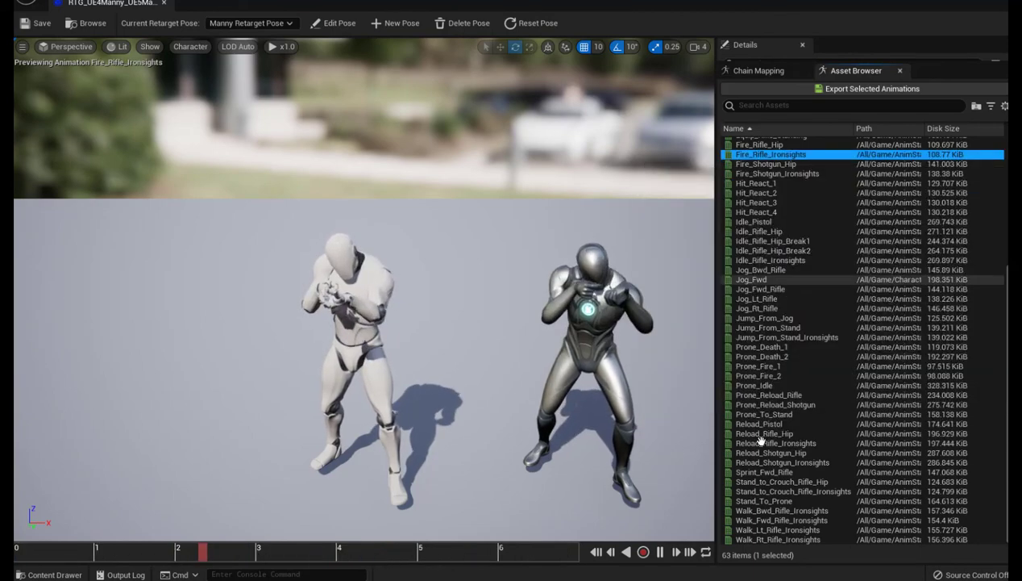
left_click(925, 463)
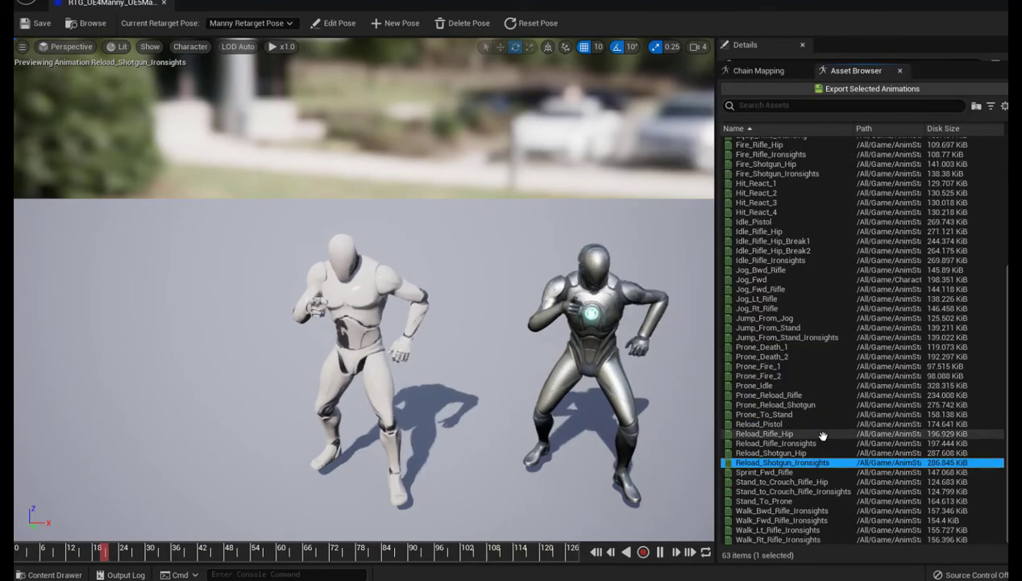
mouse_move(770, 540)
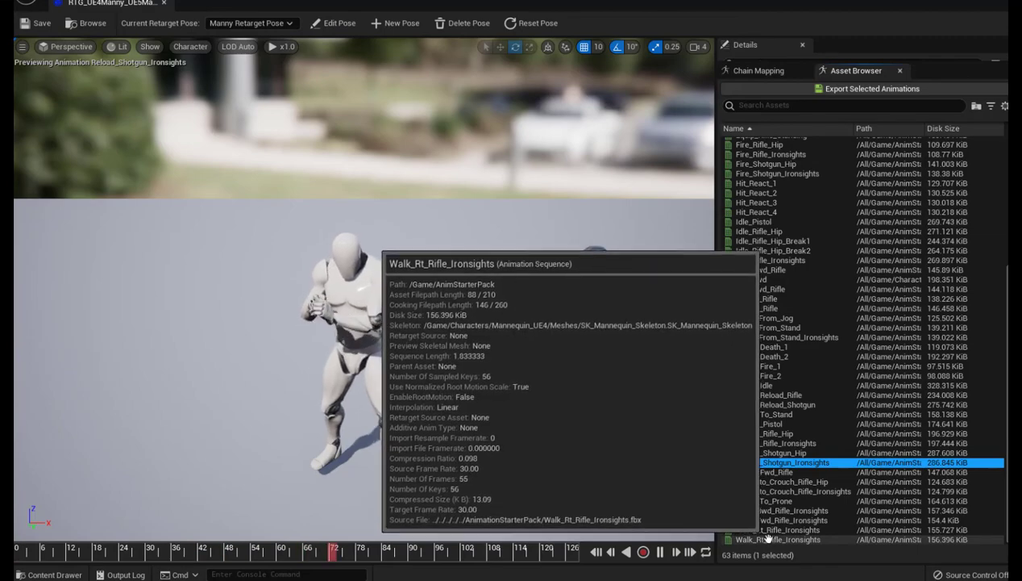
left_click(770, 540)
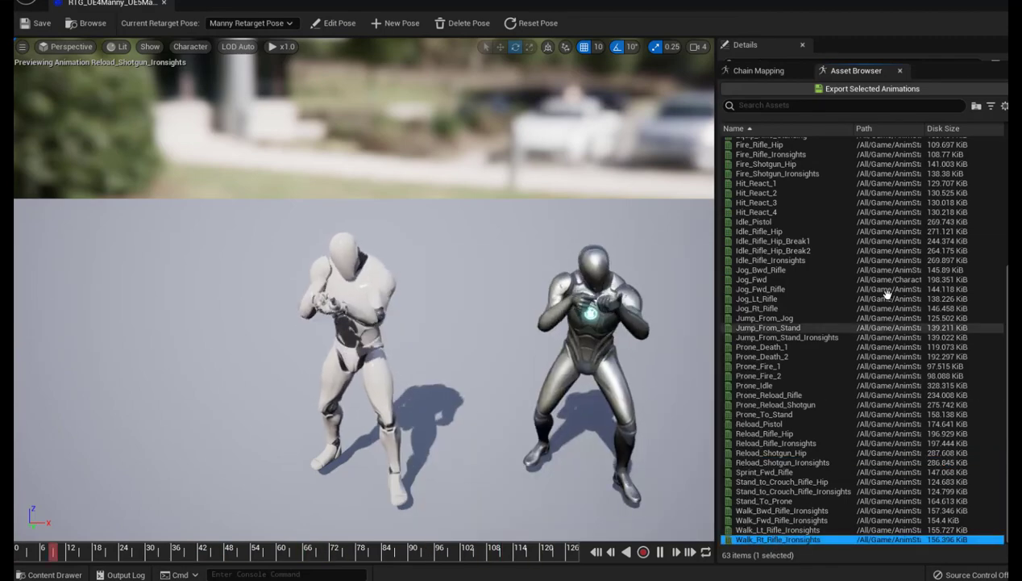
scroll(855, 201, "up", 5)
scroll(830, 210, "up", 2)
mouse_move(833, 250)
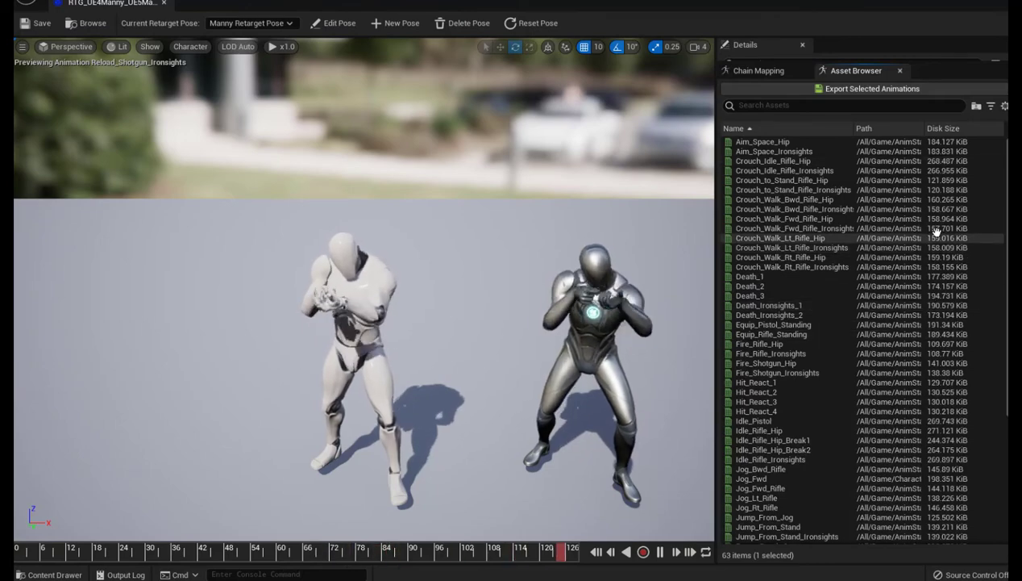
Export all 63 animations as retargeted copies into Characters/Mannequins/Animations/Quinn.
mouse_move(756, 144)
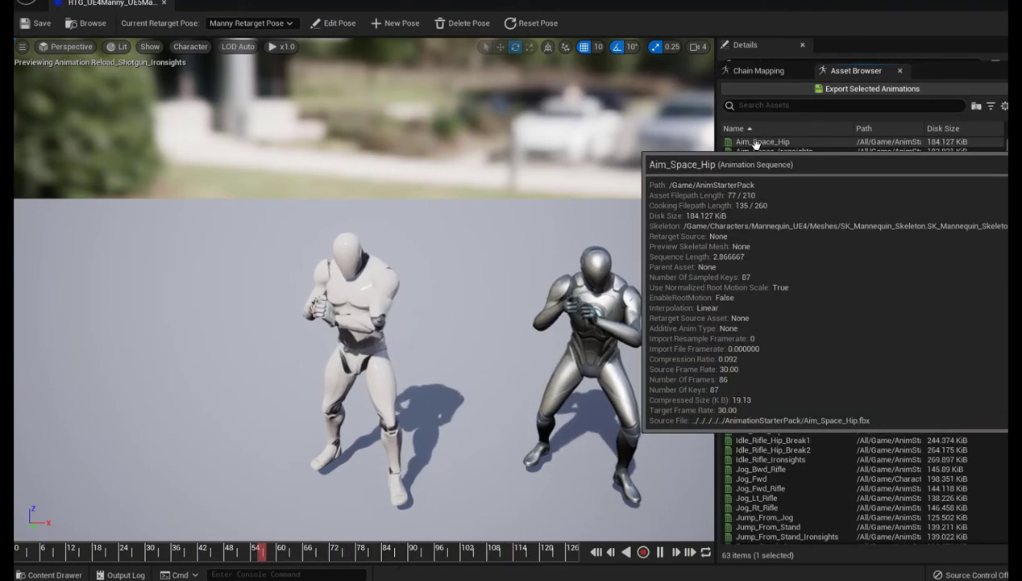
key("ctrl+a")
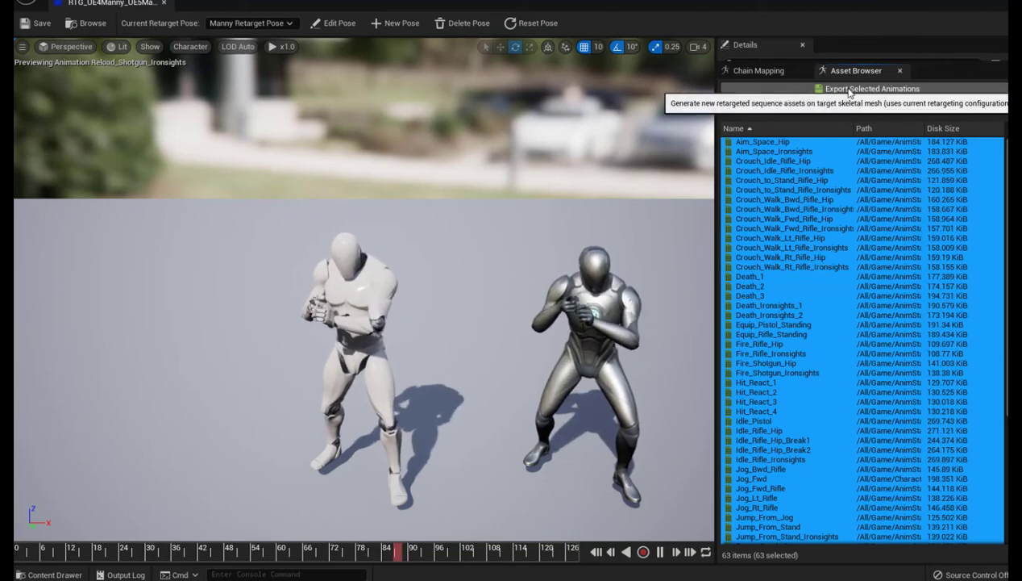
left_click(849, 90)
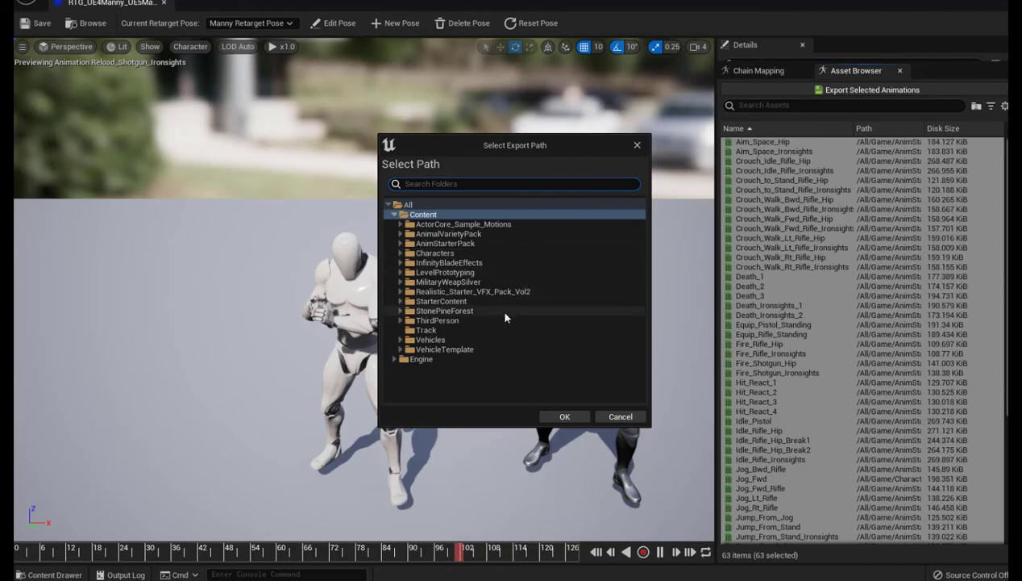
left_click(401, 320)
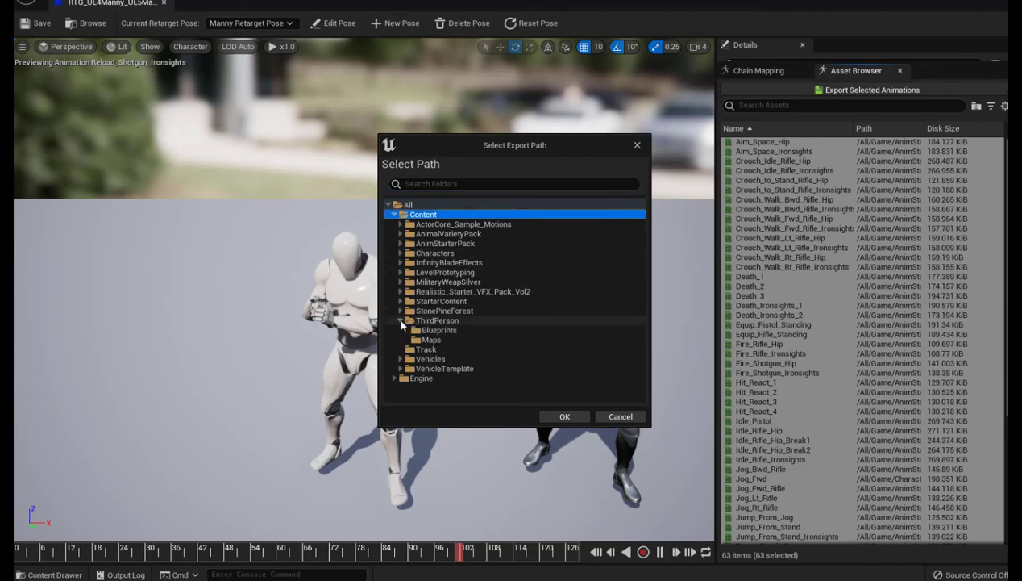
left_click(401, 321)
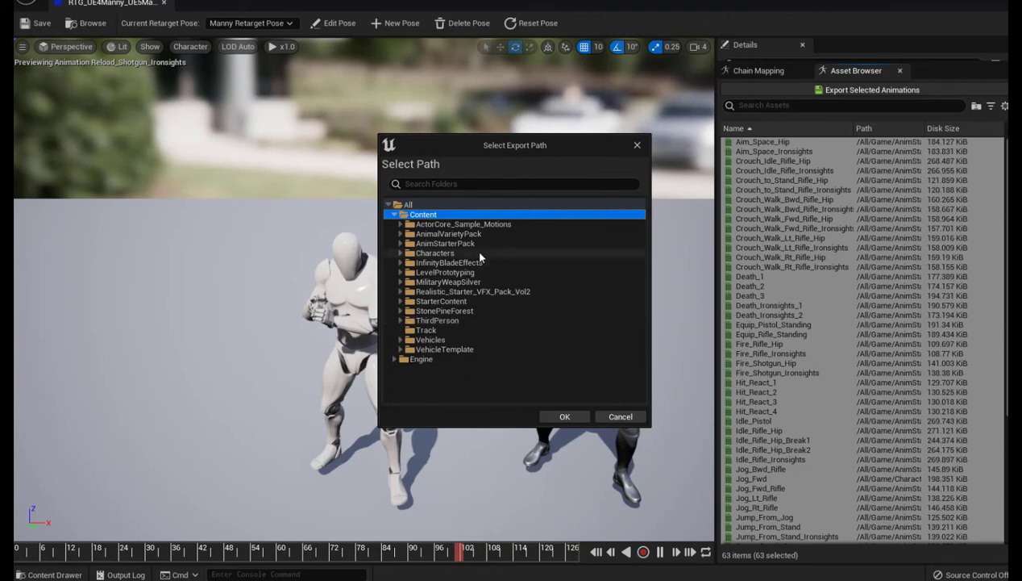
left_click(400, 253)
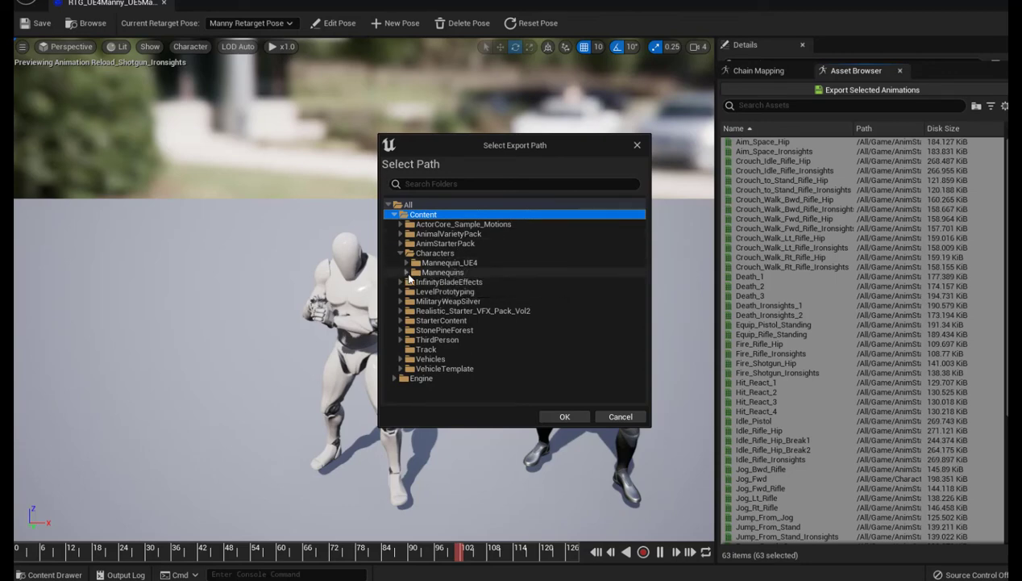
left_click(407, 272)
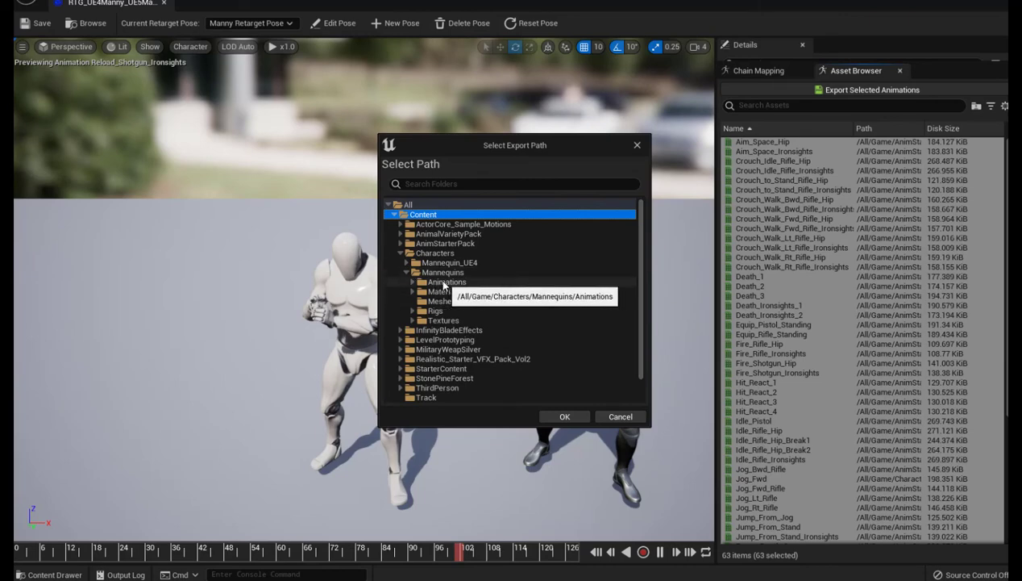
left_click(413, 282)
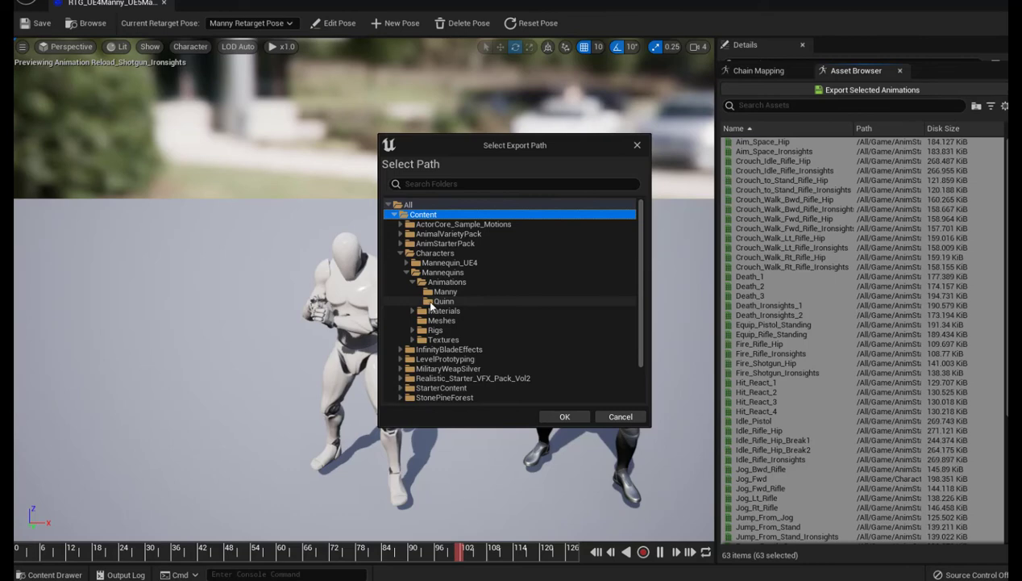
left_click(430, 304)
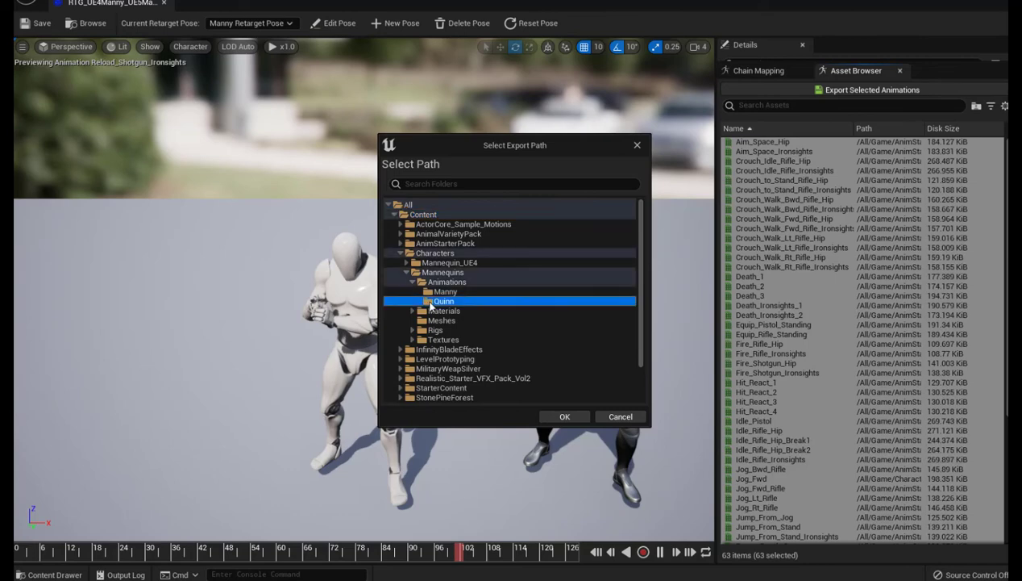
left_click(564, 416)
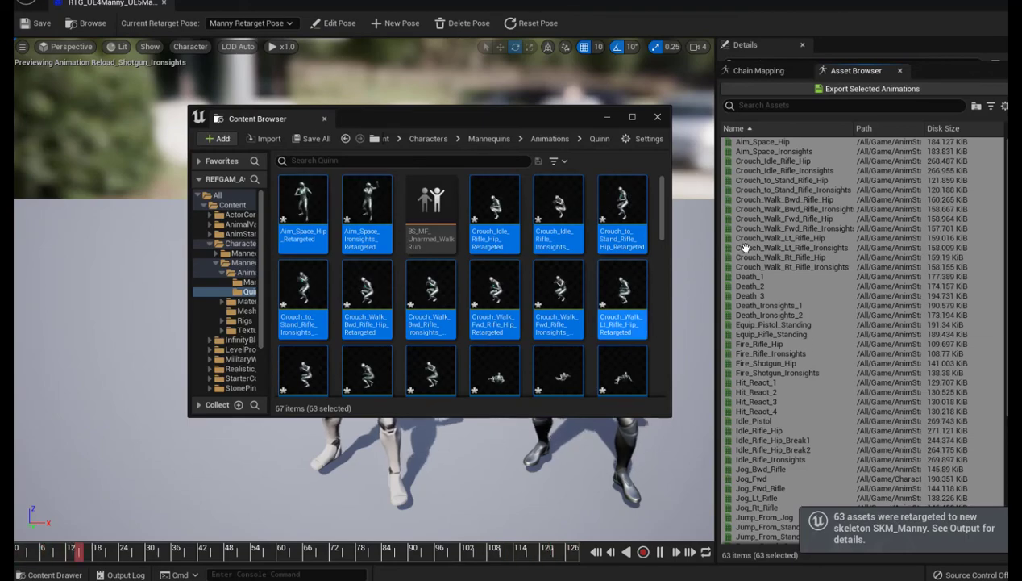
Dismiss the exported-animations list, Save All, and close the retargeter.
left_click(658, 117)
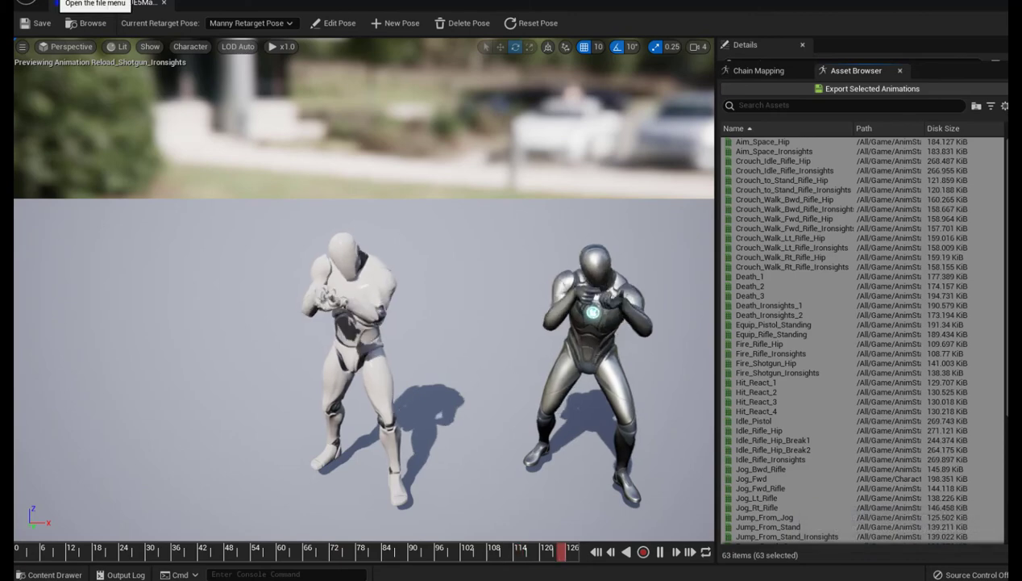
left_click(28, 4)
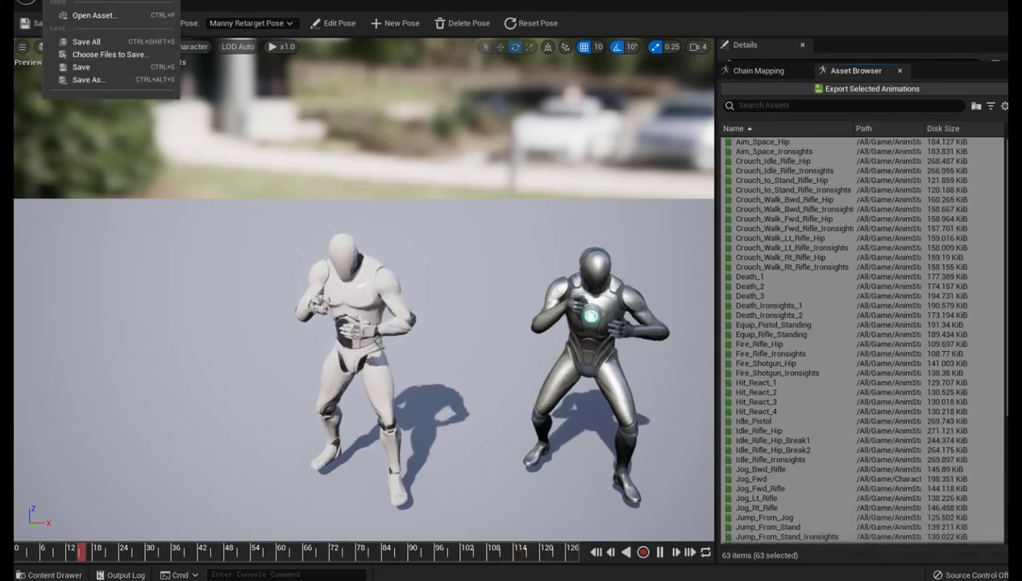
left_click(86, 44)
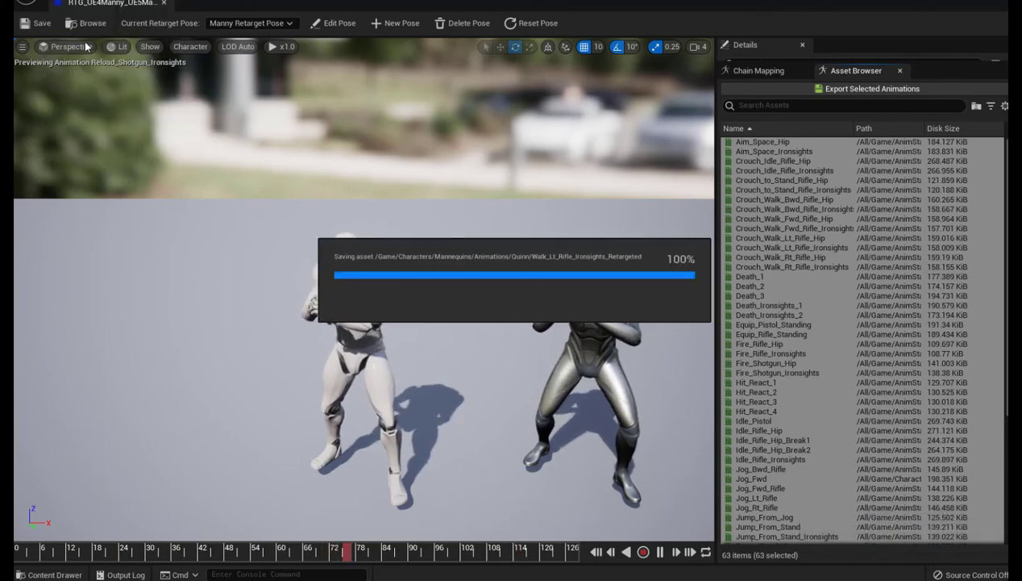
left_click(165, 4)
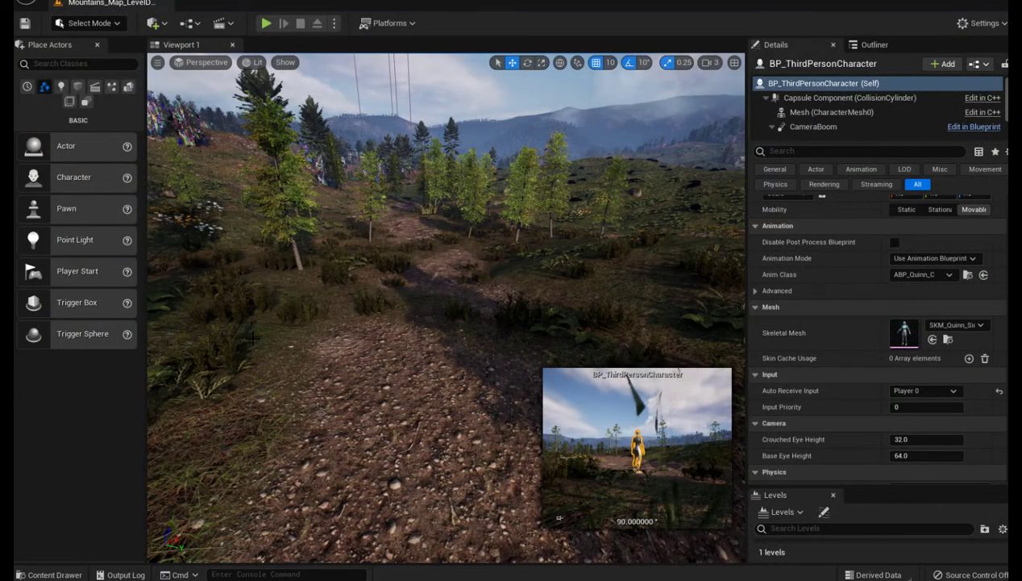
key("ctrl+space")
left_click(308, 356)
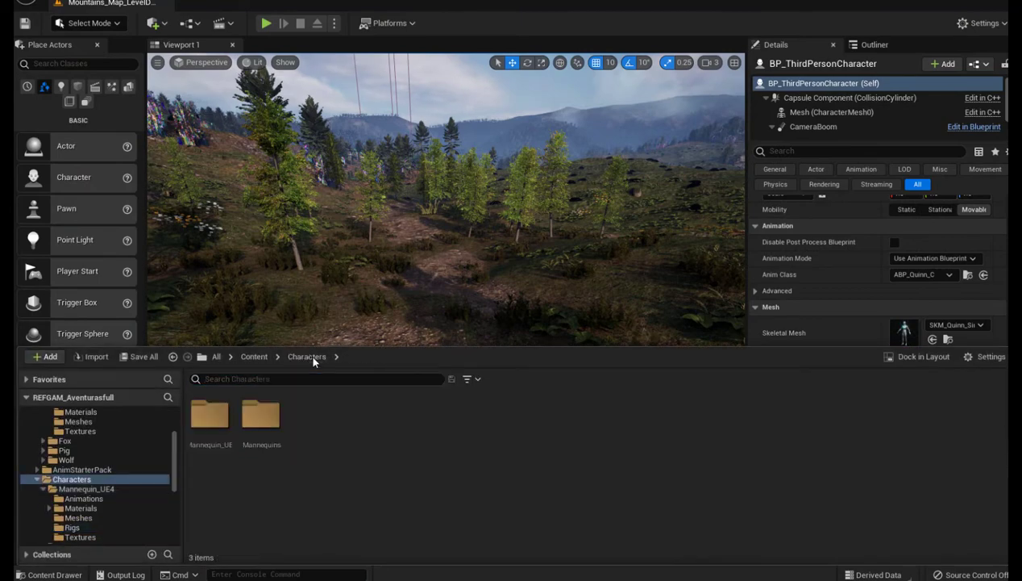
double_click(266, 414)
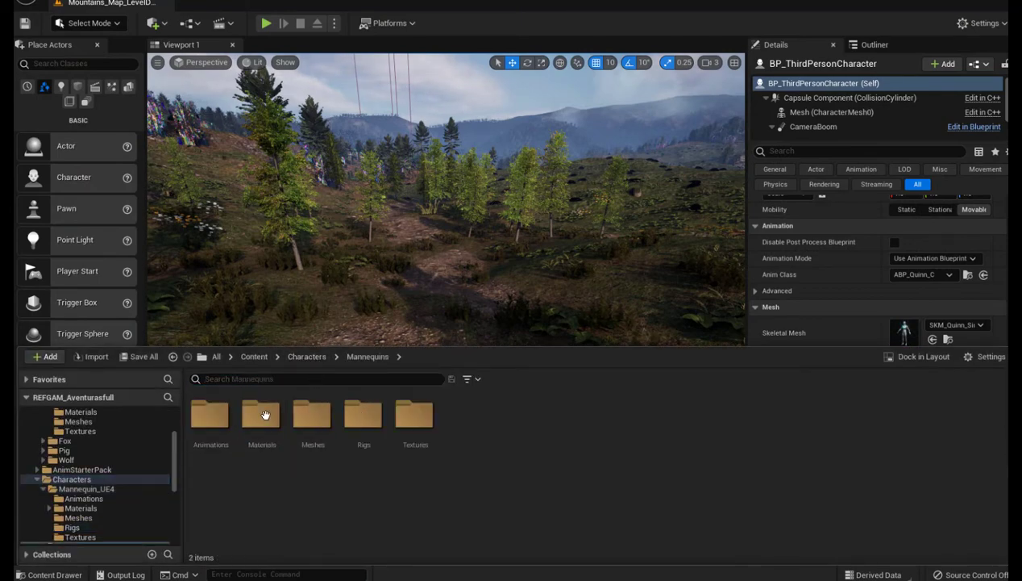
double_click(207, 416)
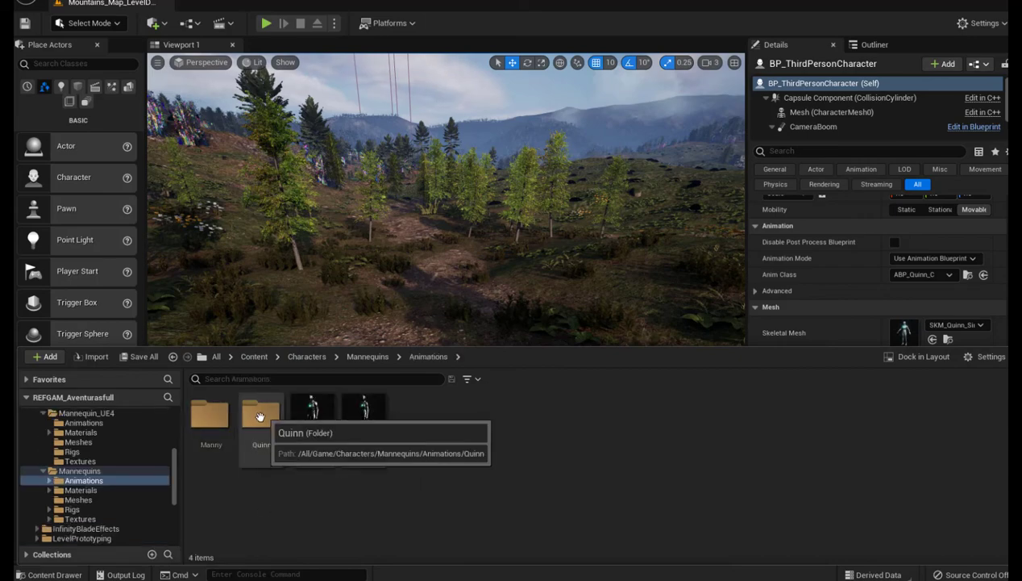
double_click(260, 416)
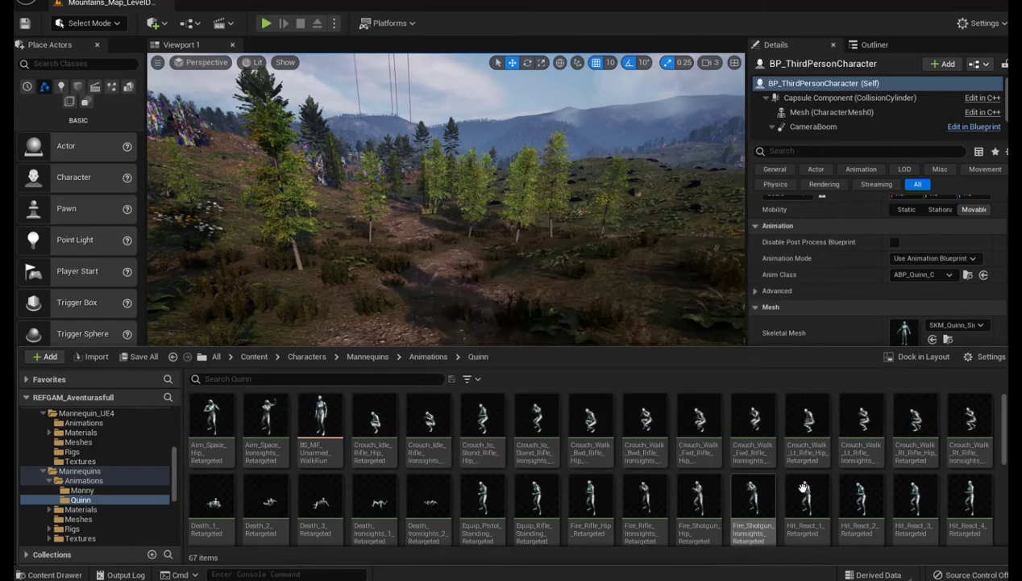
double_click(757, 500)
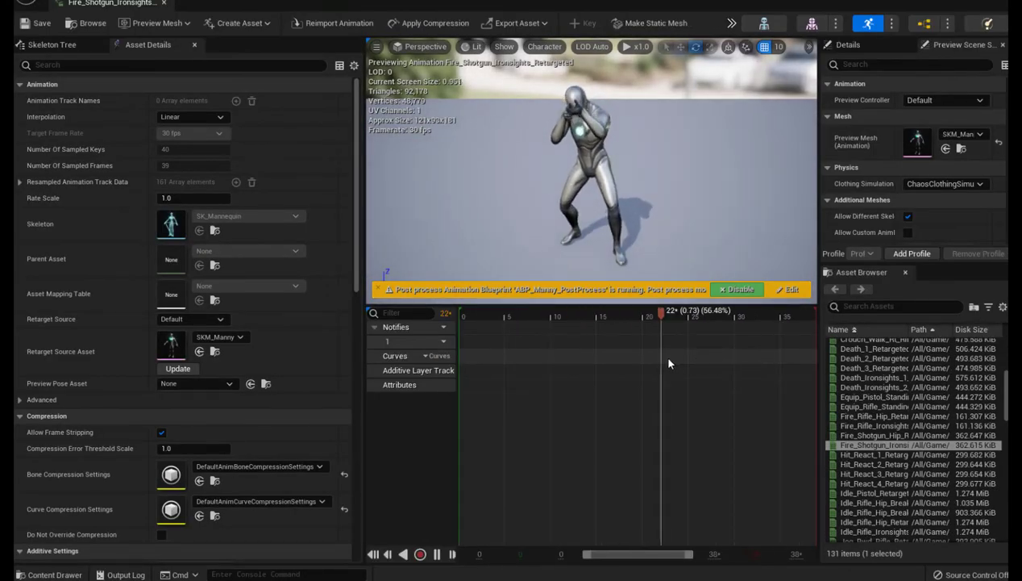
left_click(163, 6)
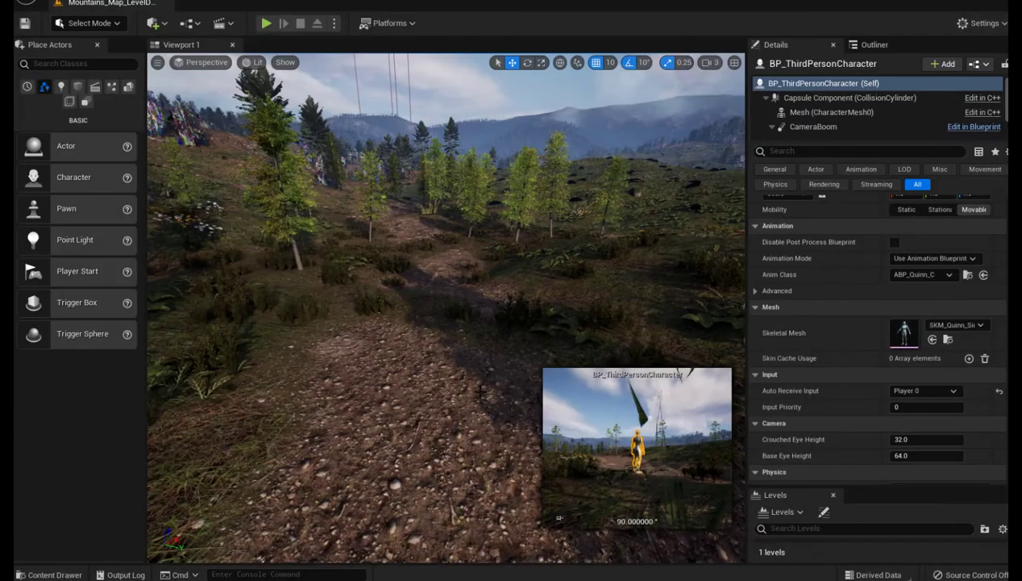
key("ctrl+space")
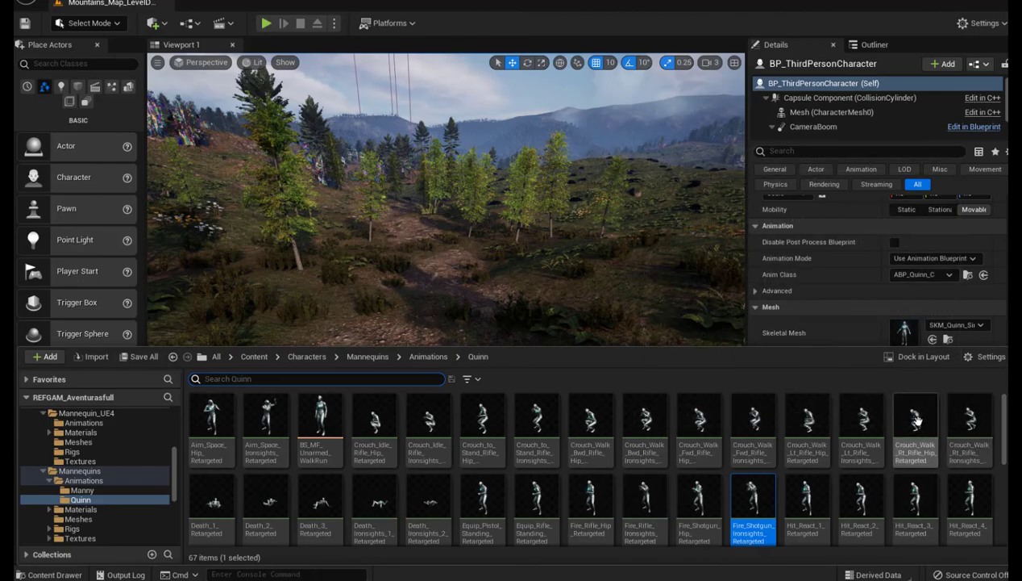
double_click(916, 417)
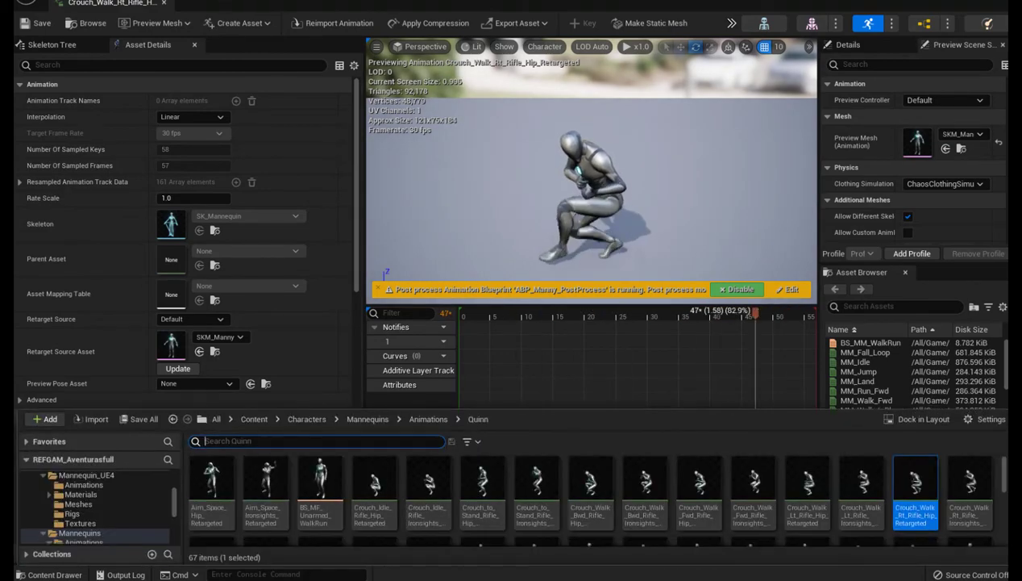
key("ctrl+space")
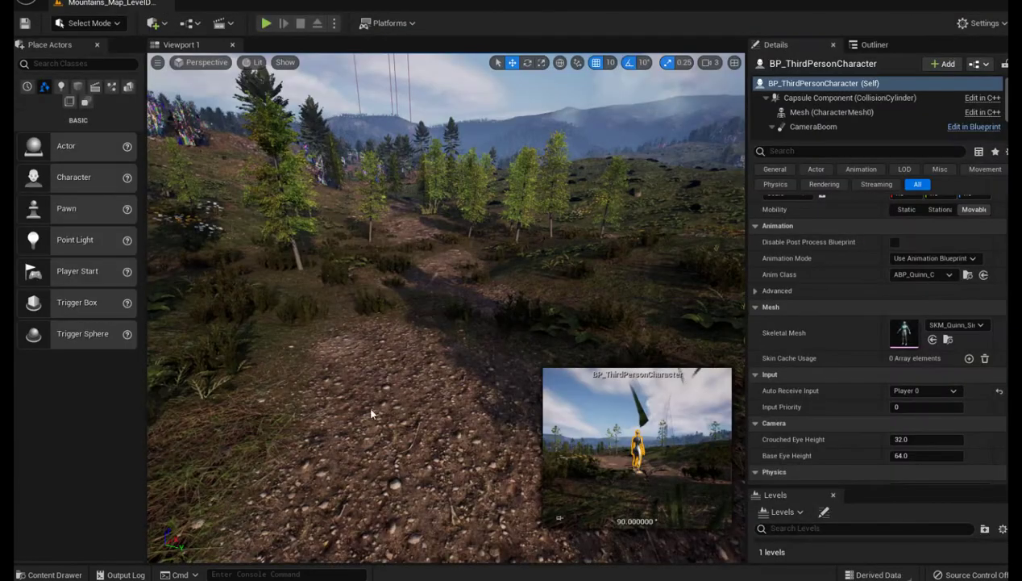